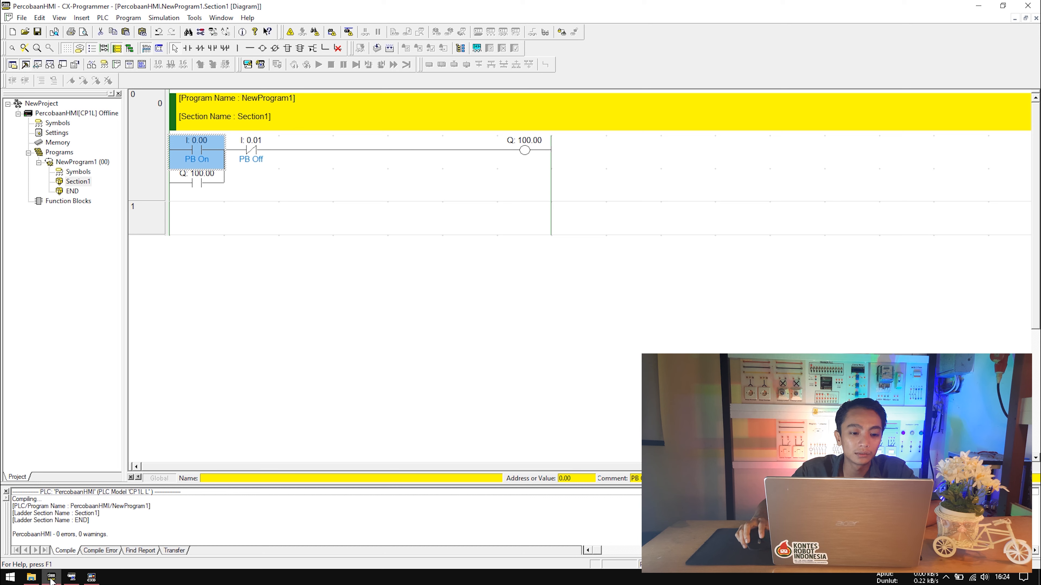
Verify the rung addresses (PB On 0.00, PB Off 0.01, coil 100.00), then switch to CX-Designer.
left_click(255, 157)
left_click(193, 150)
left_click(261, 149)
left_click(207, 152)
left_click(253, 148)
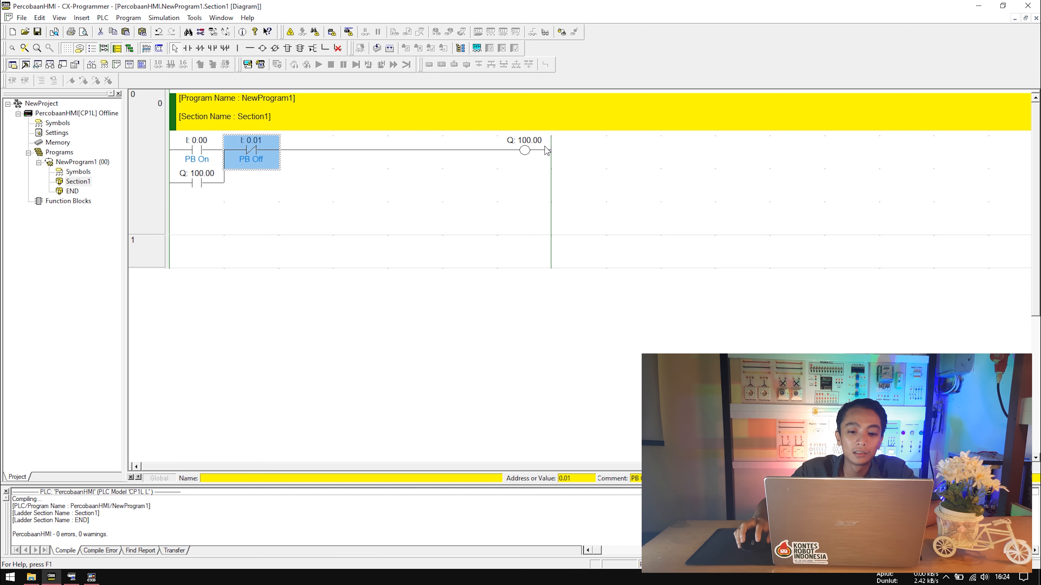
left_click(522, 149)
left_click(978, 6)
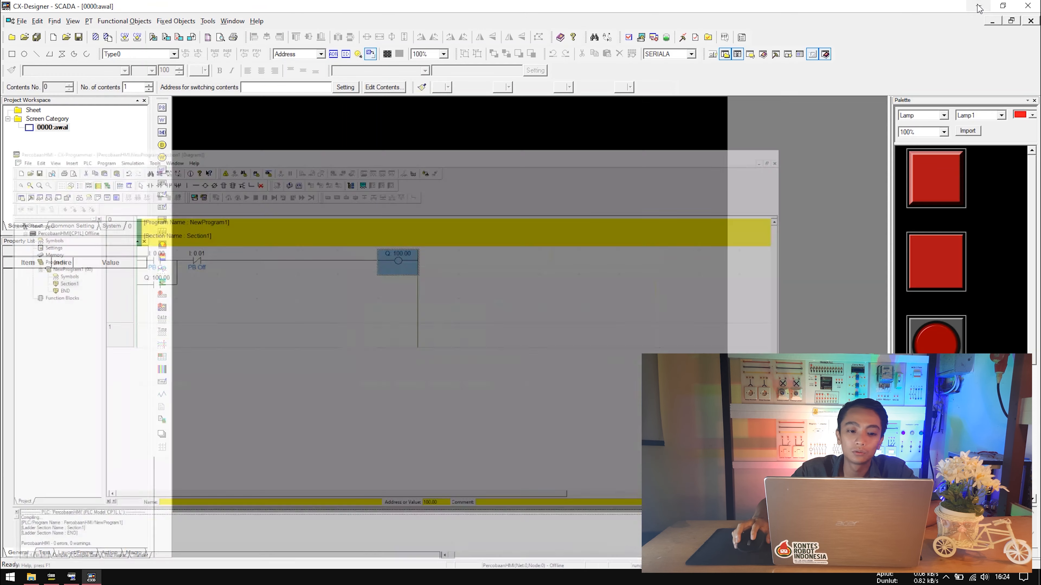
Draw an ON/OFF button near the top-left and paste a copy directly below it.
left_click(164, 109)
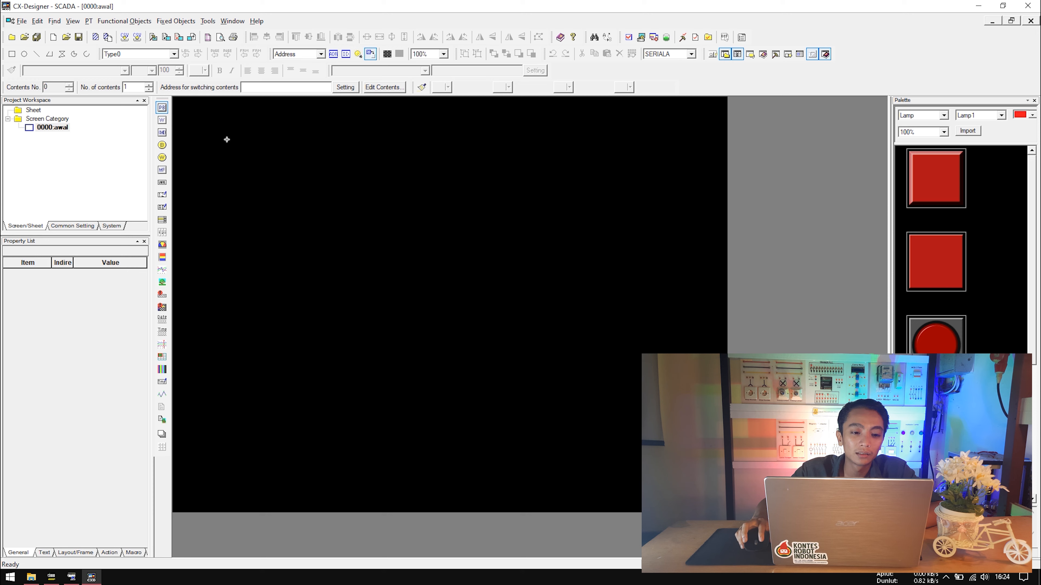
left_click_drag(226, 140, 267, 168)
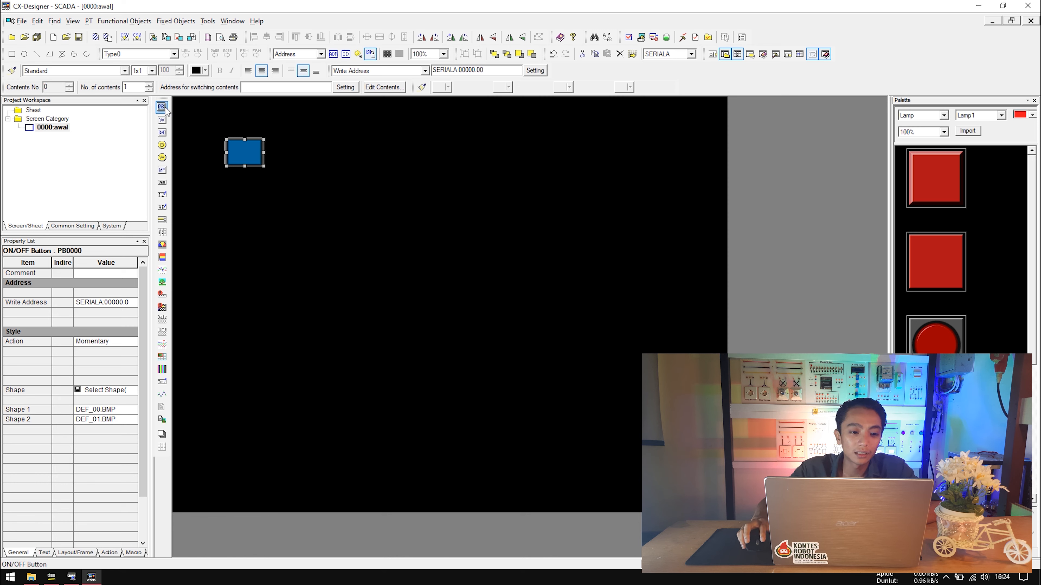
right_click(245, 156)
left_click(261, 172)
right_click(261, 189)
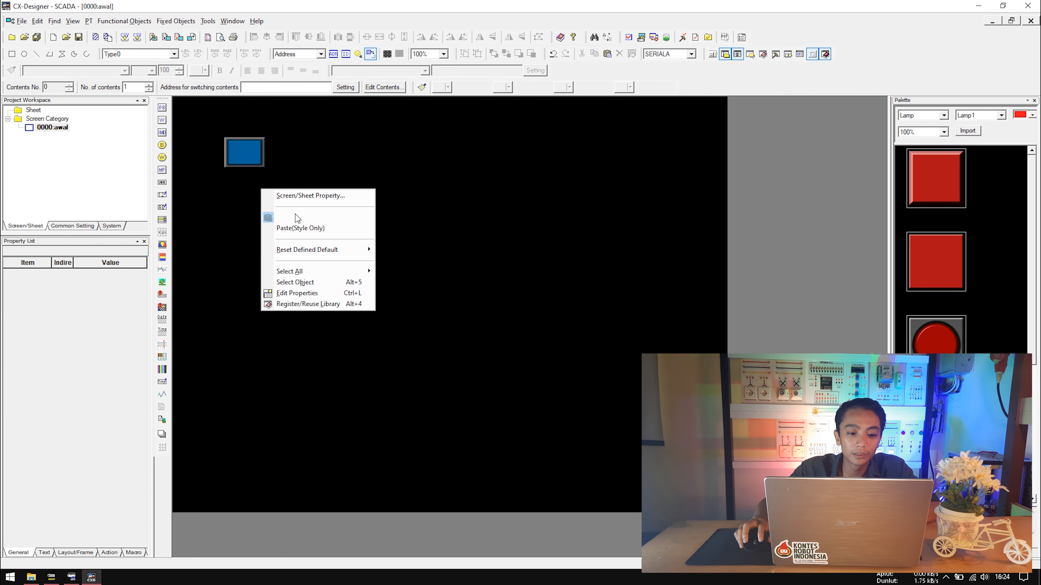
left_click(295, 216)
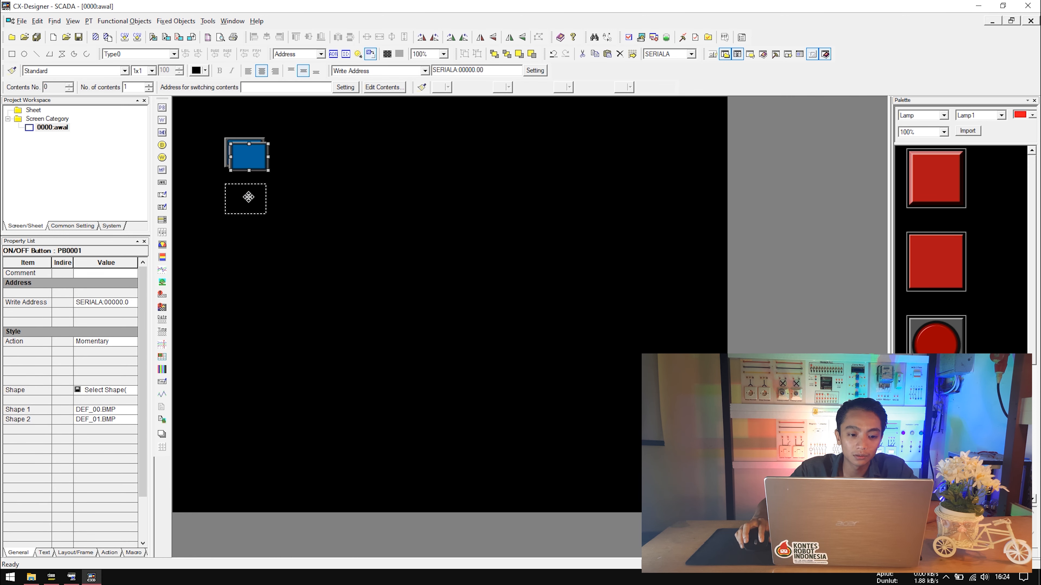
left_click(248, 192)
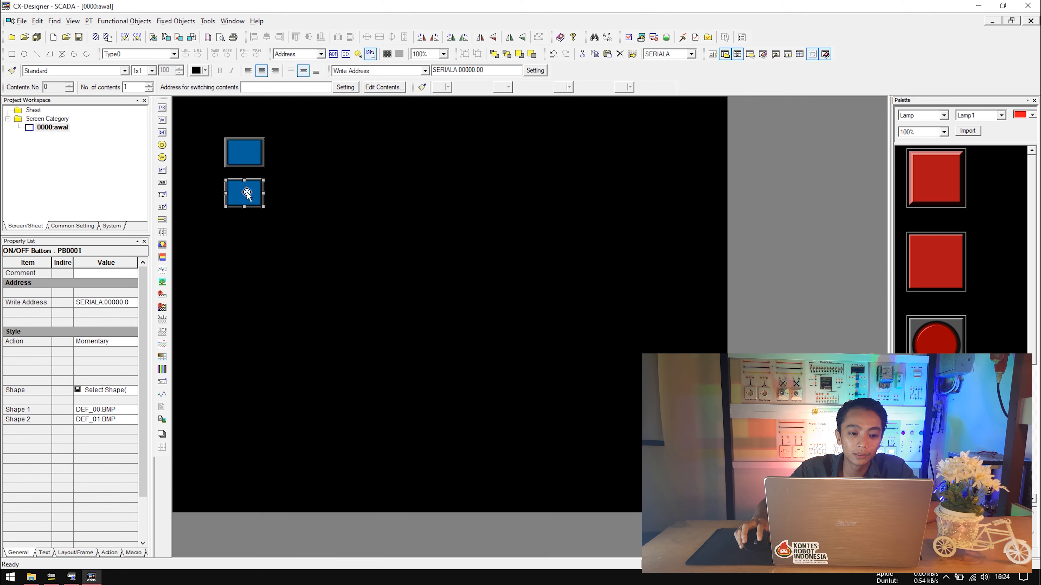
left_click(251, 152)
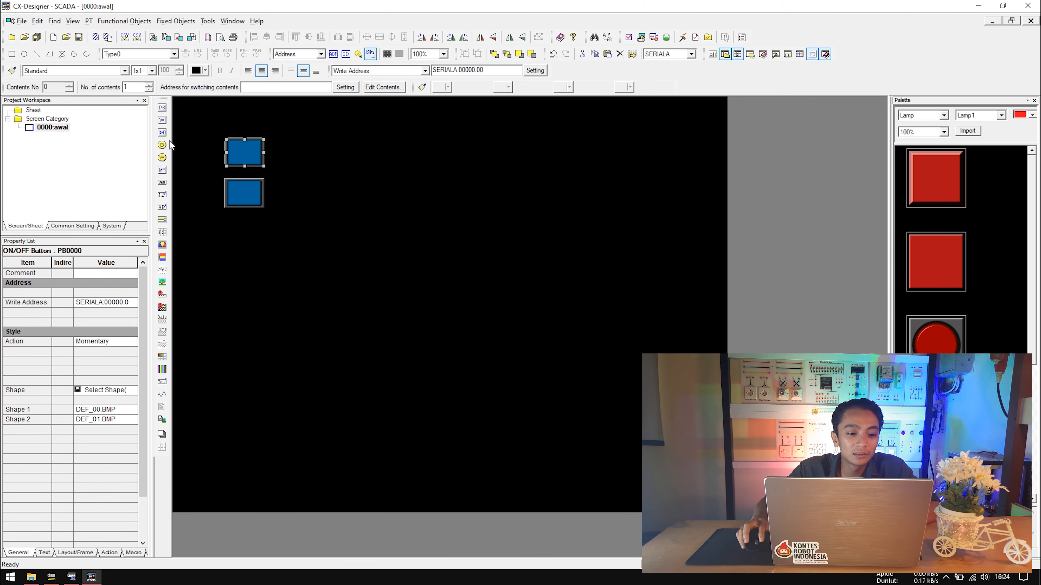
Draw a round bit lamp to the right of the two buttons.
left_click(162, 145)
left_click_drag(325, 144, 354, 172)
left_click(279, 165)
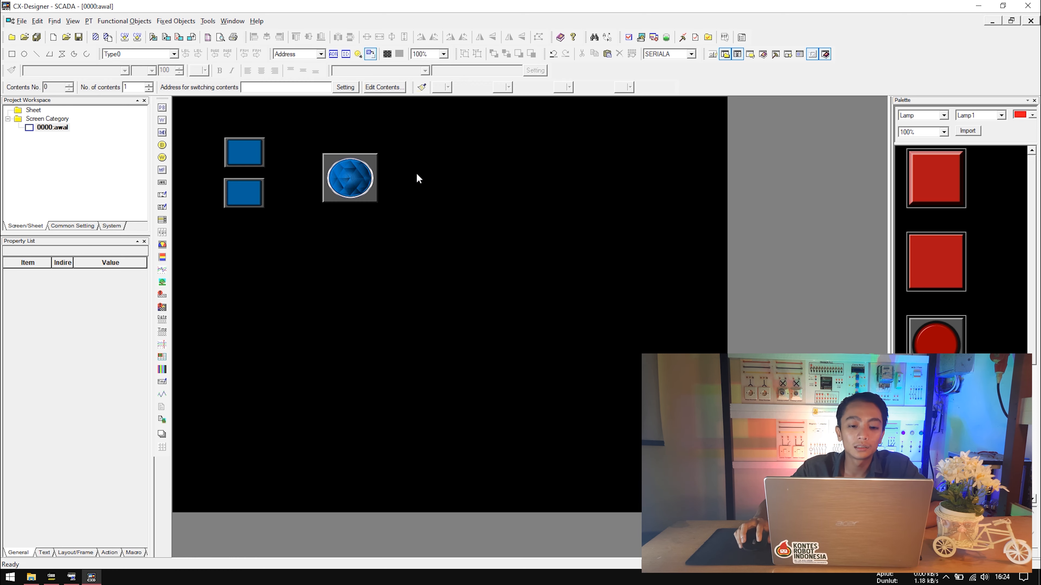
Recheck the PB On and PB Off contacts in the CX-Programmer ladder.
left_click(51, 578)
left_click(207, 160)
left_click(261, 159)
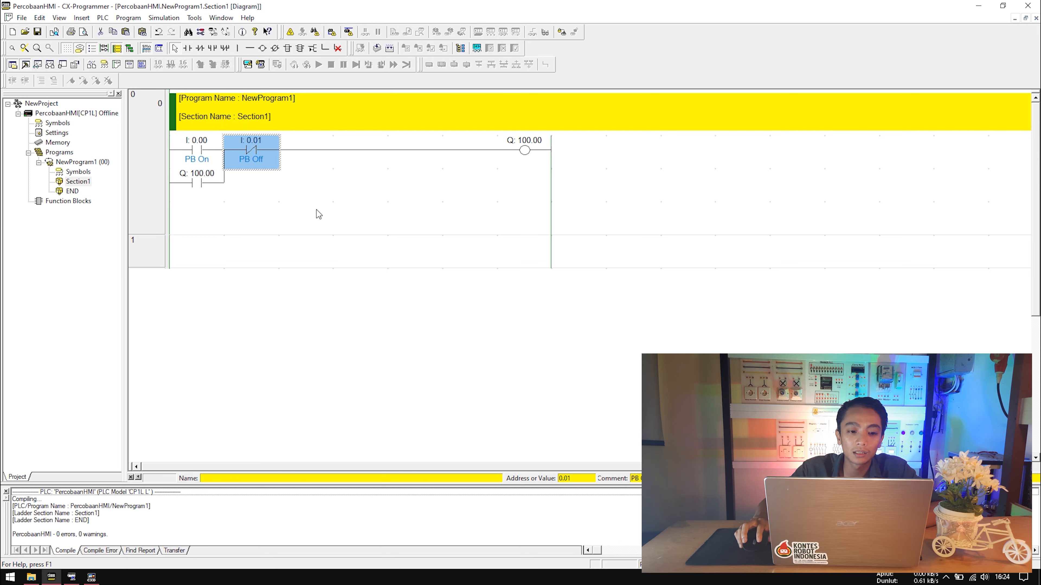
left_click(319, 212)
left_click(978, 6)
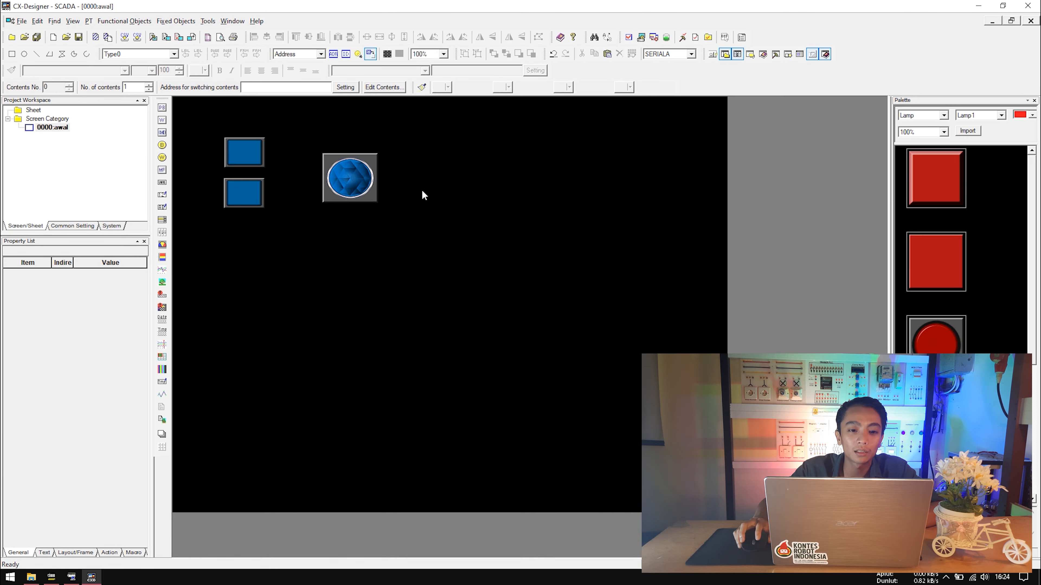
Nudge the bit lamp slightly upward to line it up with the buttons.
left_click(361, 180)
left_click_drag(344, 176, 343, 170)
left_click(259, 149)
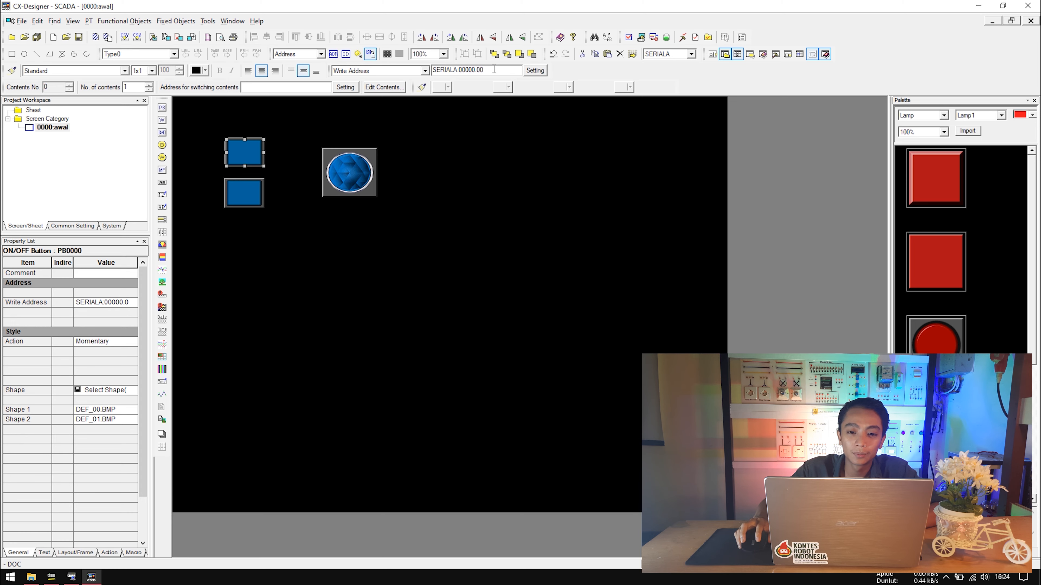
Set the upper button's write address to CIO 00000.00.
double_click(249, 154)
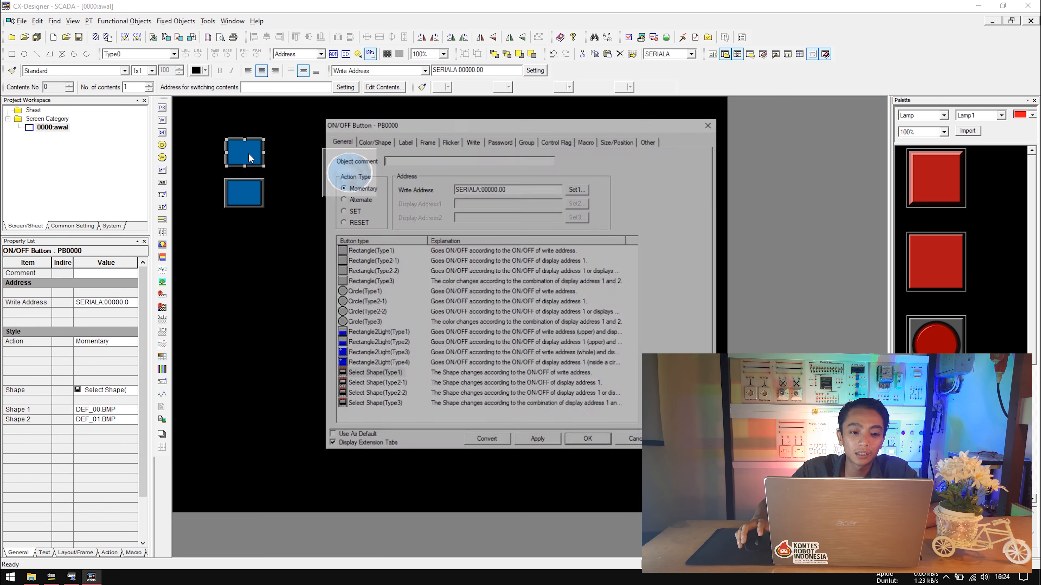
left_click_drag(418, 123, 395, 108)
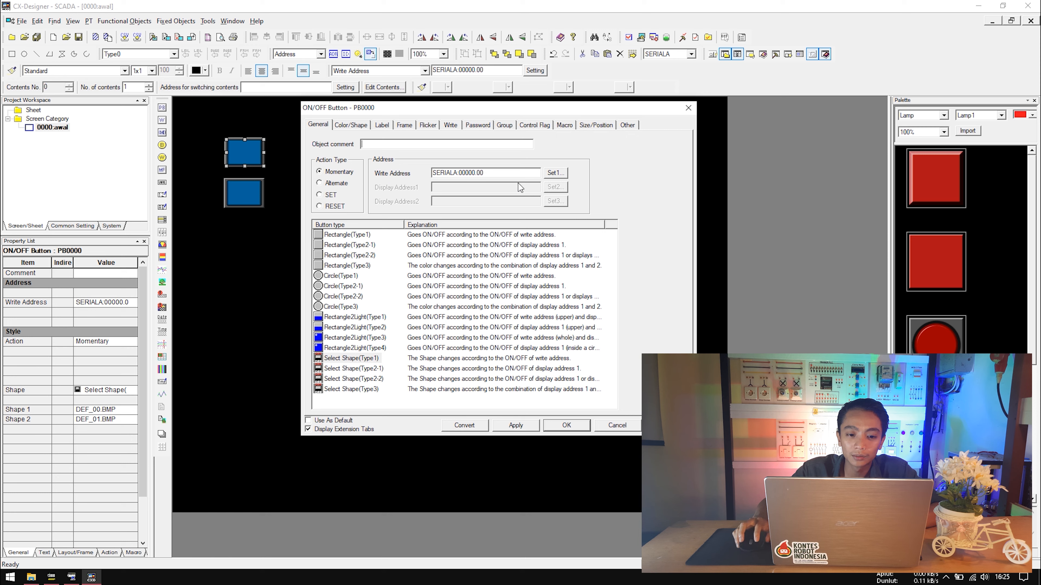
left_click(555, 174)
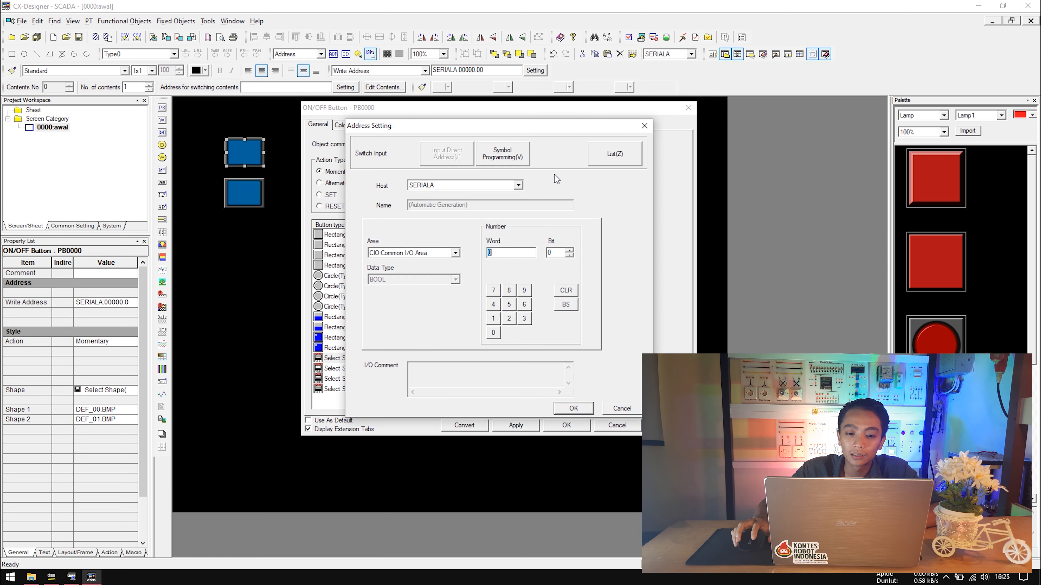
left_click_drag(474, 126, 482, 90)
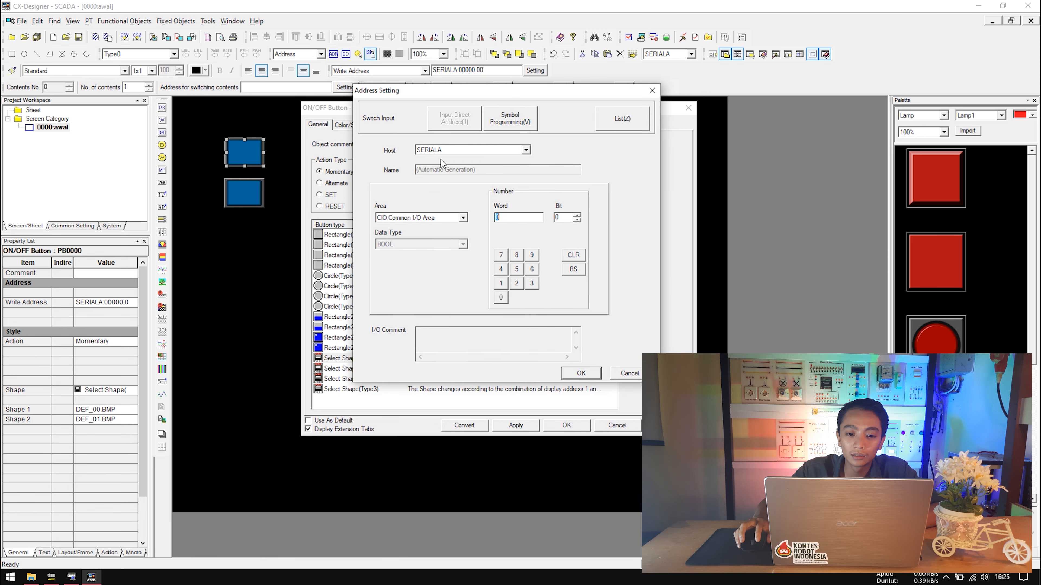
left_click(466, 221)
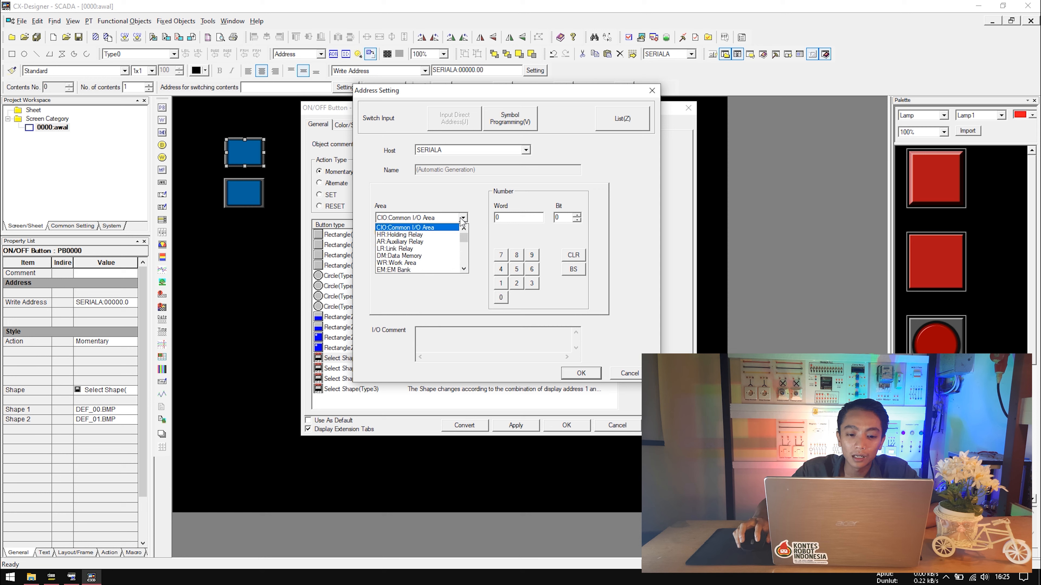
left_click(478, 193)
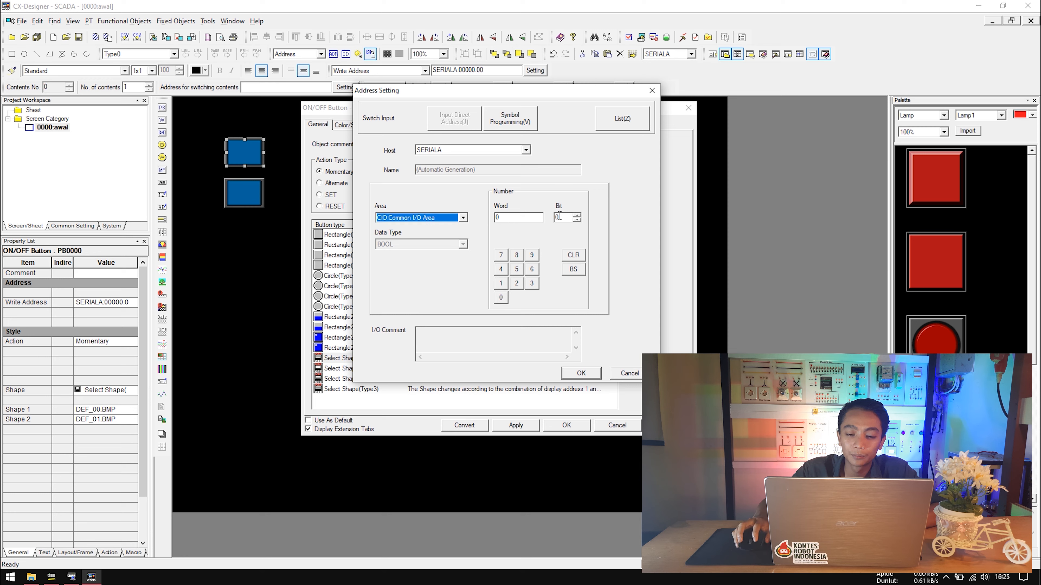
left_click(581, 373)
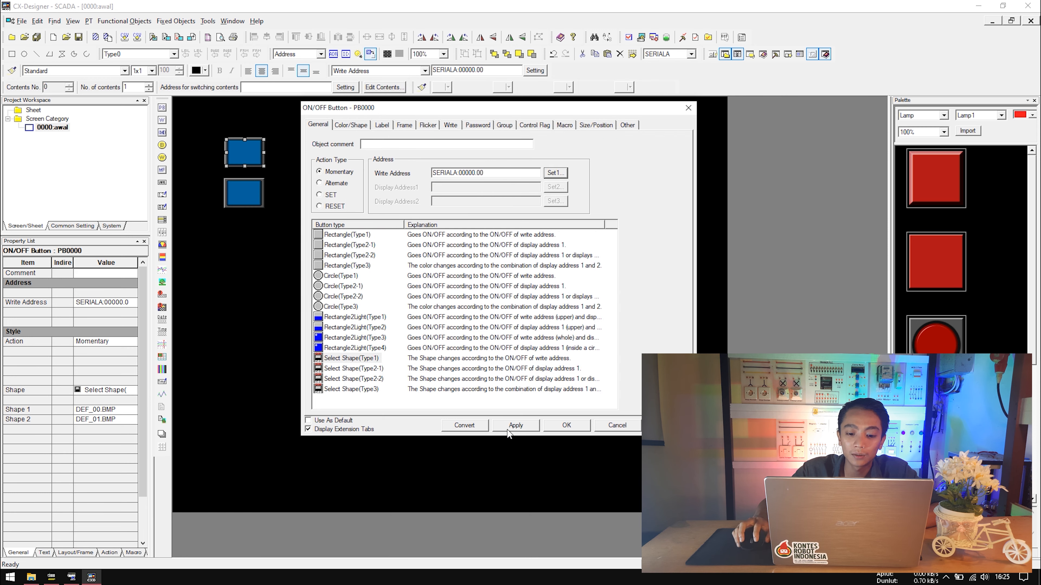
left_click(515, 425)
left_click(565, 425)
Set the lower button's write address to CIO 00000.01.
left_click(244, 197)
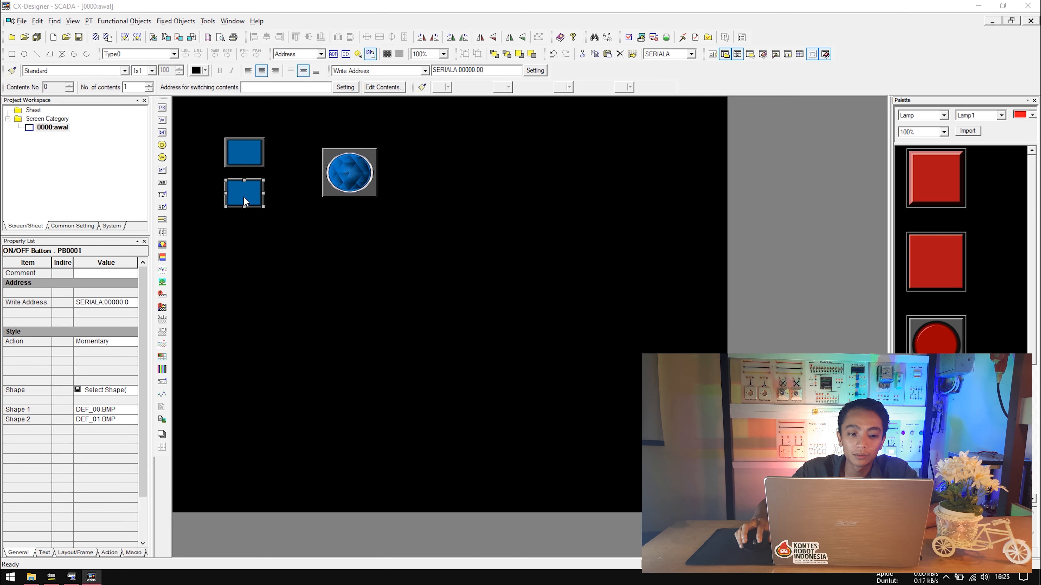
double_click(244, 197)
left_click(578, 190)
left_click(594, 265)
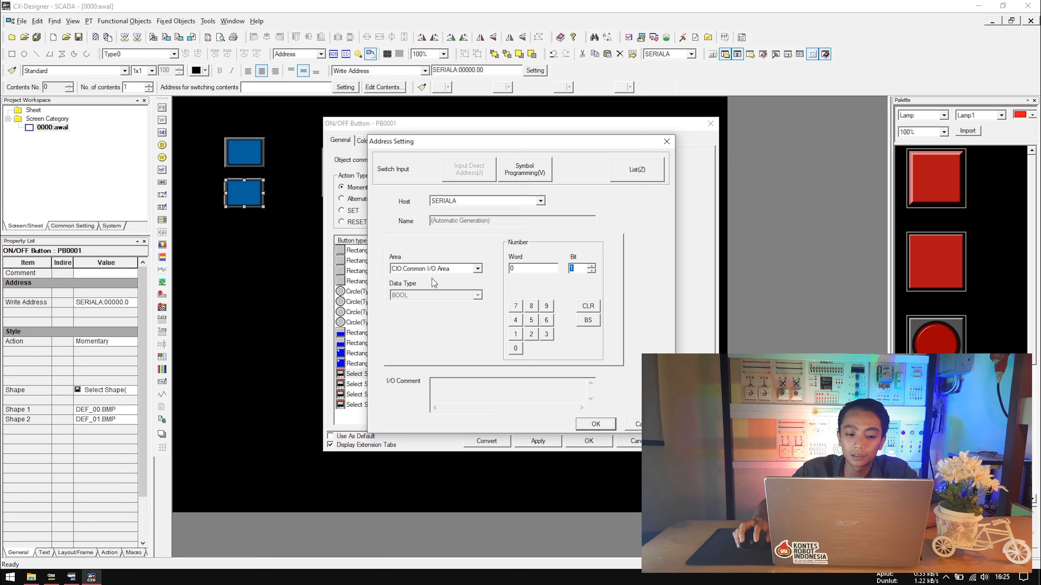
left_click(596, 424)
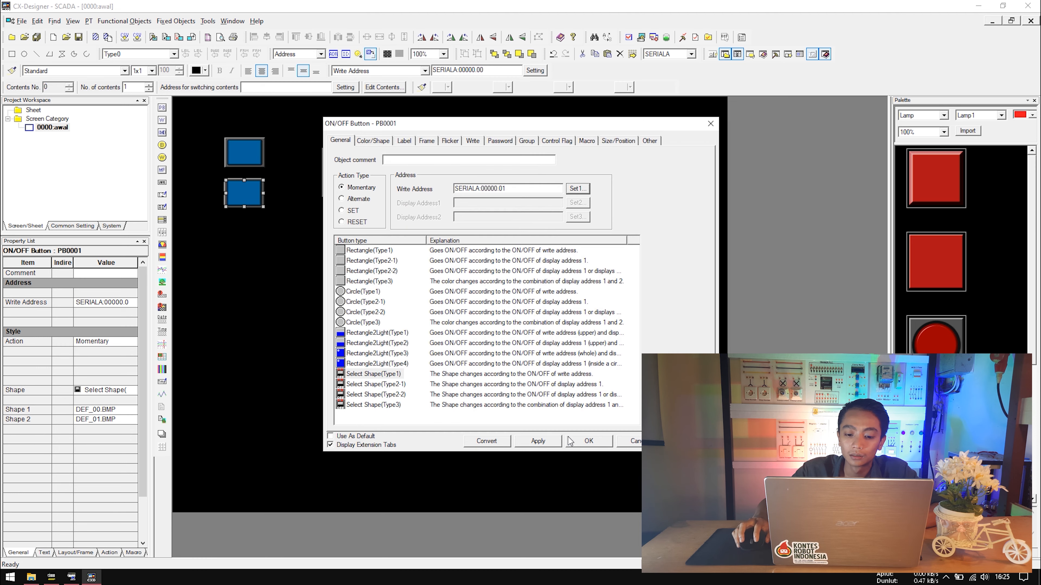
left_click(589, 440)
double_click(350, 175)
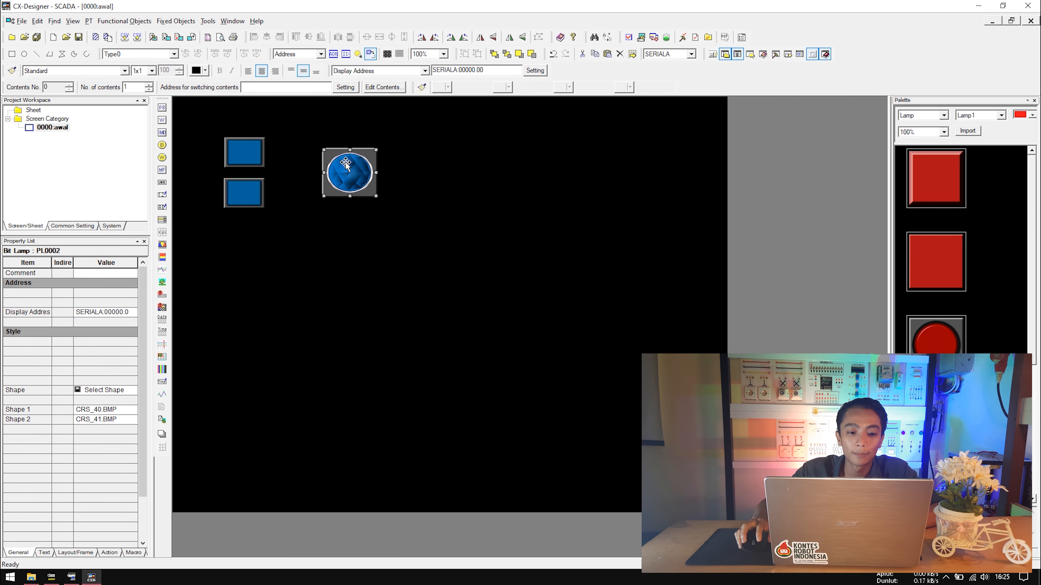
Point the bit lamp's display address at CIO word 100, bit 00 (00100.00).
left_click_drag(423, 126, 493, 119)
left_click(594, 196)
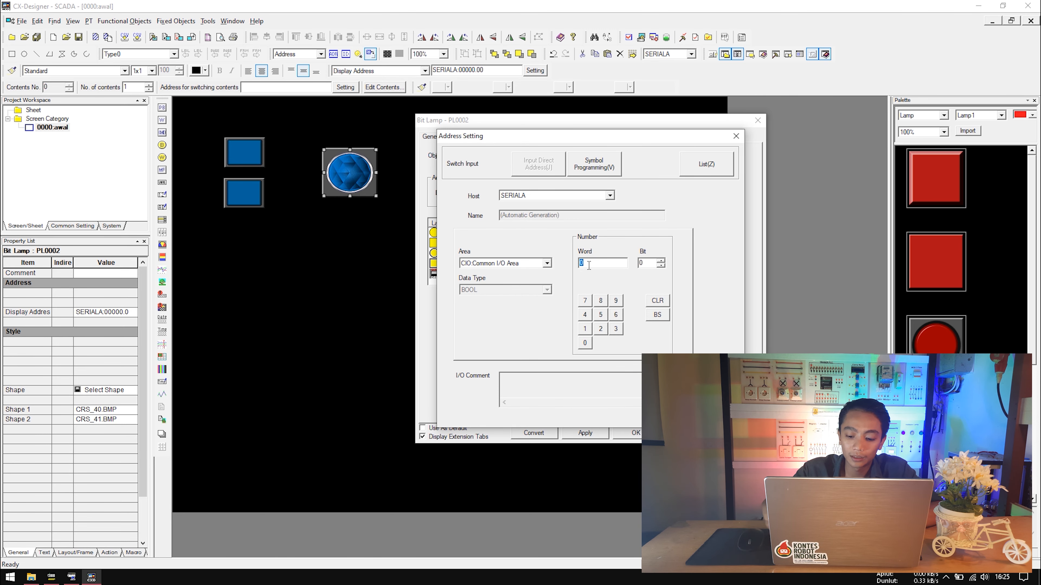
type("100")
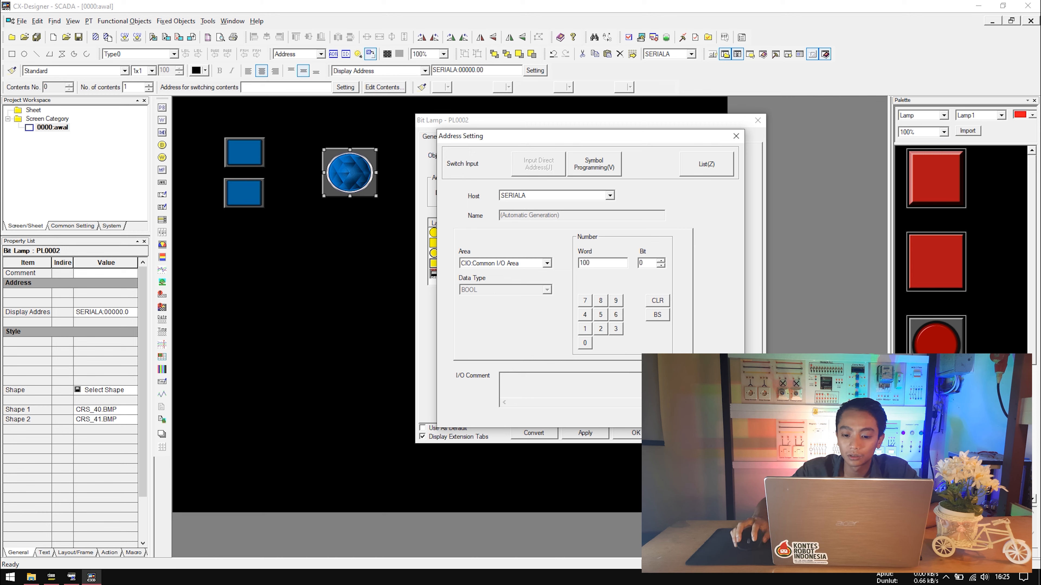
left_click(548, 264)
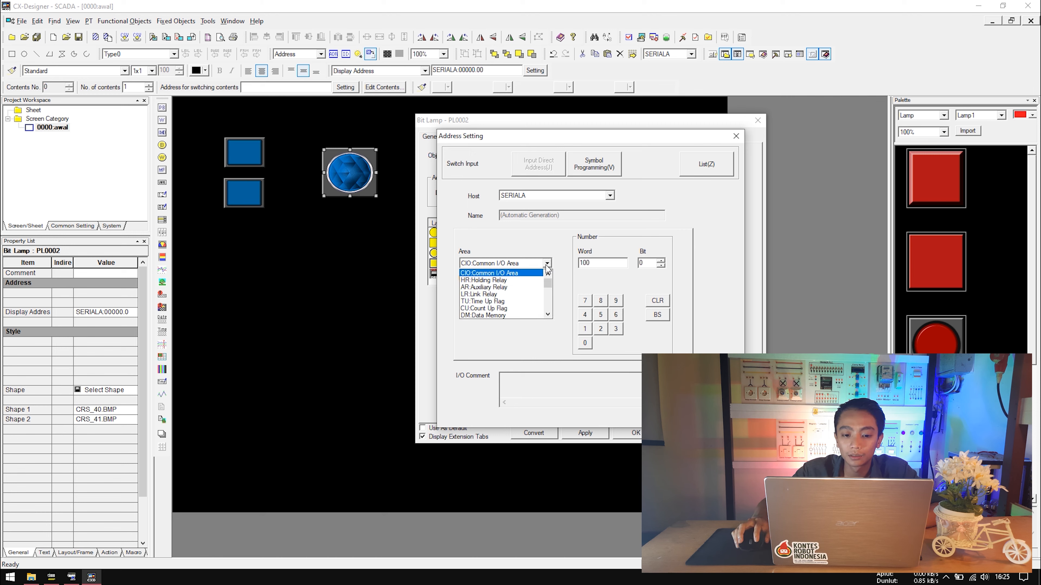
left_click(560, 265)
left_click(666, 417)
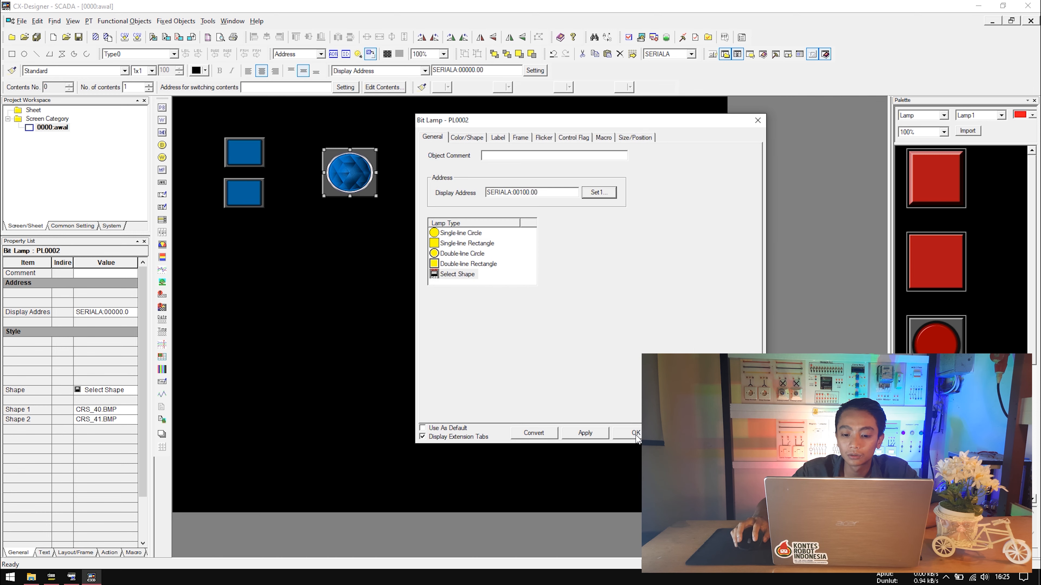
left_click(635, 434)
left_click(472, 278)
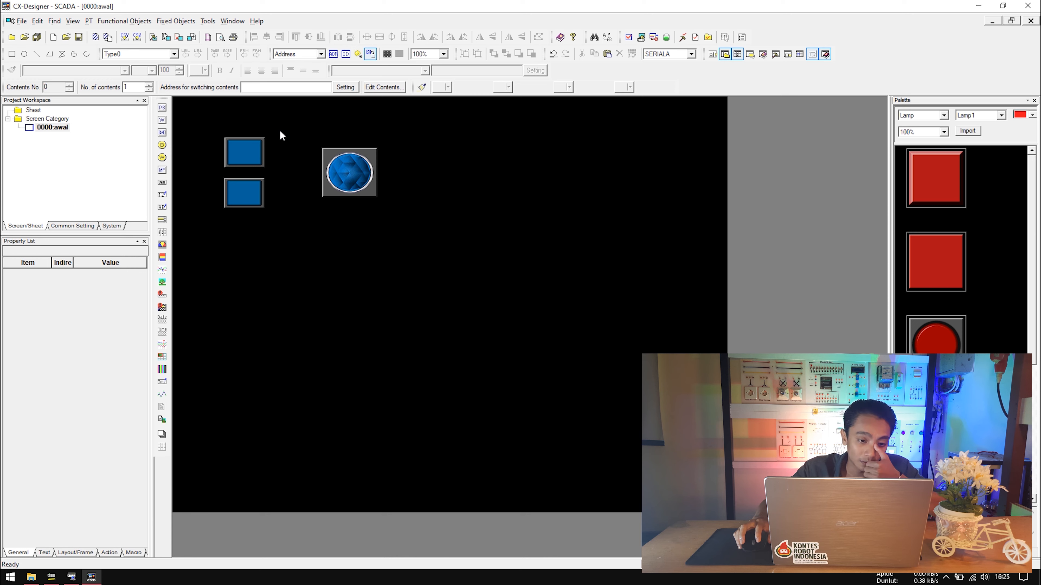
Save the CX-Designer project with Ctrl+S.
key("ctrl+s")
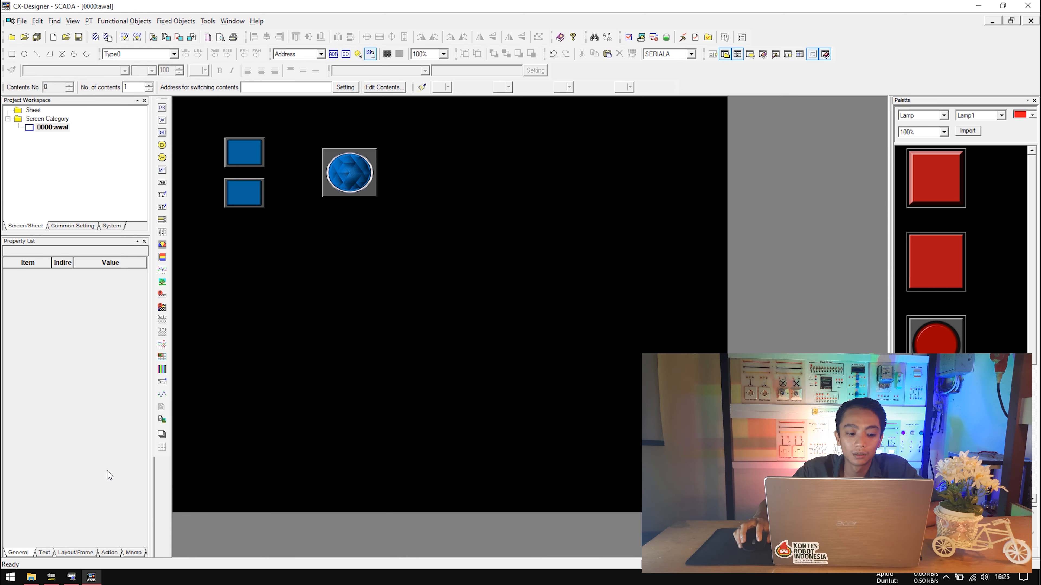
left_click(338, 188)
left_click(498, 203)
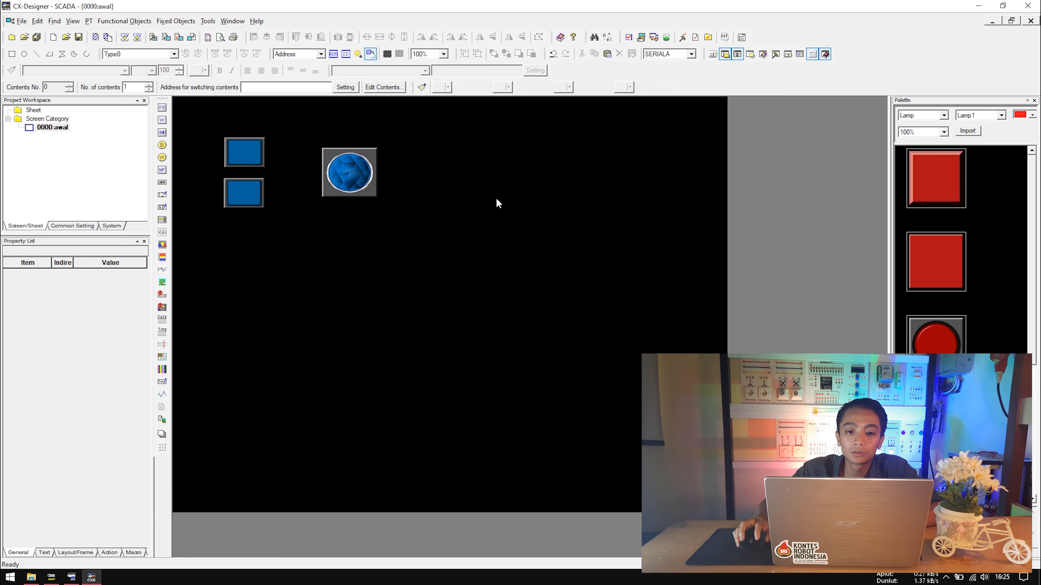
Start a screen test connected to CX-Simulator.
left_click(631, 41)
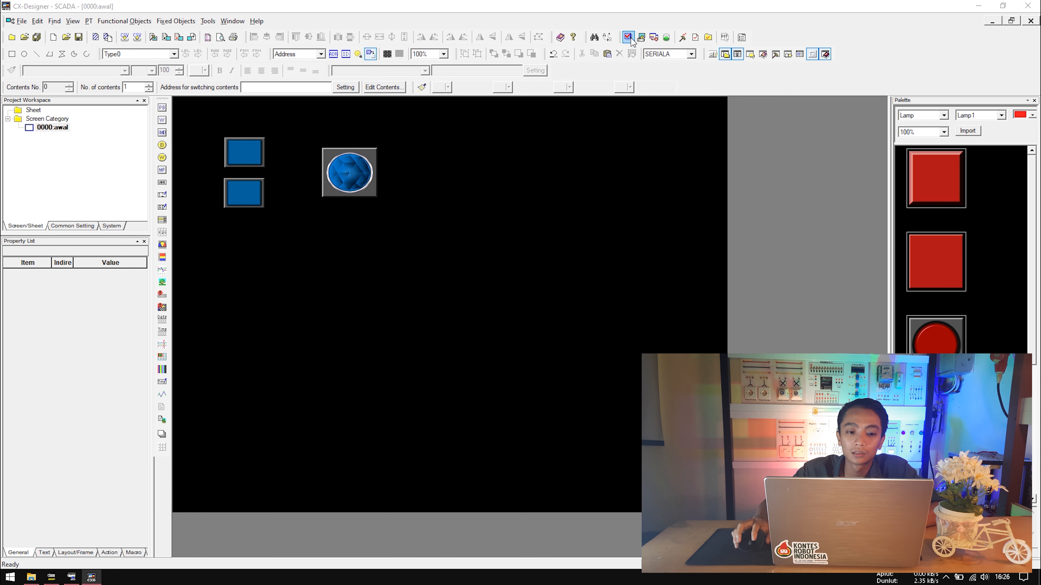
left_click(436, 196)
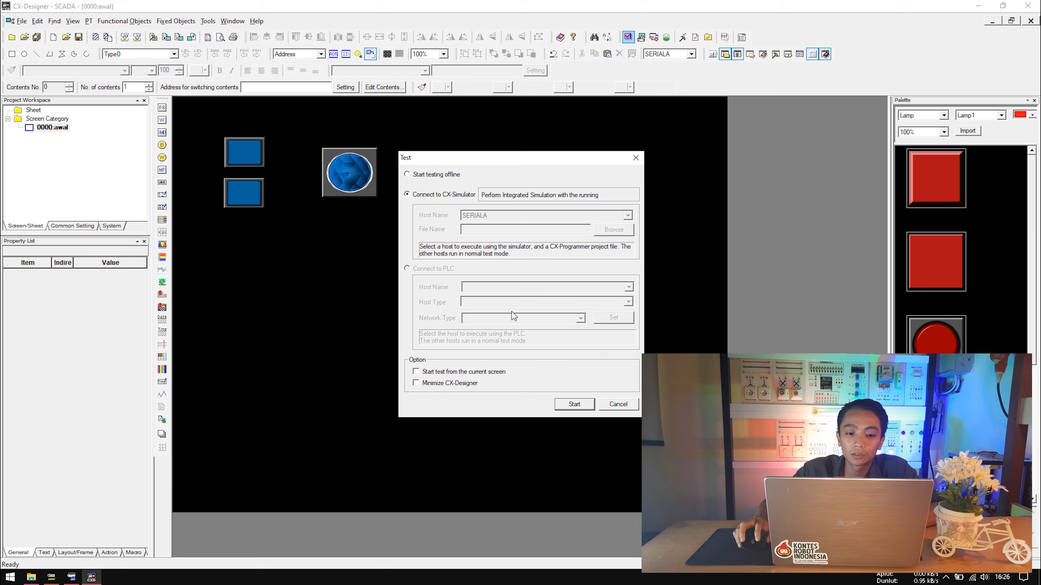
left_click(575, 405)
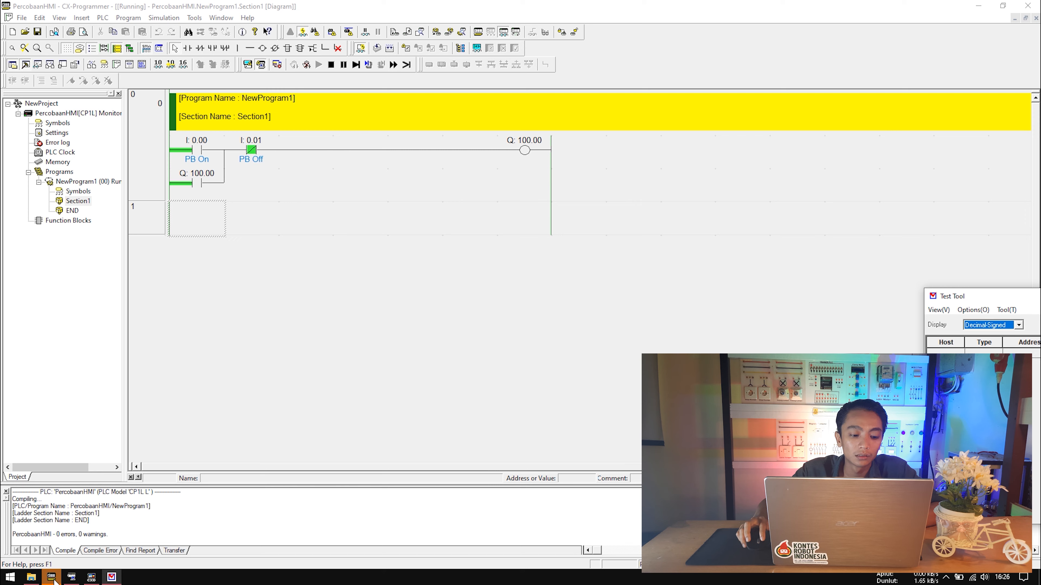
Arrange the HMI test and Test Tool windows, monitoring 00000.00 and 00100.00.
left_click(553, 60)
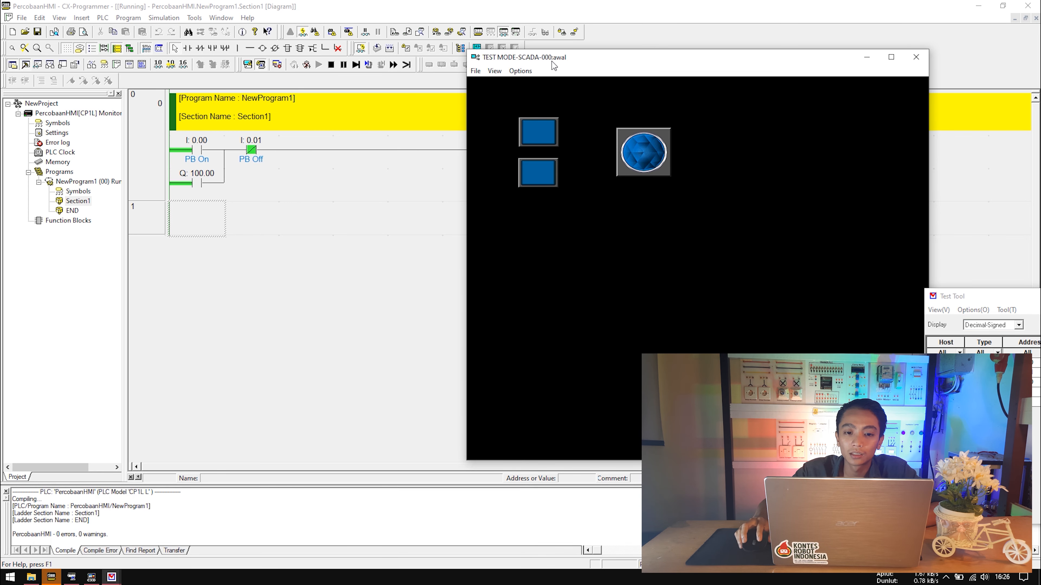
left_click_drag(616, 57, 485, 80)
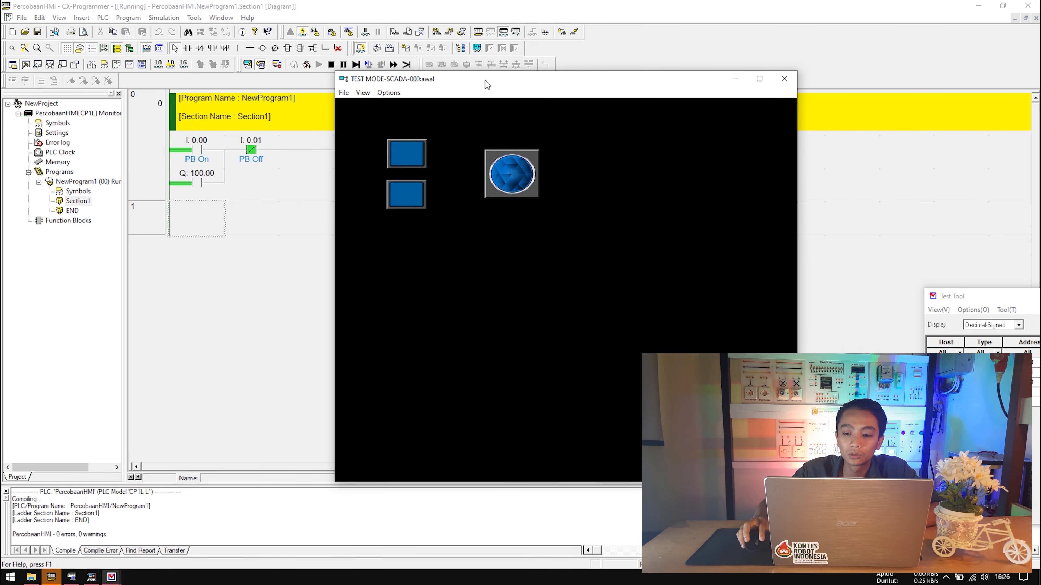
left_click_drag(971, 301, 865, 176)
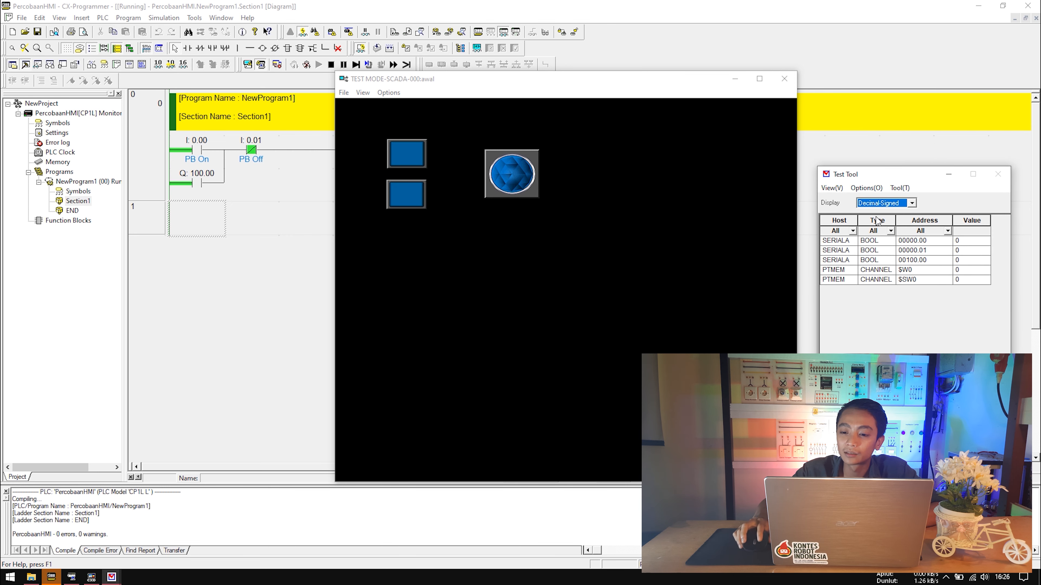
left_click(880, 241)
left_click(877, 260)
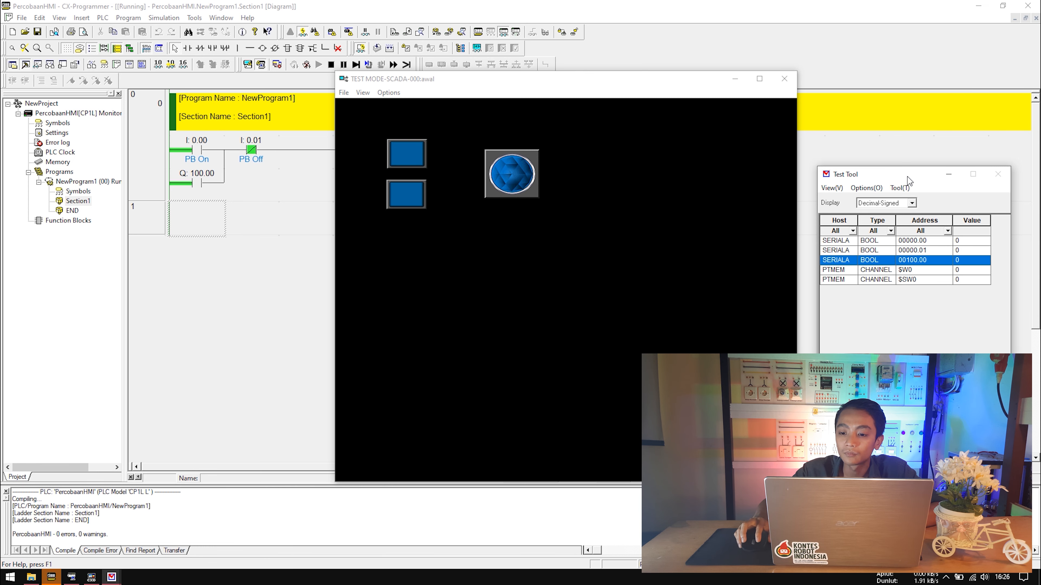
left_click_drag(444, 86, 419, 200)
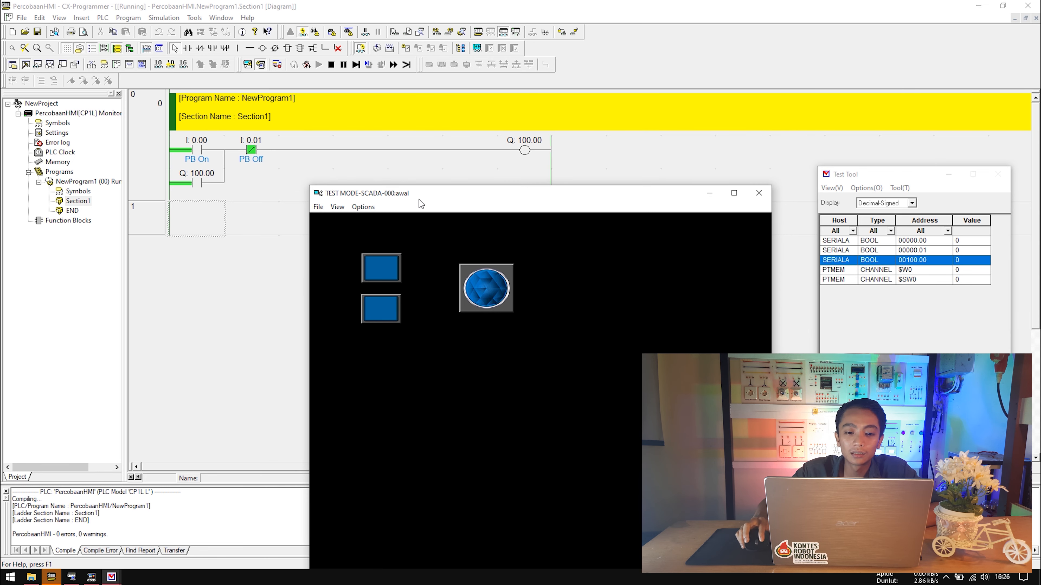
Press the HMI ON button to light the lamp, then OFF to clear it.
left_click(387, 267)
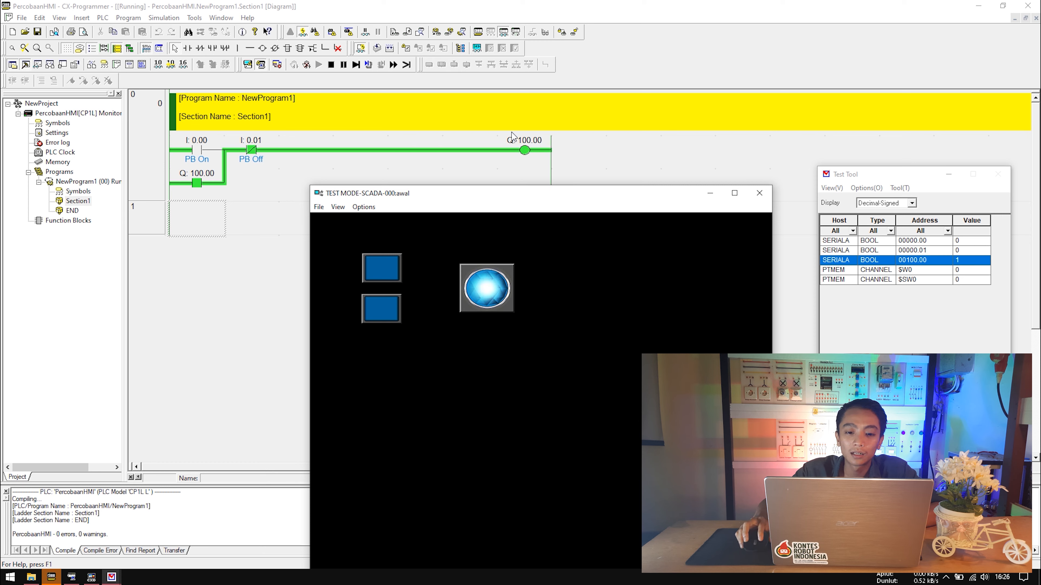
left_click(377, 306)
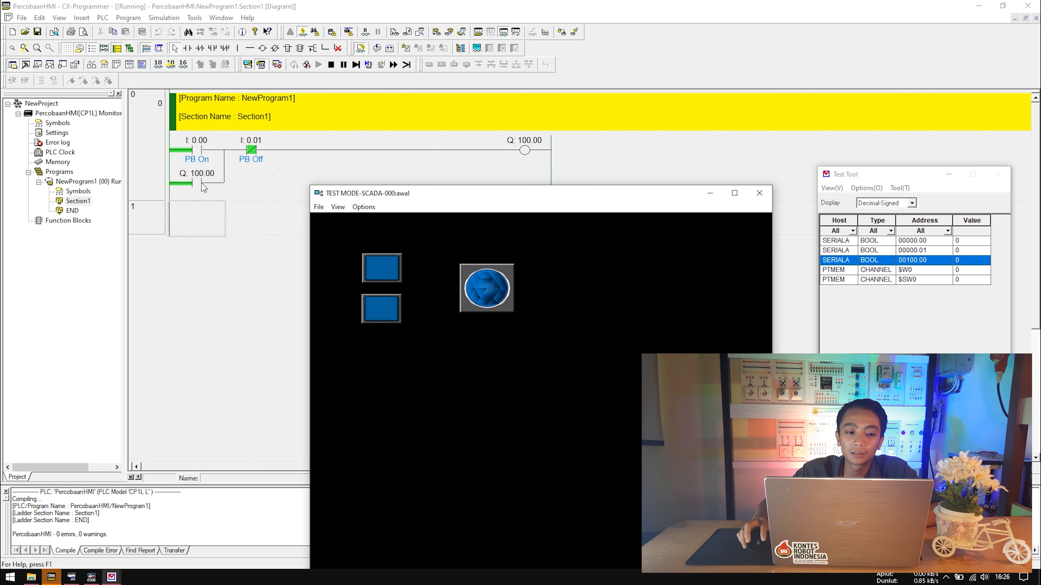
left_click(199, 146)
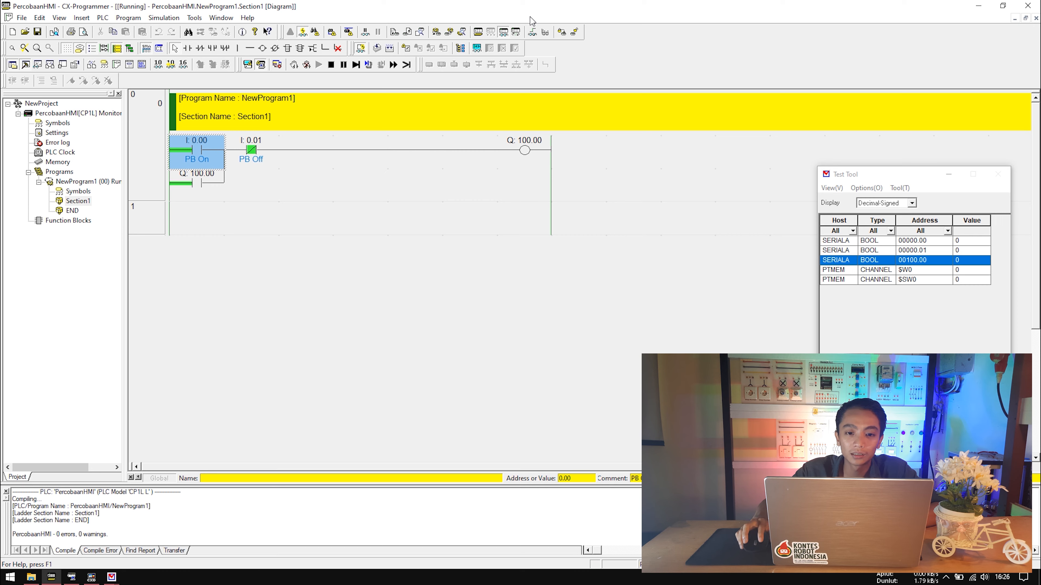
Tile the ladder editor and HMI test window side by side.
double_click(537, 8)
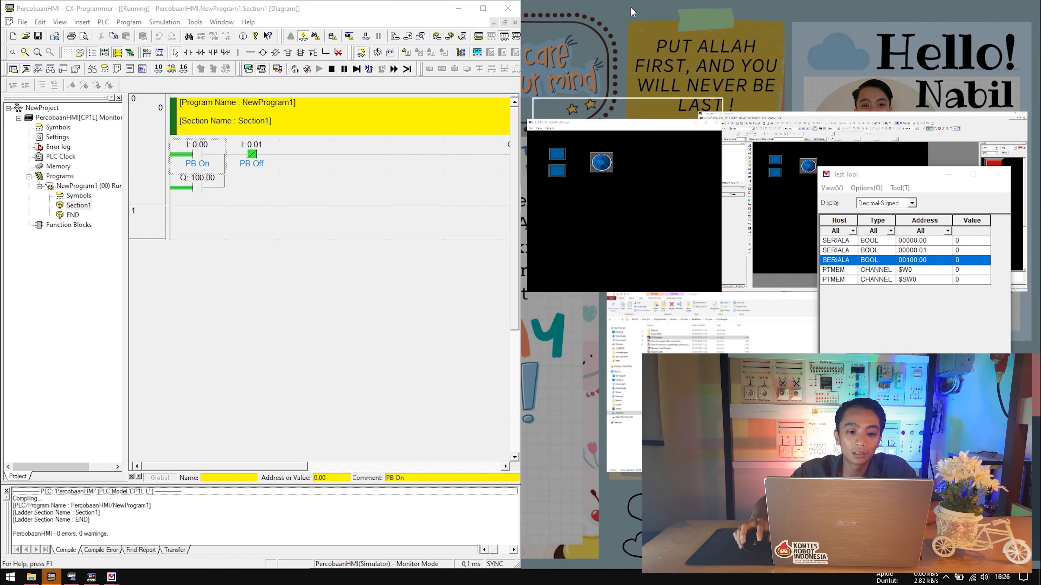
left_click(573, 175)
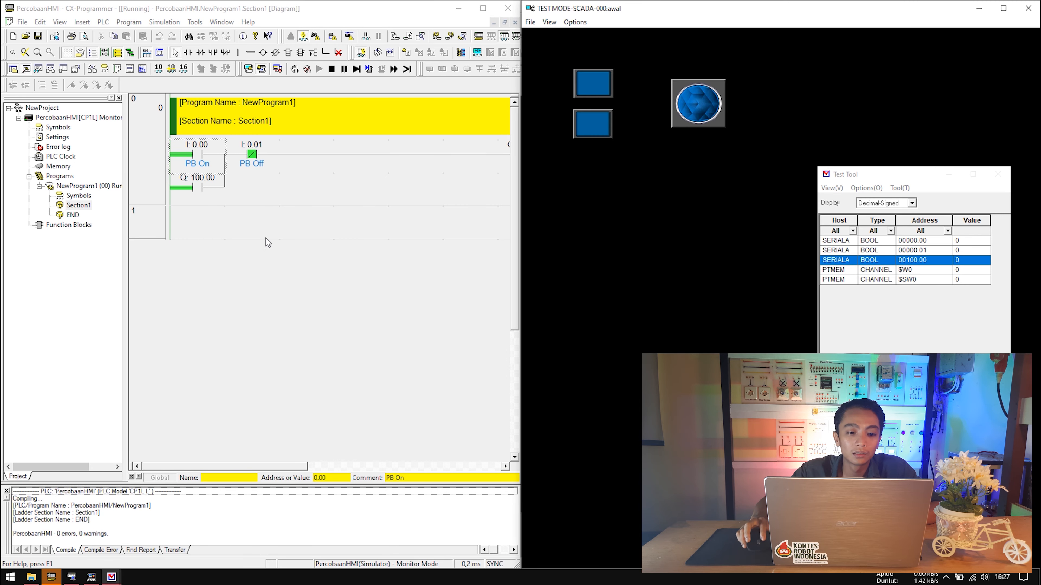
left_click(263, 468)
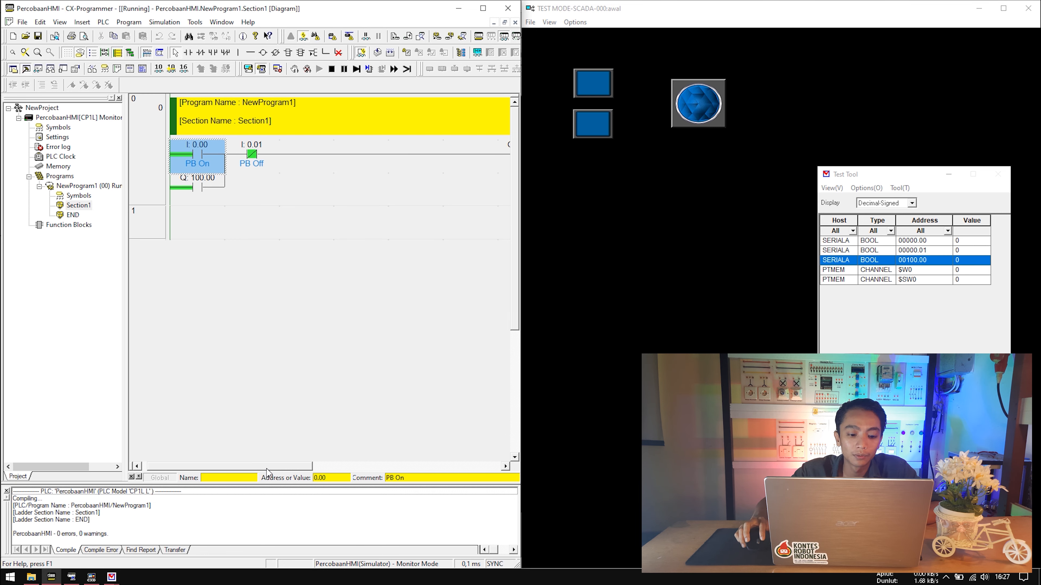
Set PB On contact 0.00 to 1, then back to 0.
double_click(207, 158)
type("1")
key("Return")
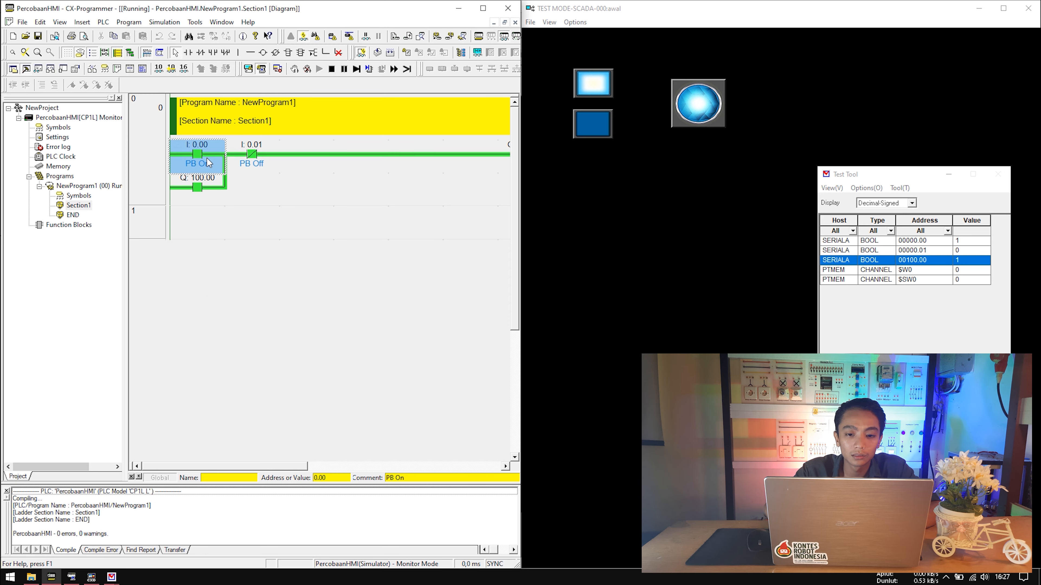
double_click(209, 162)
type("0")
key("Return")
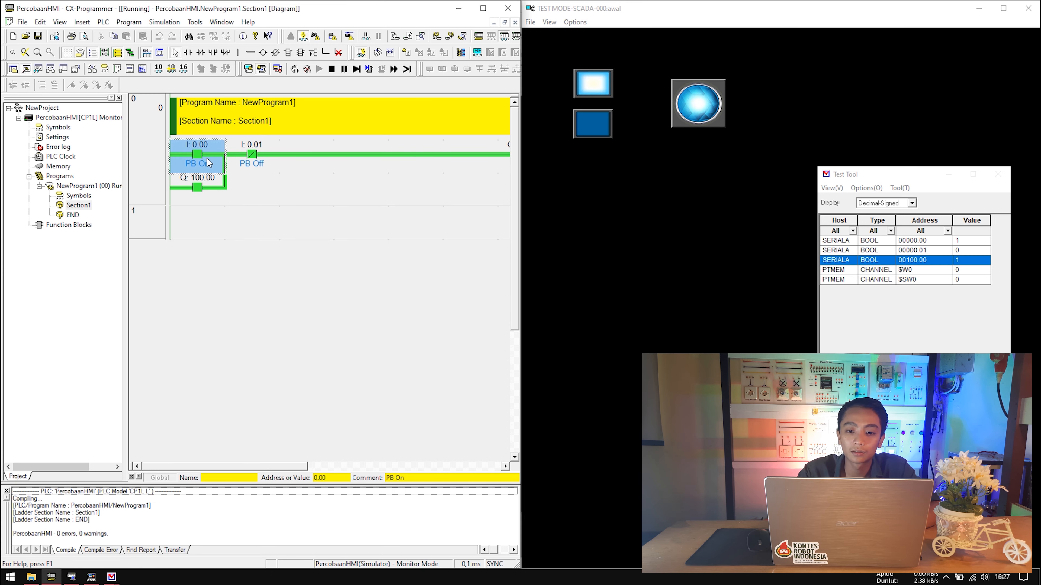
Set PB Off contact 0.01 to 1, then back to 0.
left_click(254, 154)
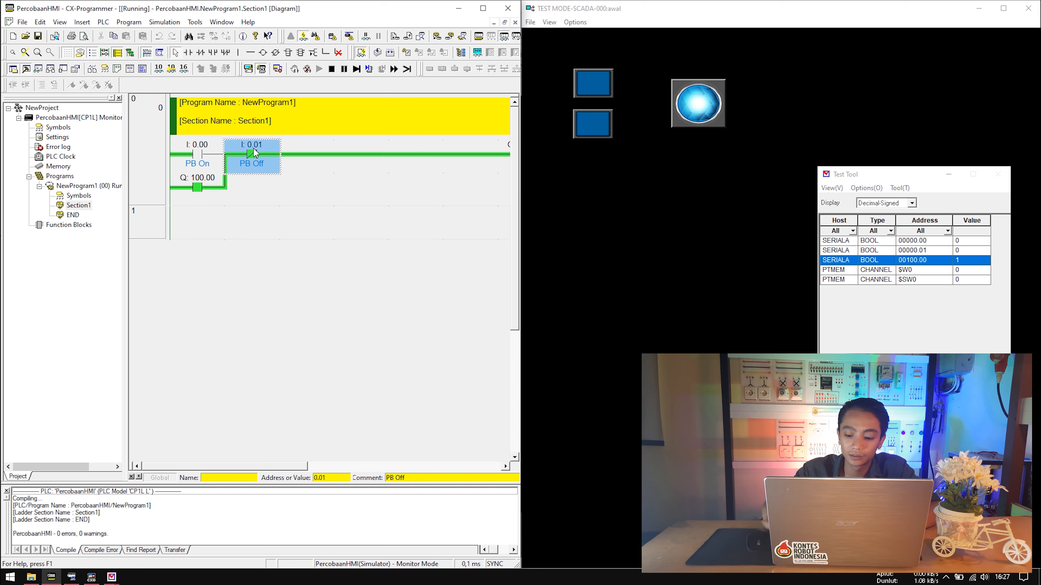
double_click(254, 155)
type("1")
key("Return")
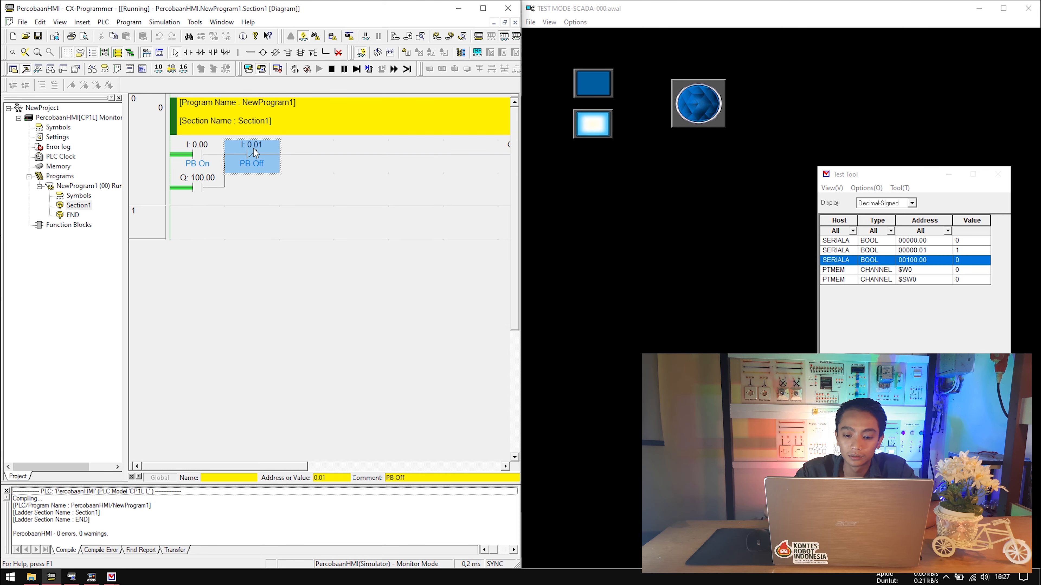
double_click(254, 154)
type("0")
key("Return")
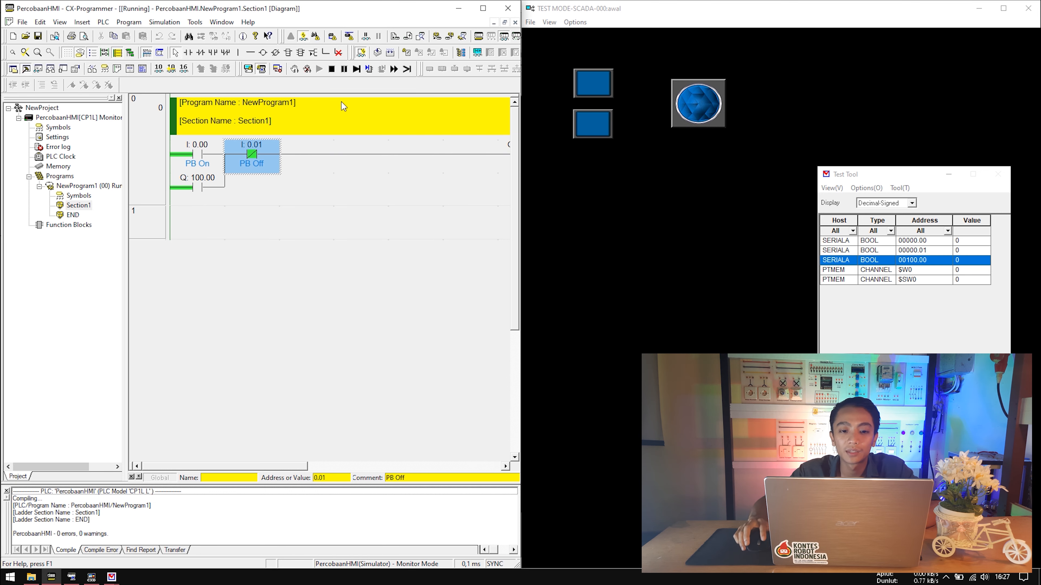
Close and confirm exiting the HMI test mode session.
left_click(483, 8)
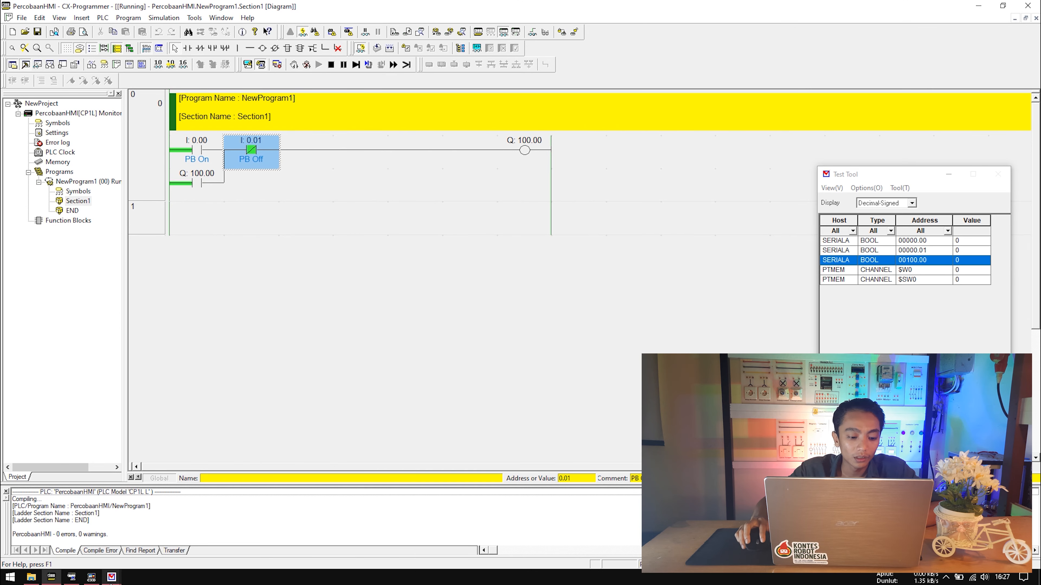
mouse_move(111, 578)
left_click(168, 544)
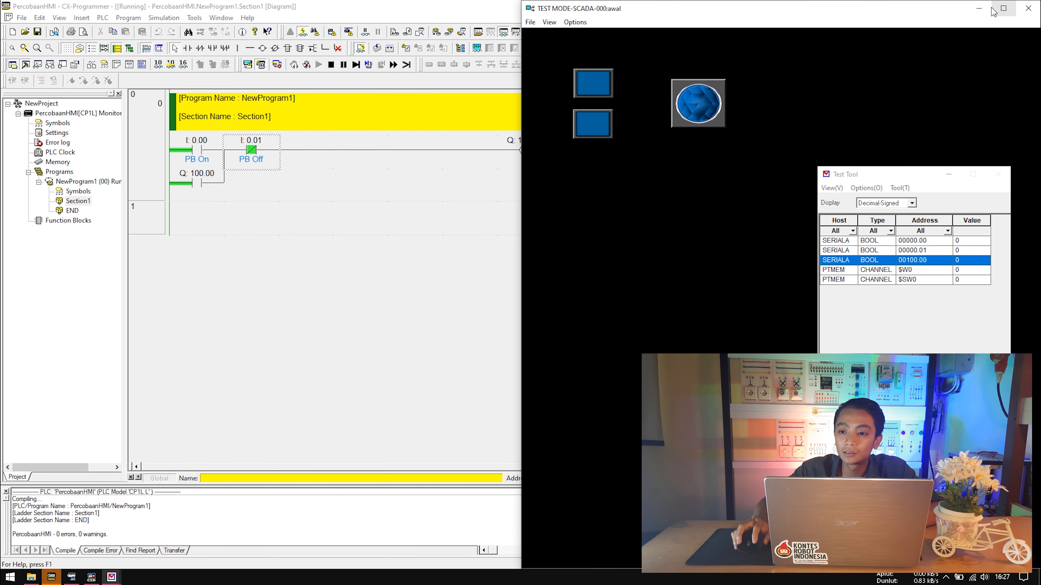
left_click(933, 11)
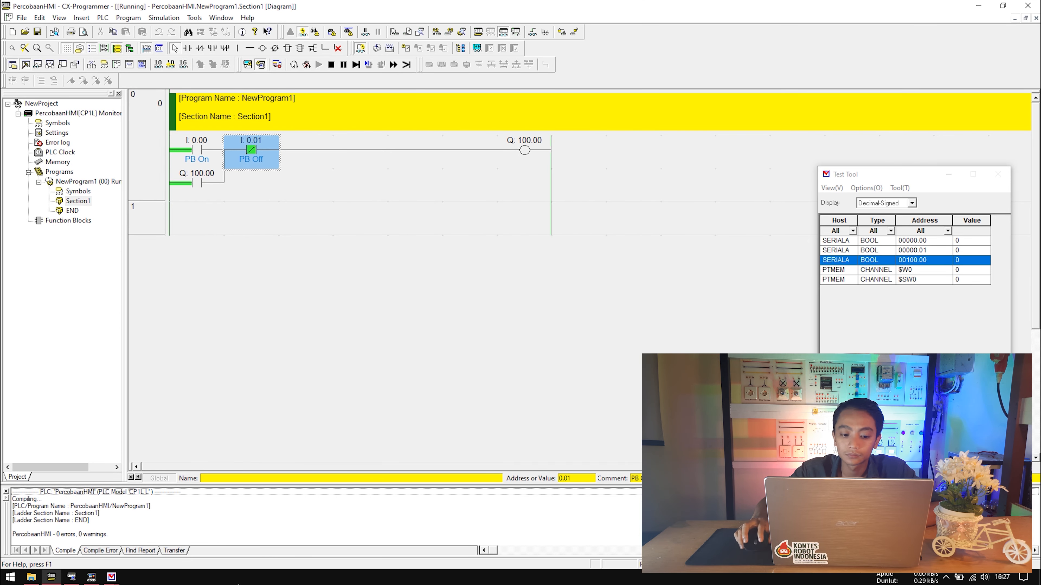
mouse_move(112, 577)
left_click(144, 531)
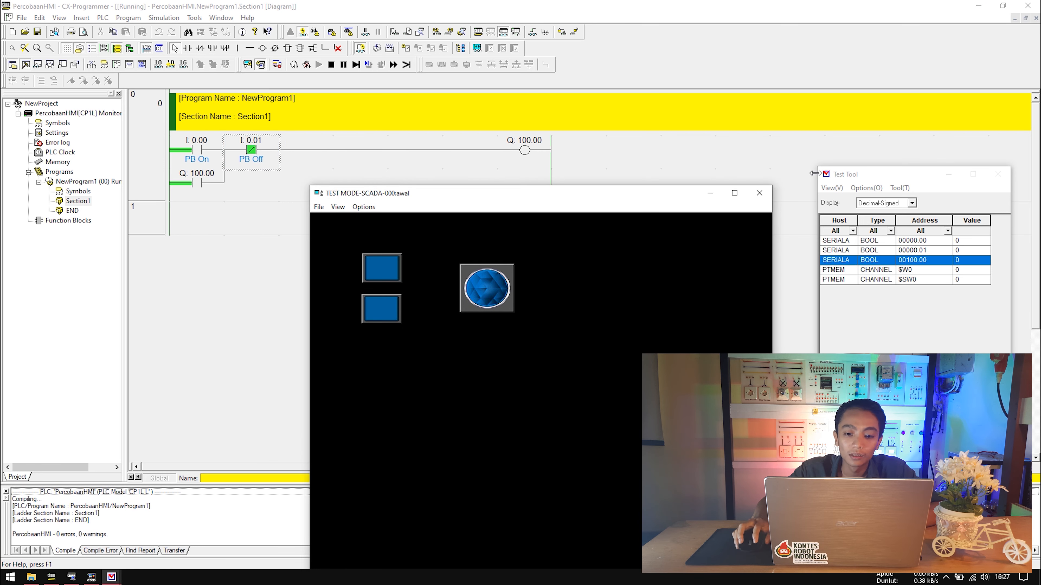
left_click(761, 196)
left_click(490, 313)
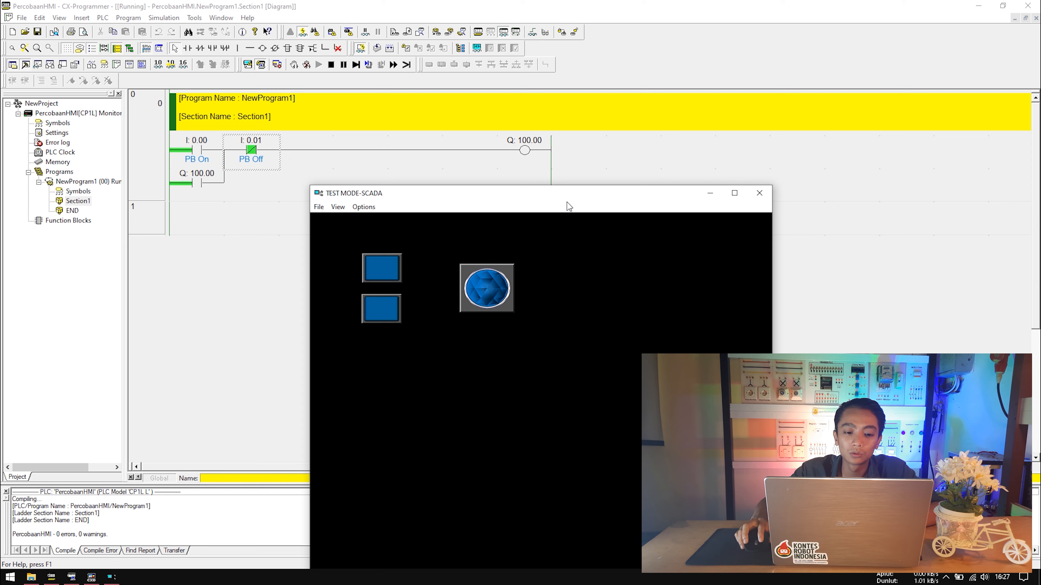
Stop the simulation and take the ladder offline with Ctrl+Shift+W.
left_click(760, 194)
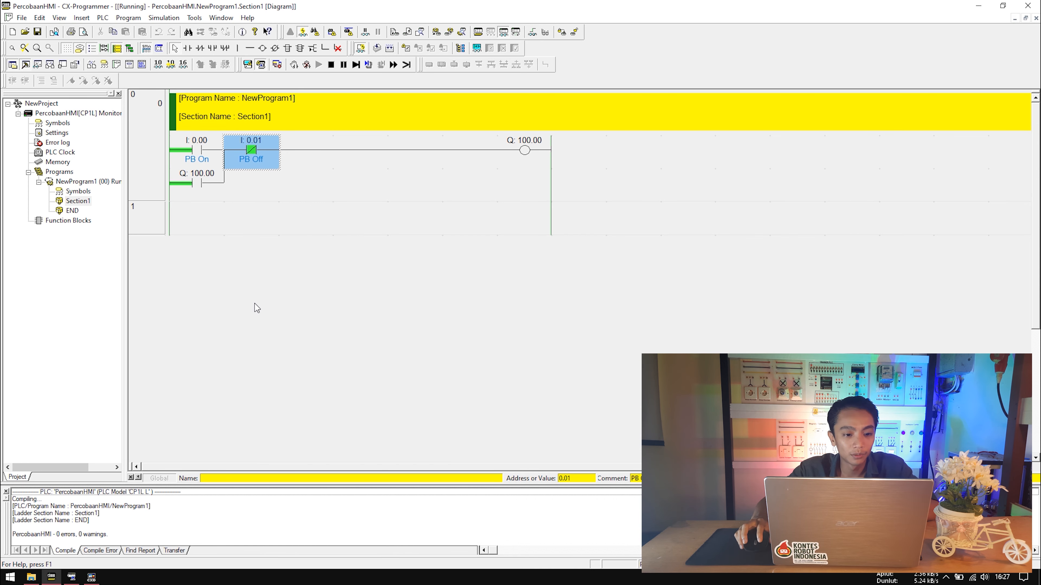
left_click(292, 217)
left_click(229, 216)
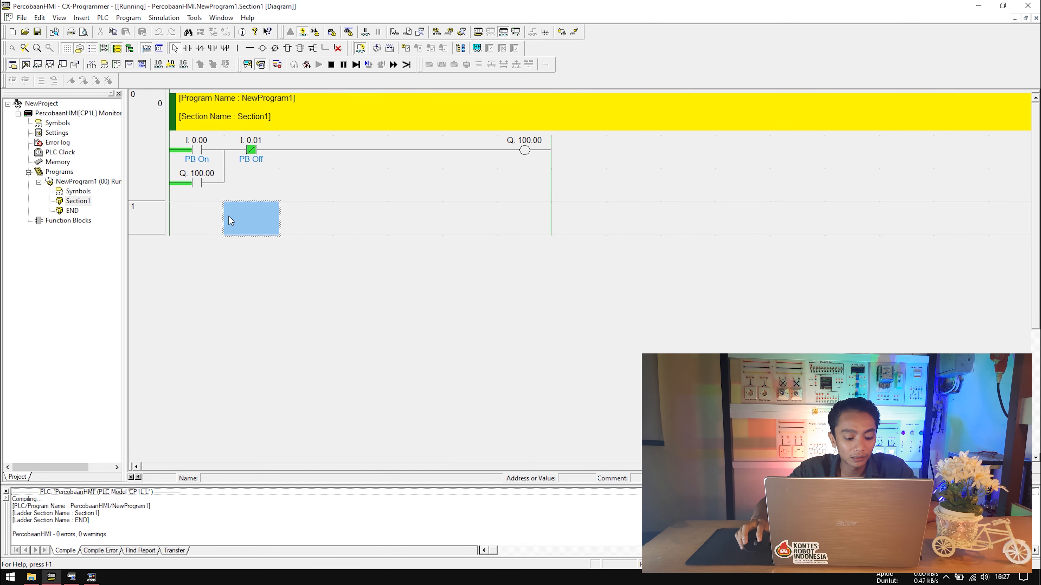
key("ctrl+shift+w")
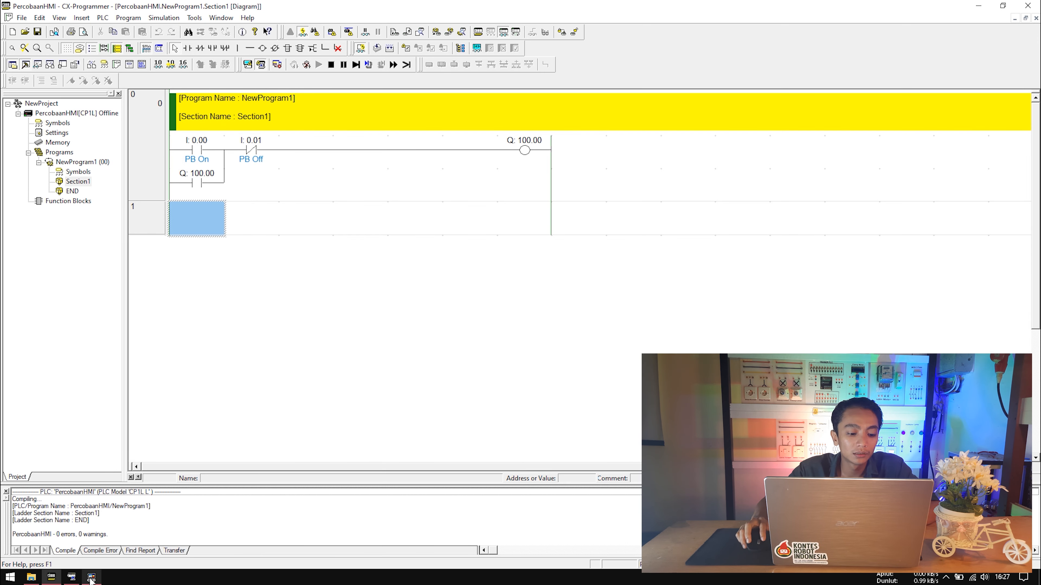
left_click(92, 577)
left_click(255, 148)
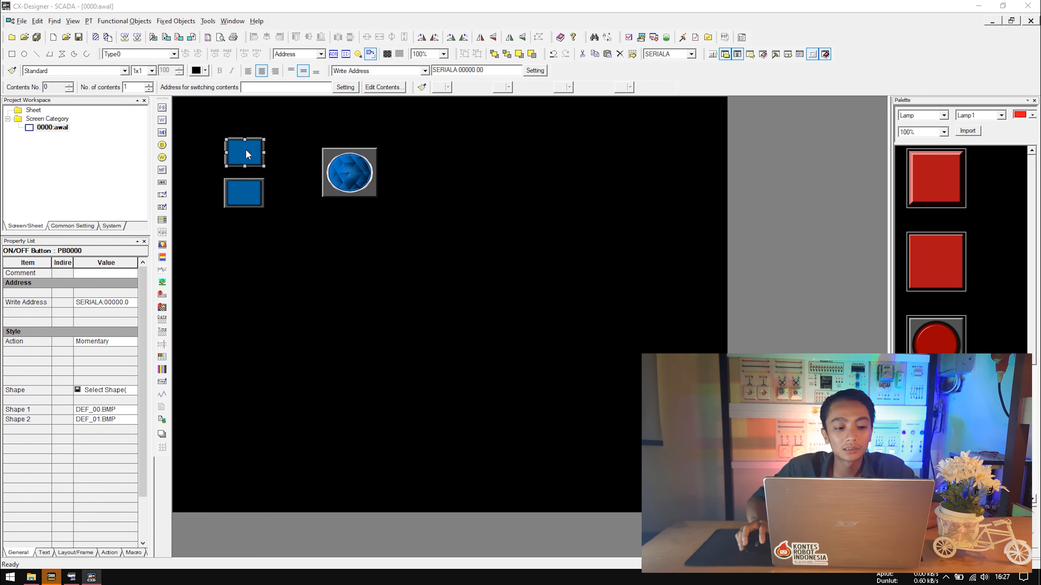
Give the upper button PB0000 the label 'ON' and apply it.
double_click(246, 149)
left_click_drag(390, 129, 441, 113)
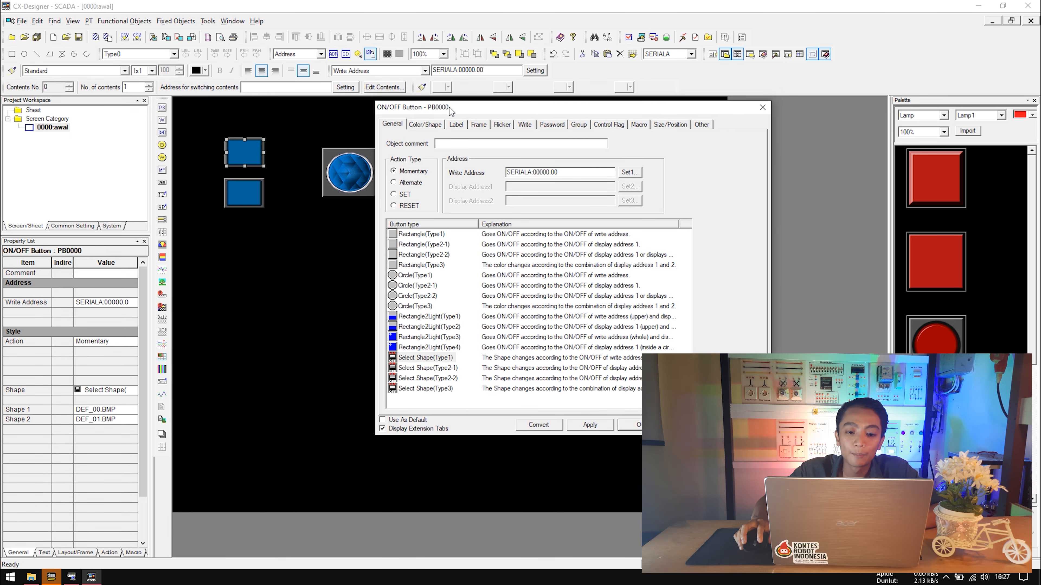
left_click(456, 126)
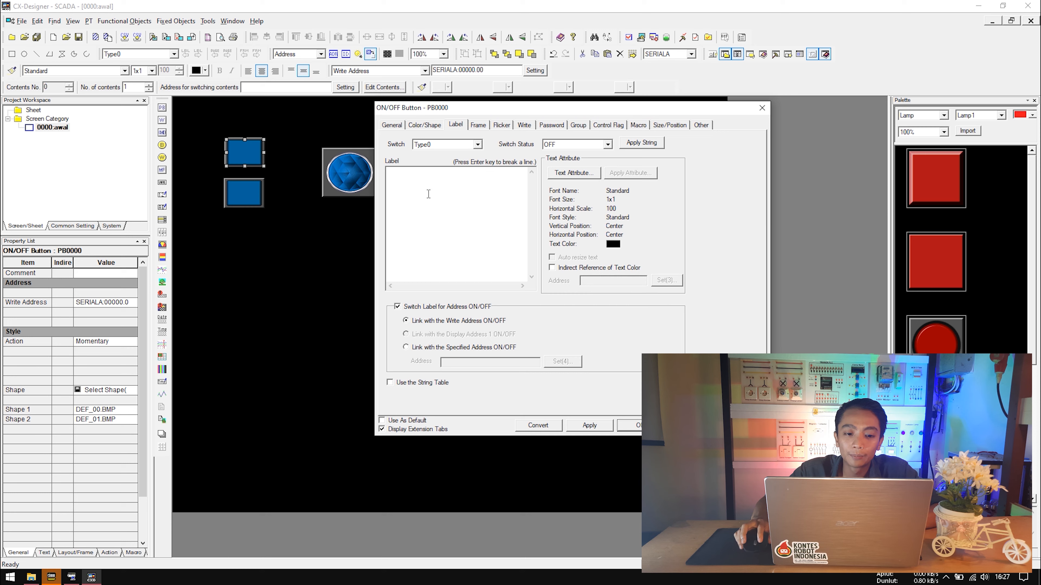
type("PB")
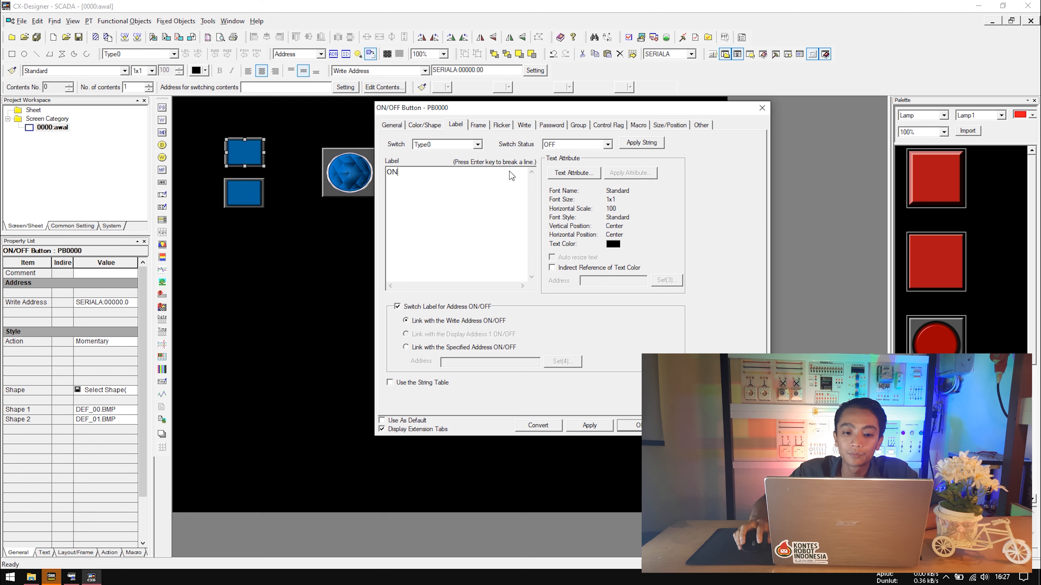
left_click(599, 425)
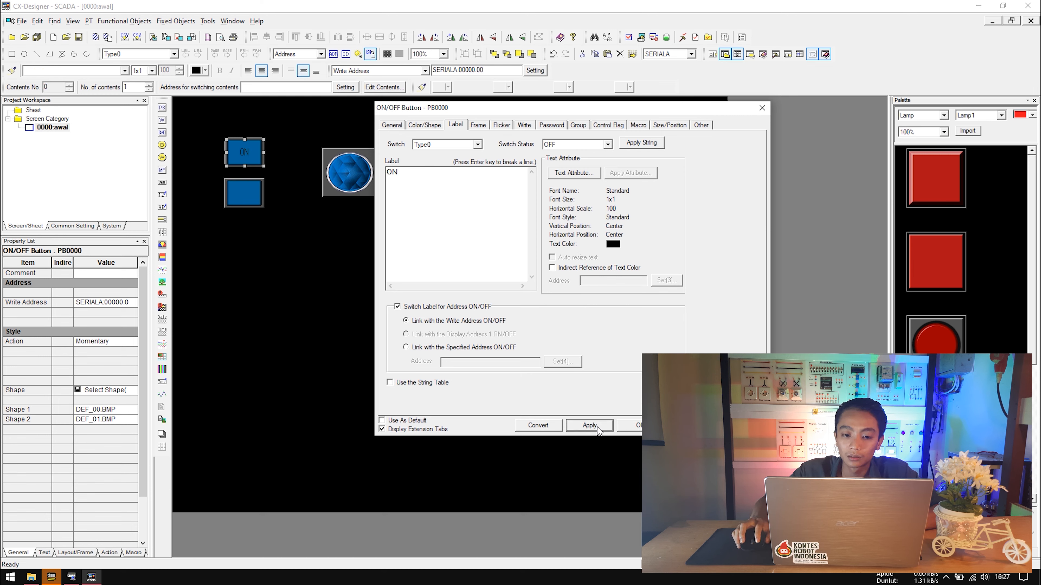
left_click(436, 130)
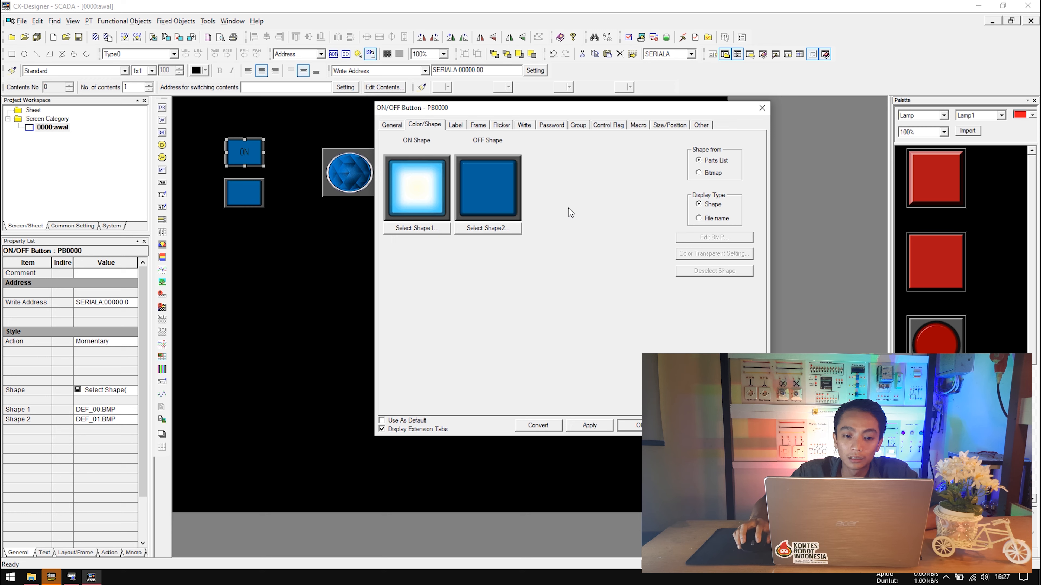
left_click(410, 229)
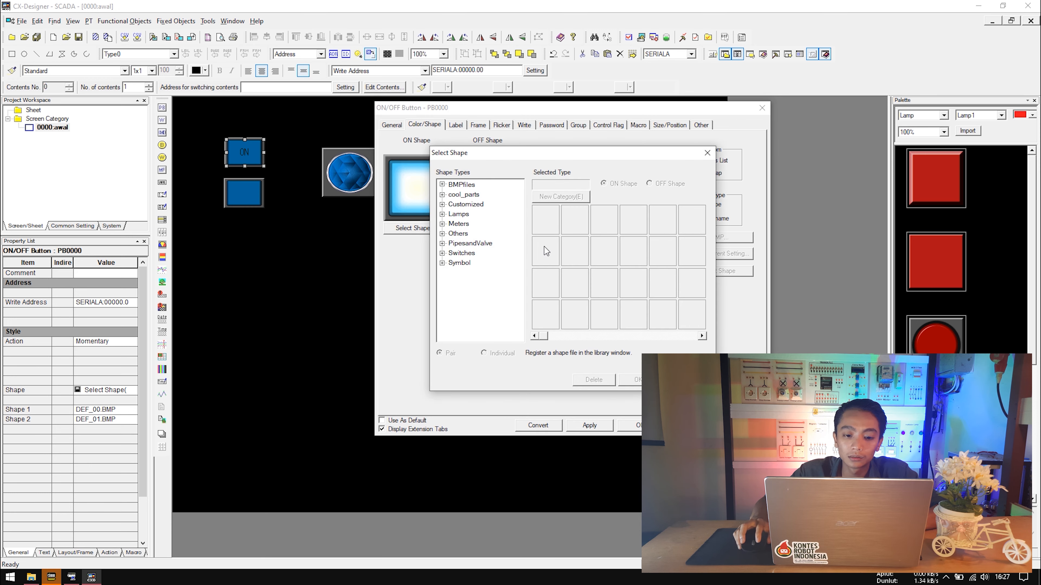
Choose the green Push_Button(Circle) shape from the Switches category for the ON button.
left_click_drag(522, 153, 578, 161)
left_click(520, 194)
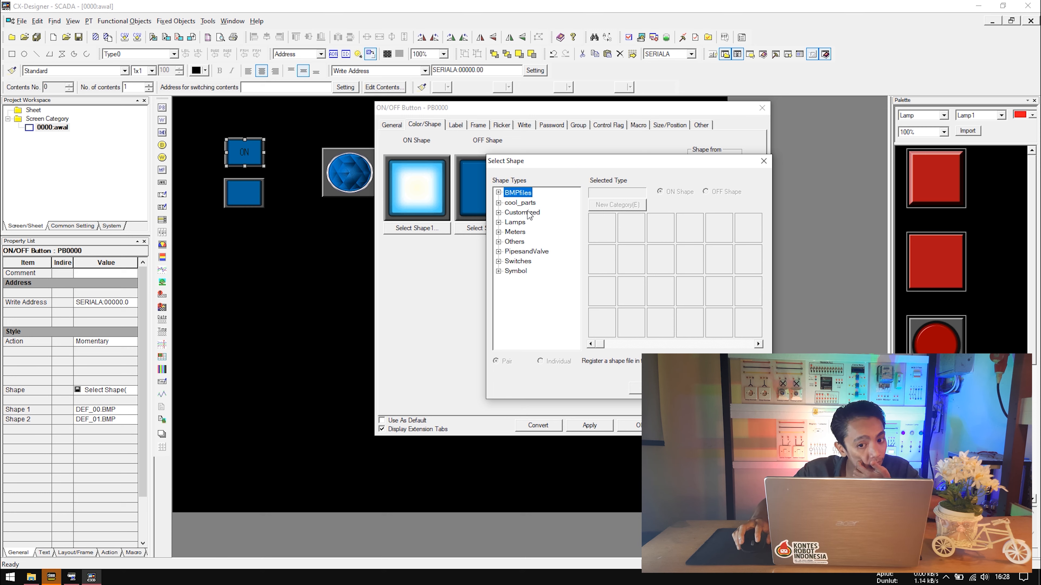
left_click_drag(565, 160, 560, 177)
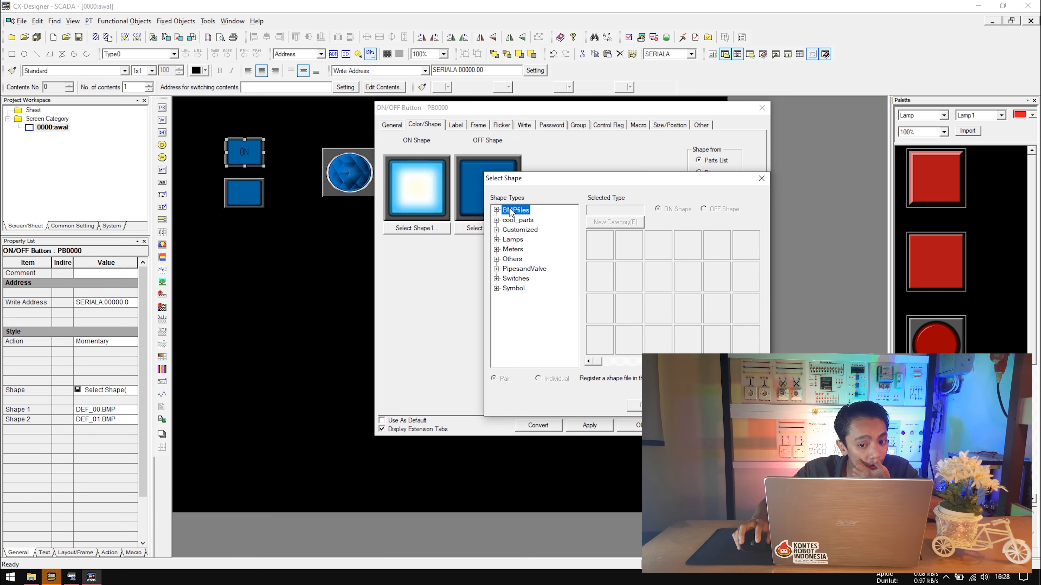
left_click(517, 221)
left_click(524, 230)
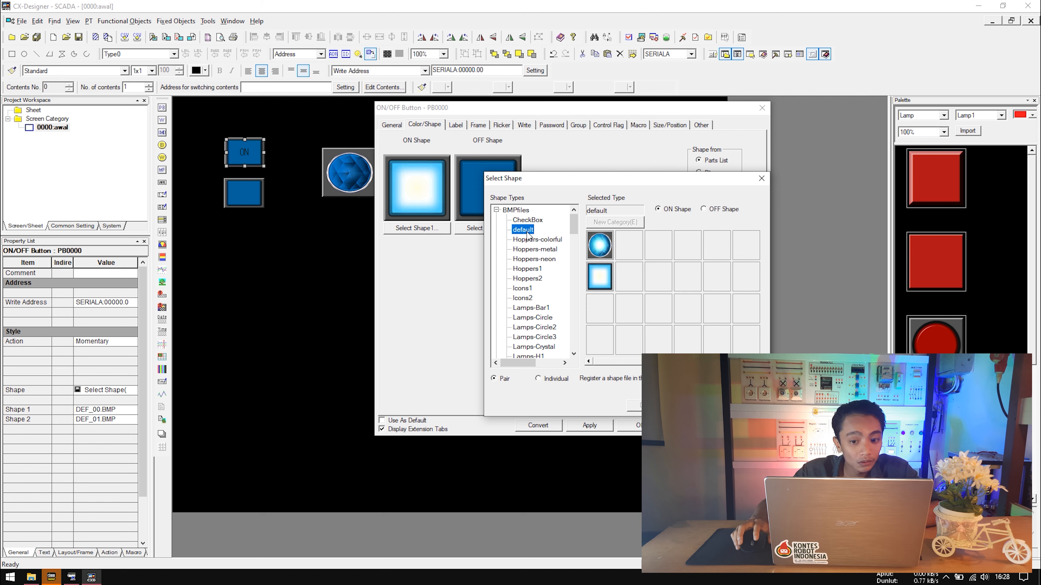
scroll(536, 248, "down", 10)
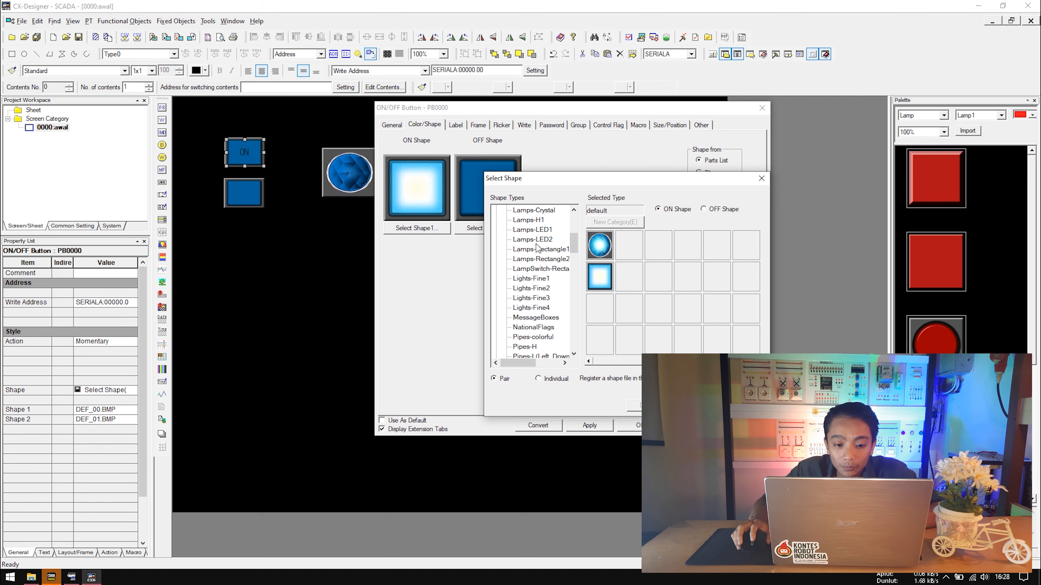
scroll(538, 257, "up", 8)
left_click(522, 229)
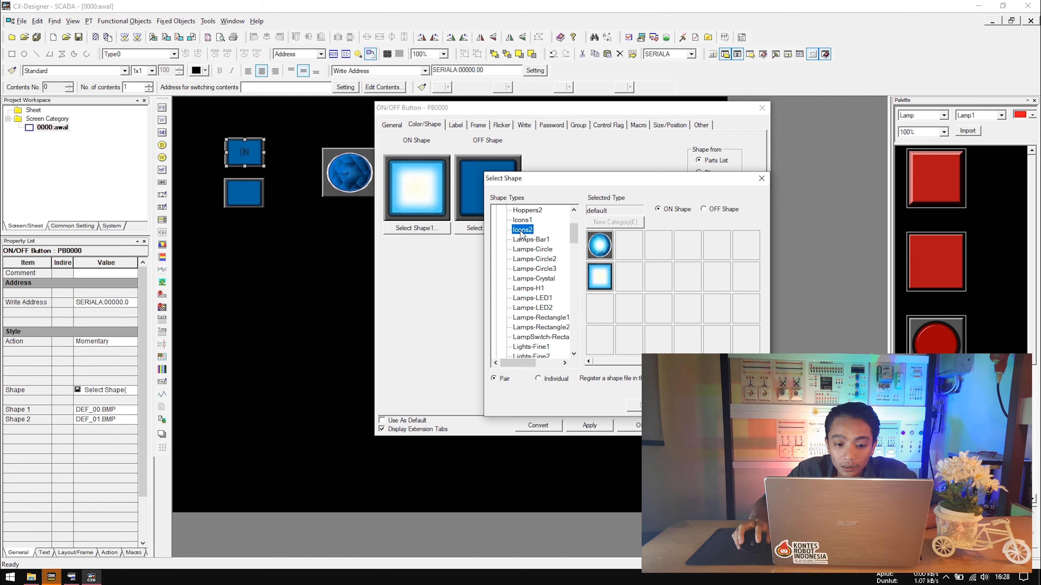
scroll(537, 258, "up", 3)
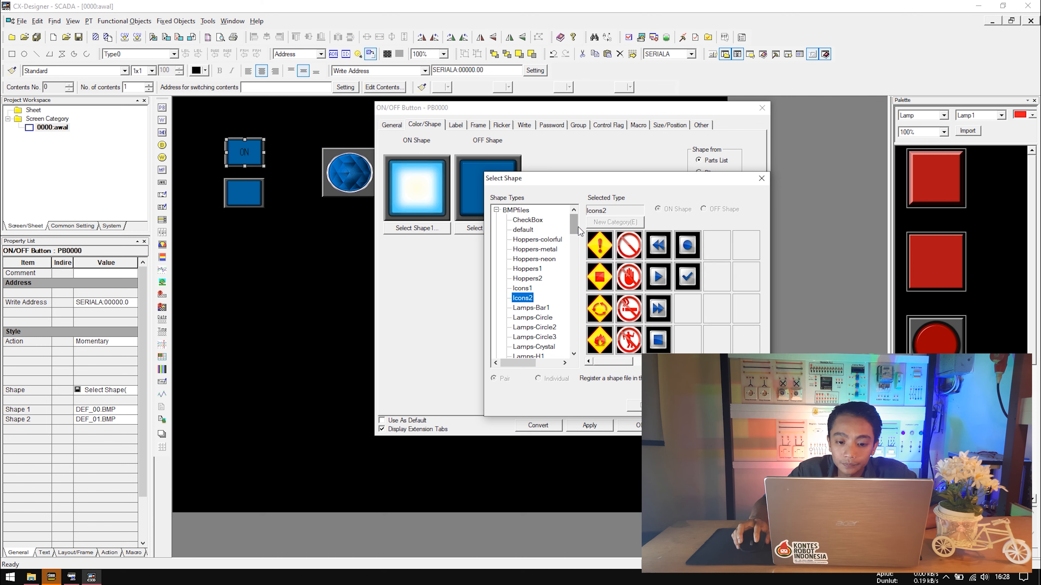
left_click(496, 210)
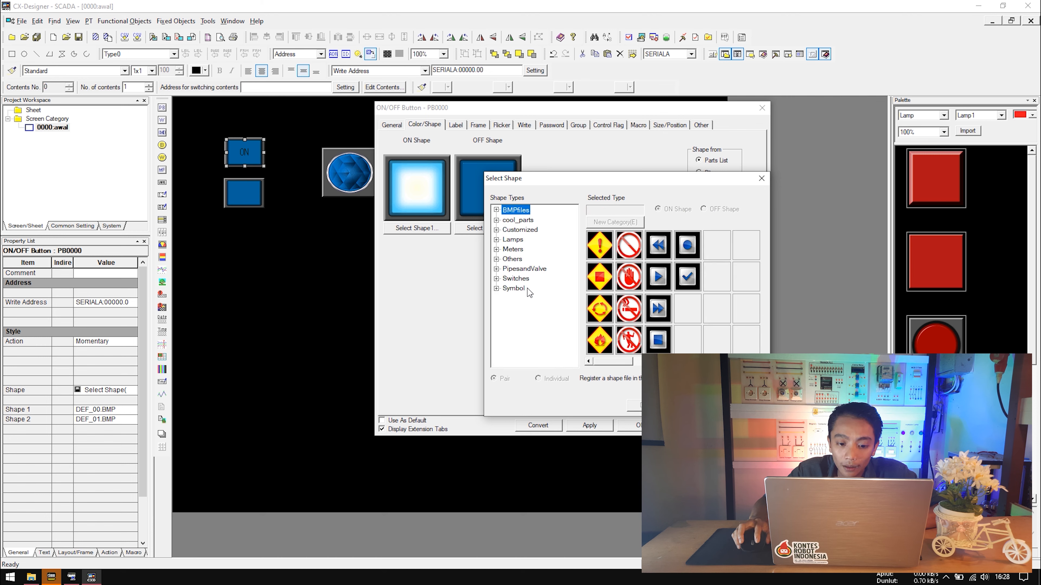
left_click(497, 278)
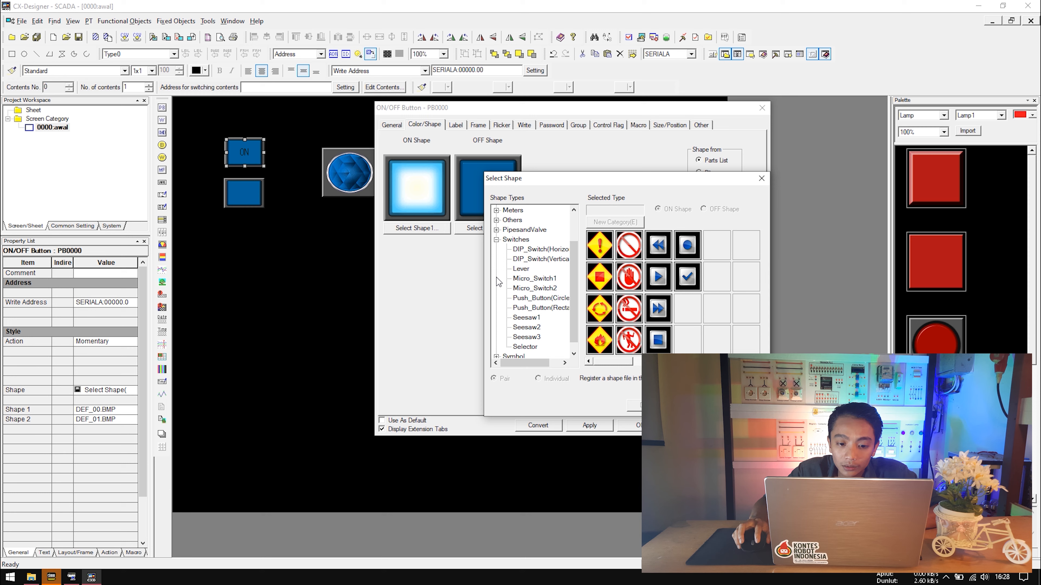
left_click(530, 250)
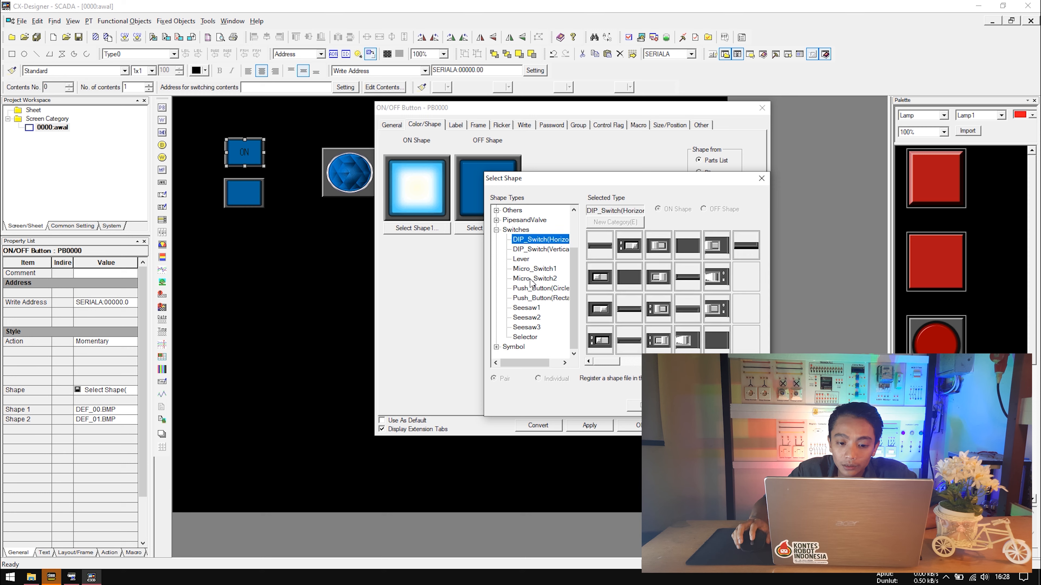
left_click(533, 299)
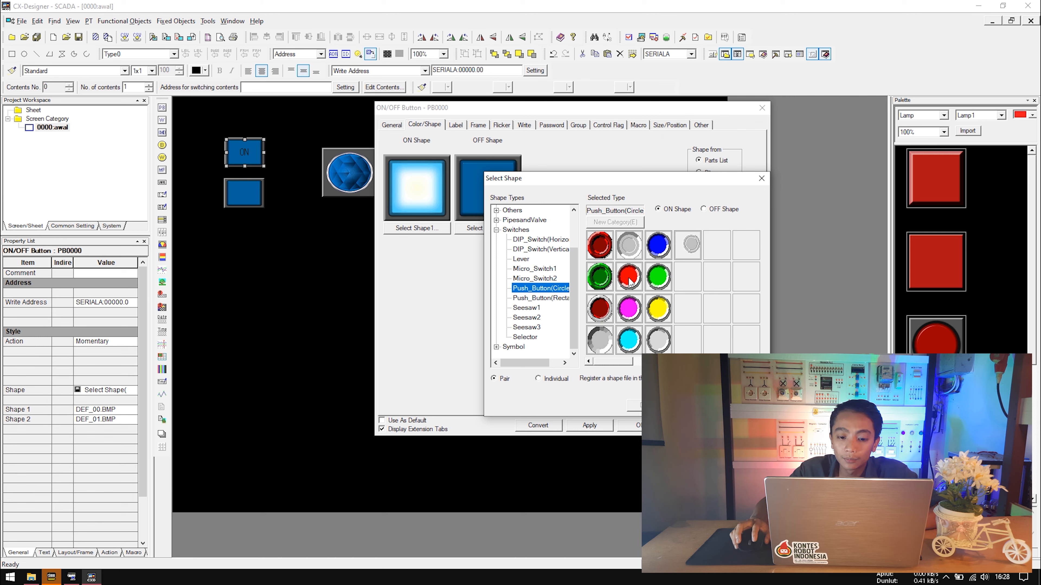
left_click(659, 278)
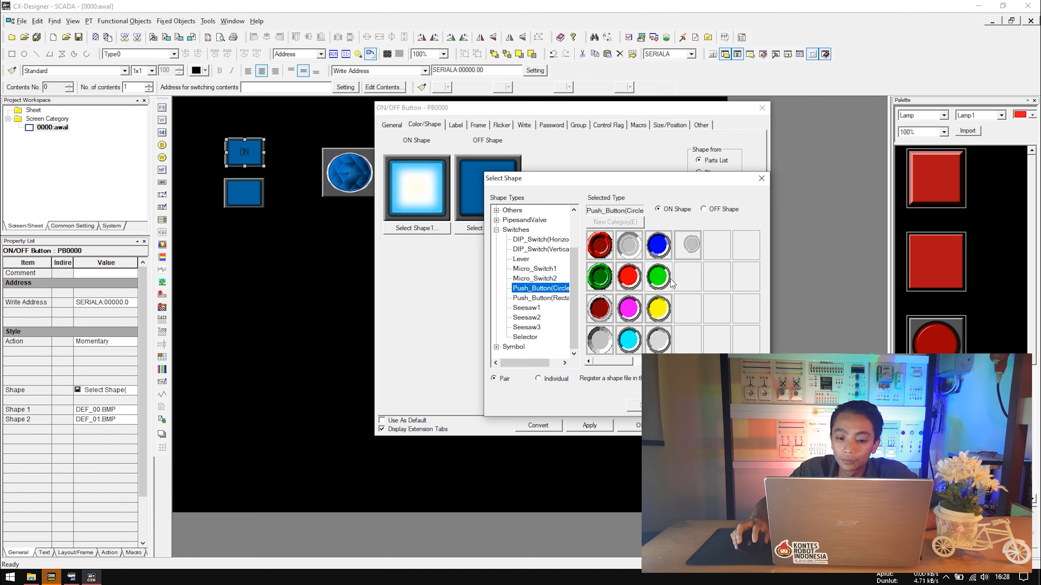
left_click(696, 406)
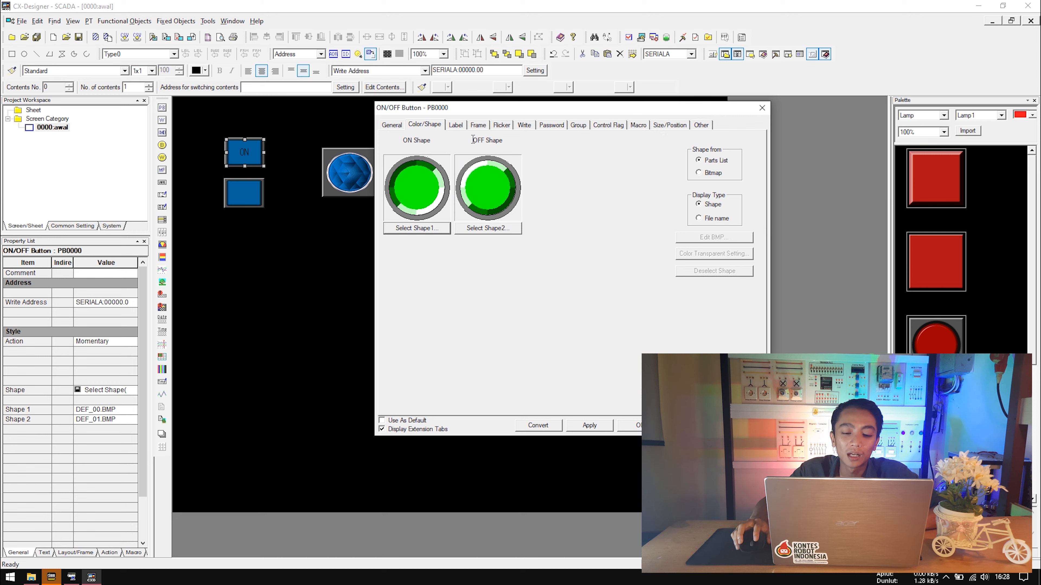
Give the off state a separate dark green shape, apply, and resize the button.
left_click(488, 228)
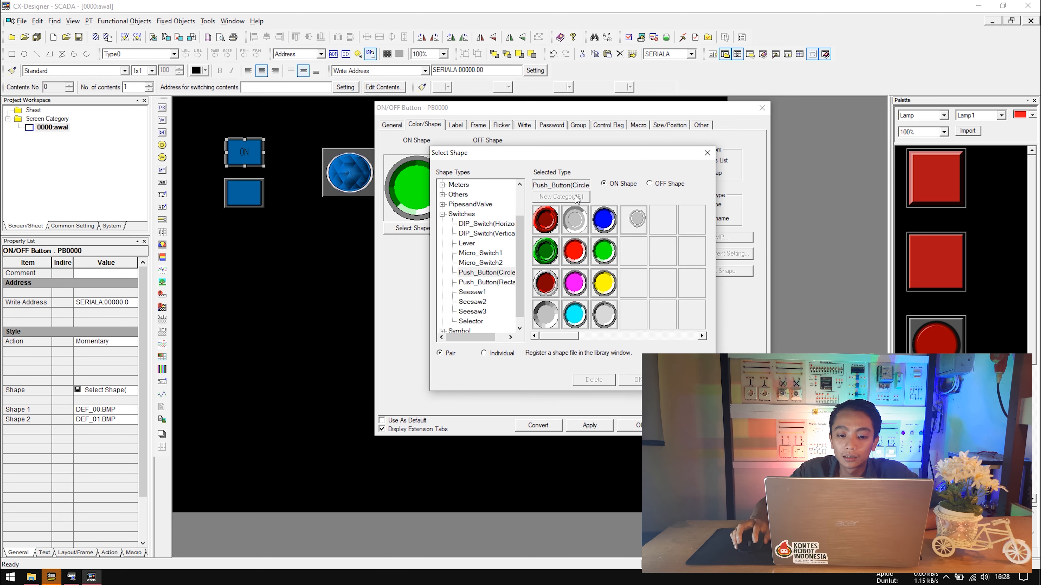
left_click(494, 283)
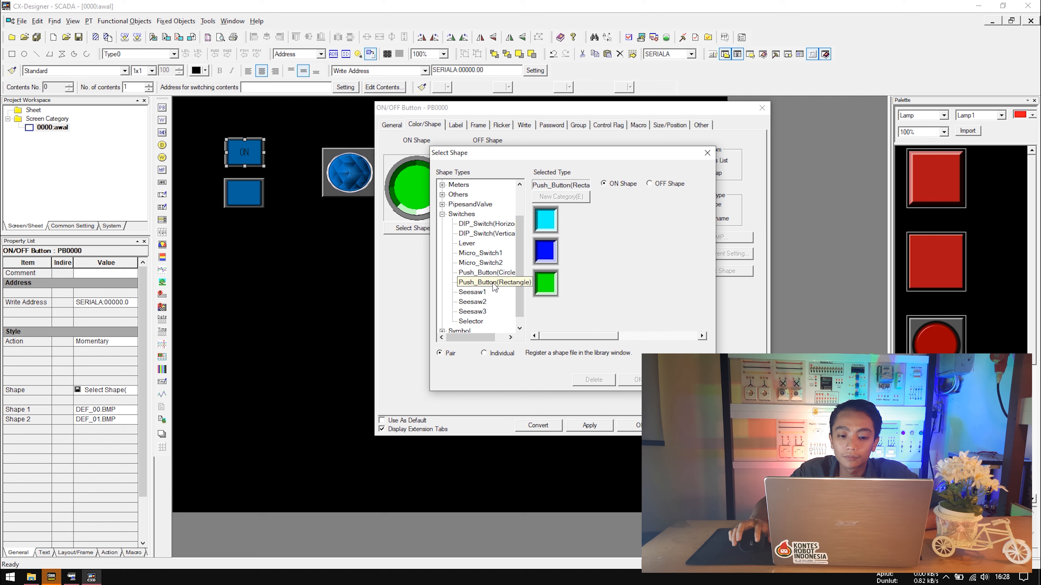
left_click(488, 272)
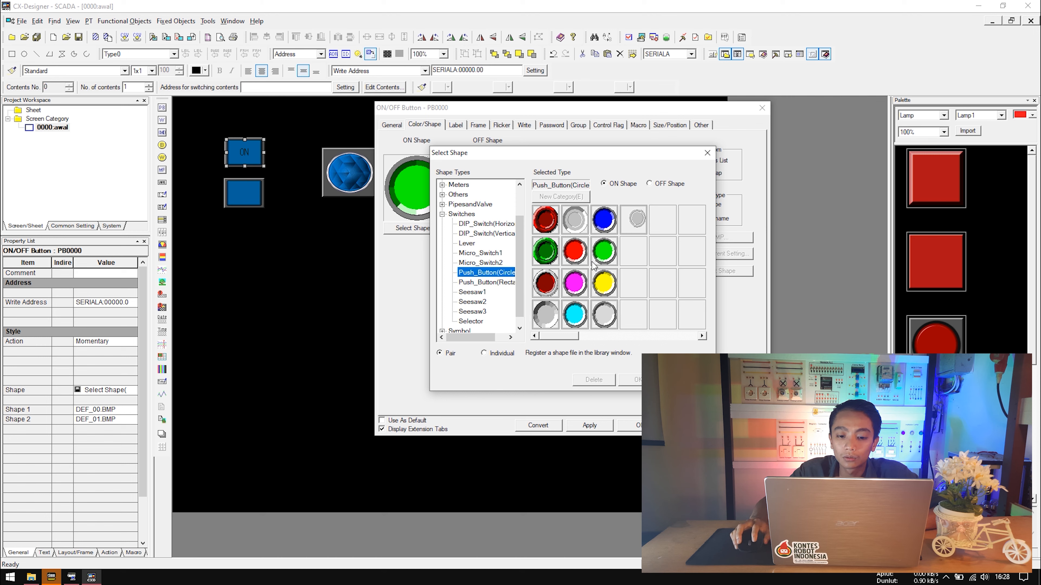
left_click(650, 184)
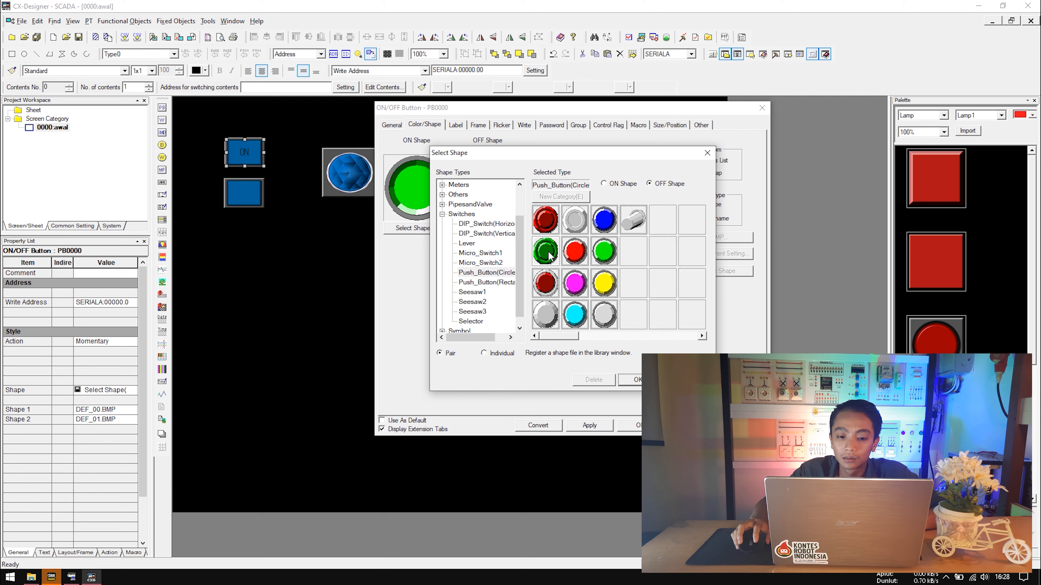
left_click(487, 355)
left_click(630, 380)
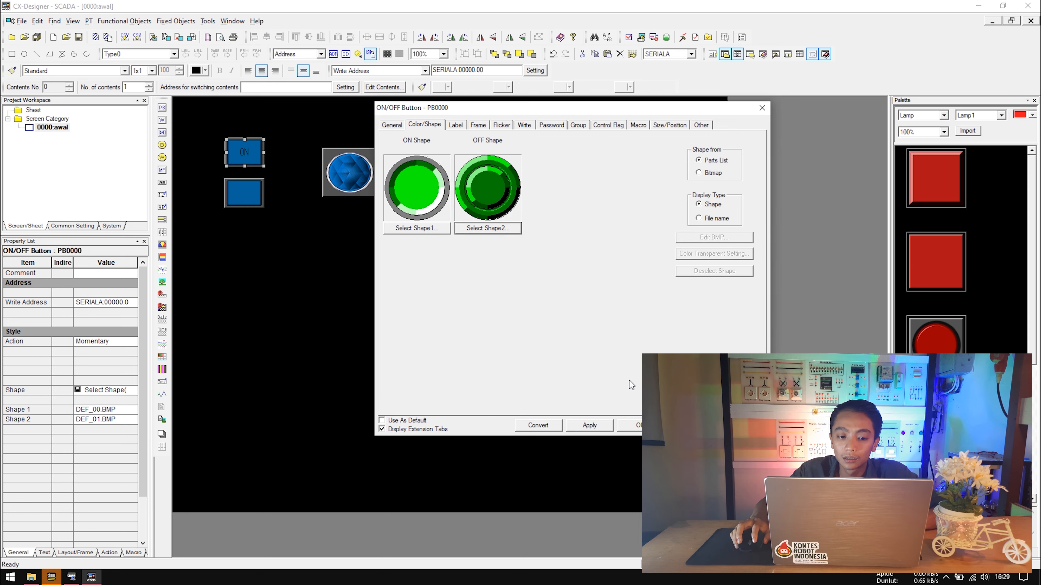
left_click(588, 428)
left_click(638, 425)
left_click_drag(264, 172, 263, 170)
left_click(426, 174)
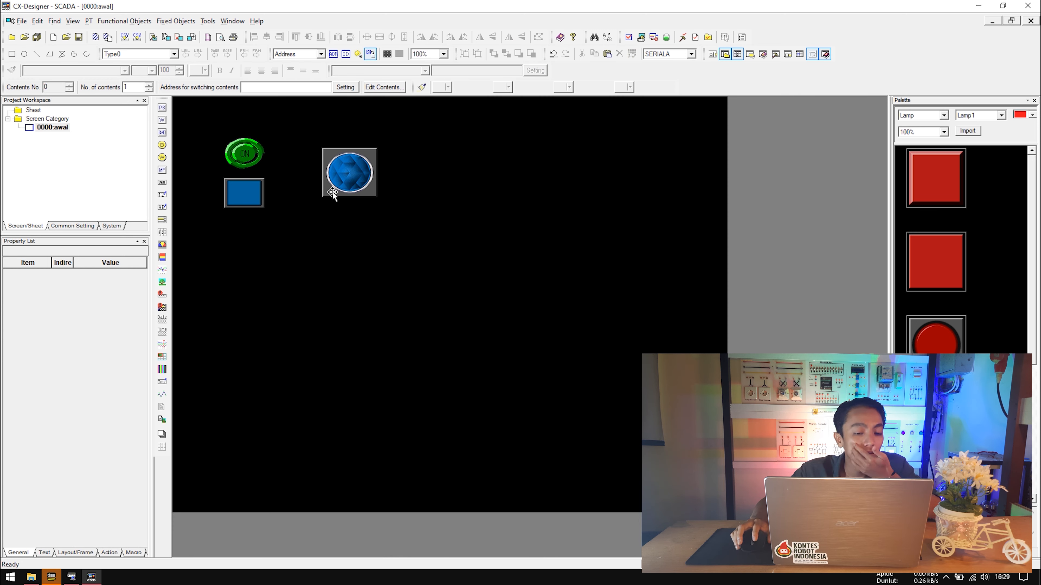
Label the second button PB0001 'OFF' and apply it.
left_click(242, 187)
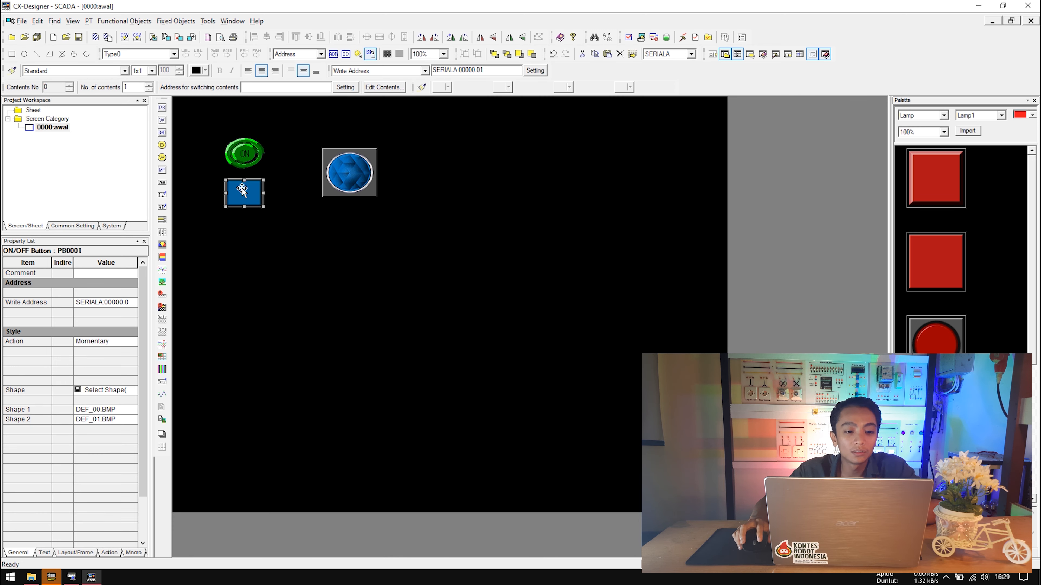
double_click(245, 194)
left_click(405, 141)
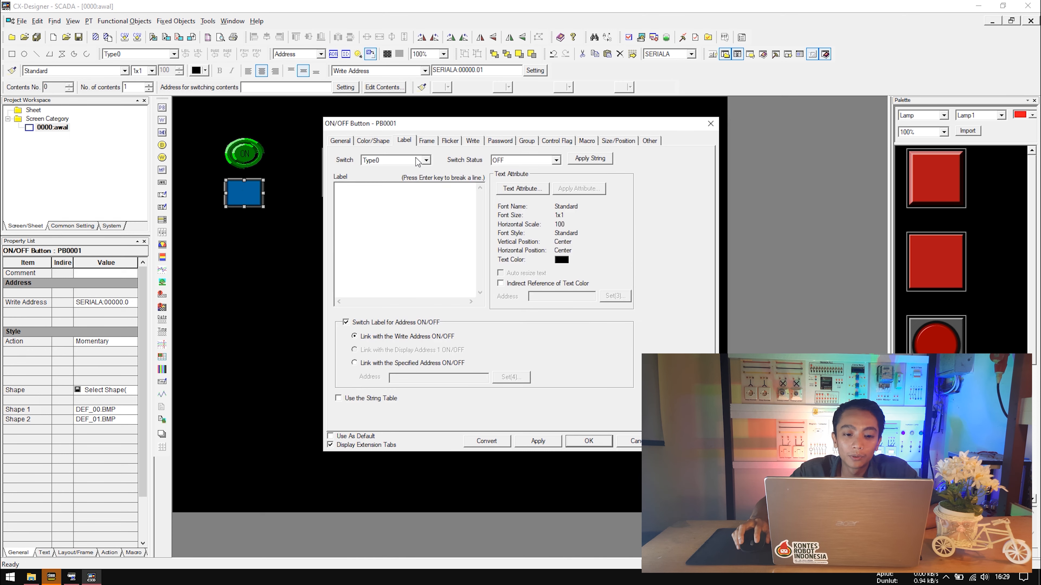
type("OFF")
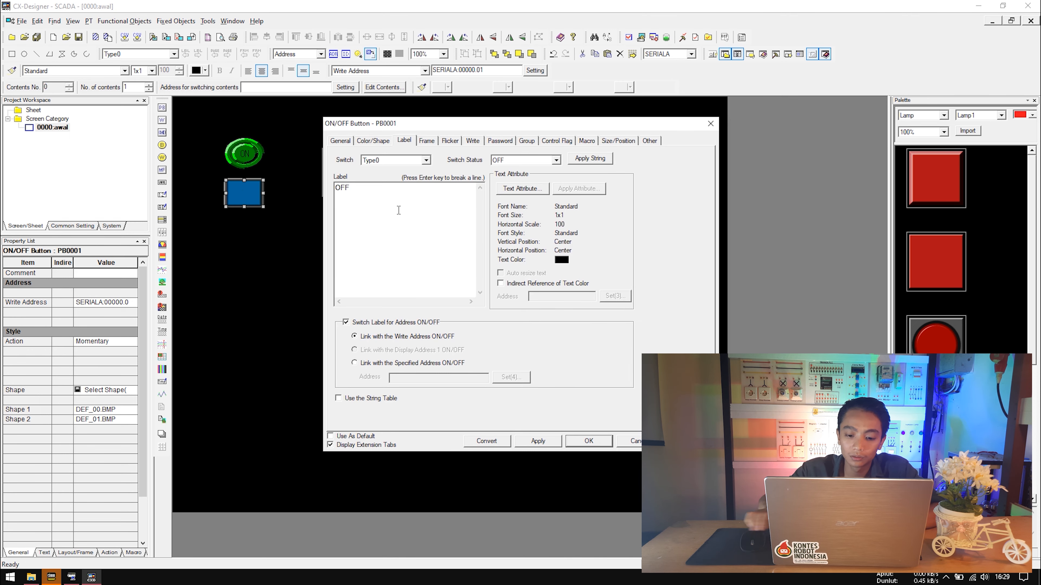
left_click(538, 441)
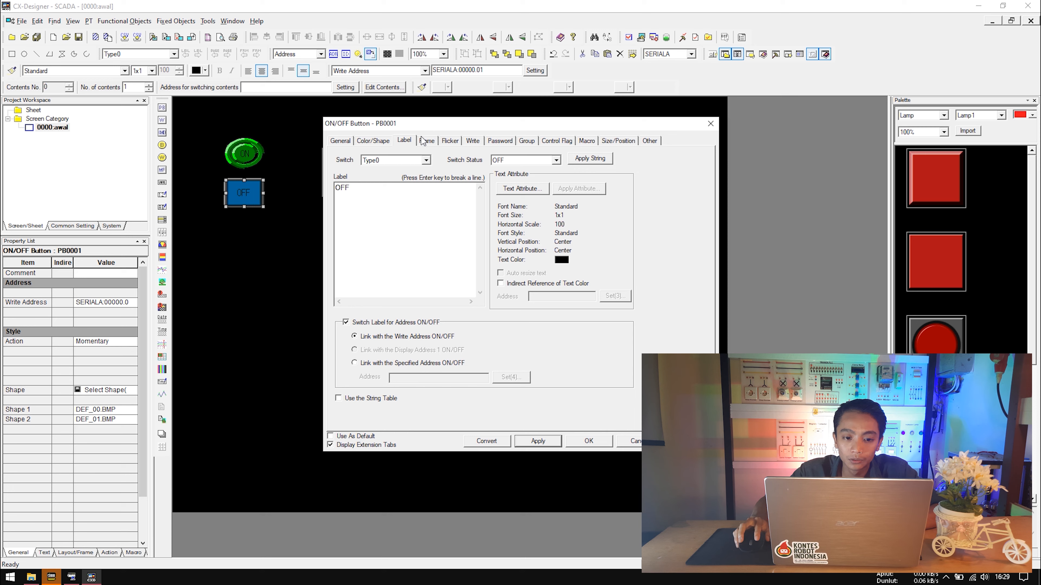
Choose the red round Push_Button(Circle) for the ON shape and dark red for OFF.
left_click(380, 143)
left_click(377, 245)
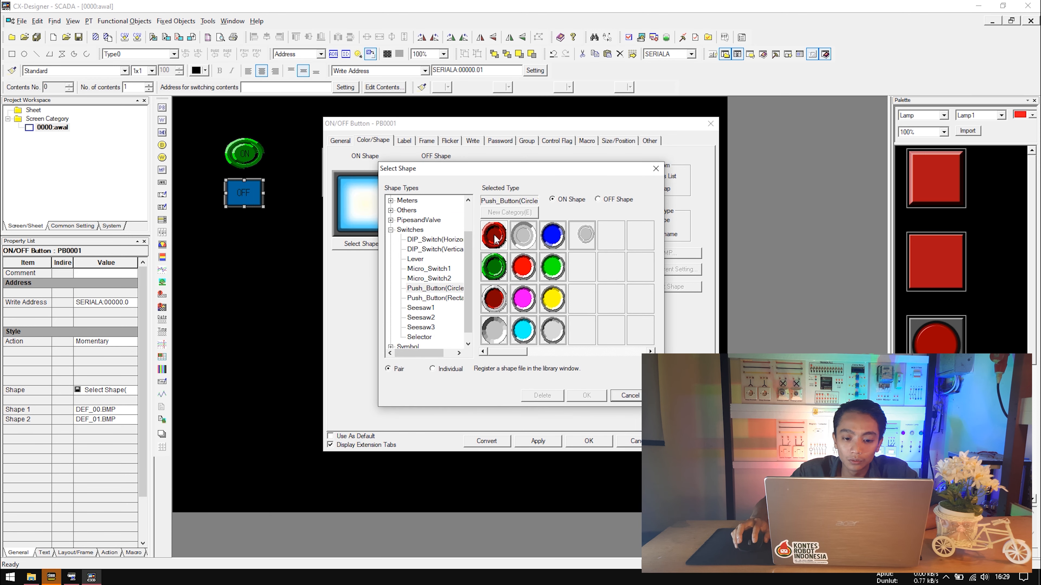
left_click(447, 371)
left_click(598, 199)
left_click(590, 400)
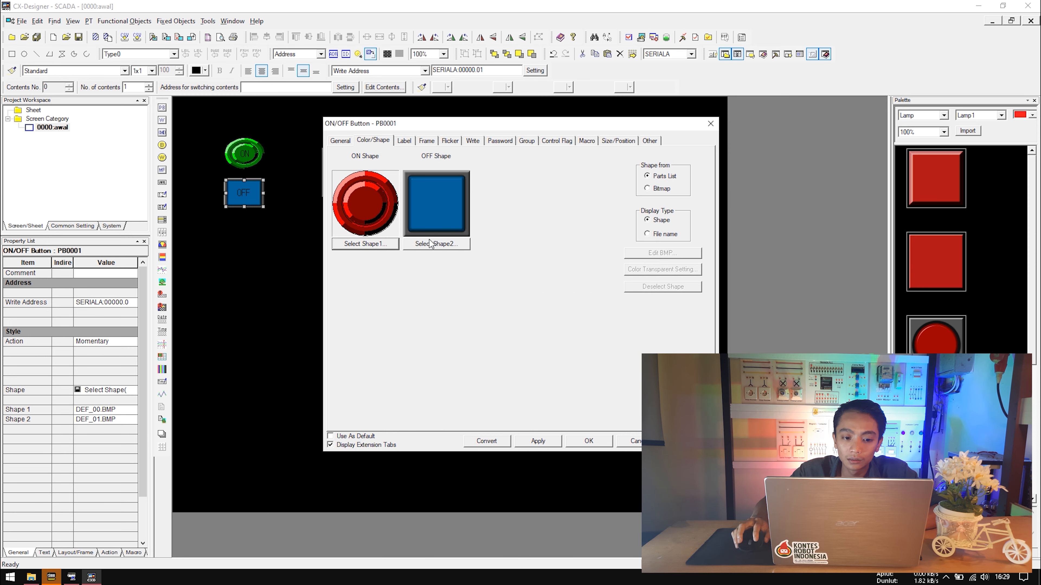
left_click(424, 244)
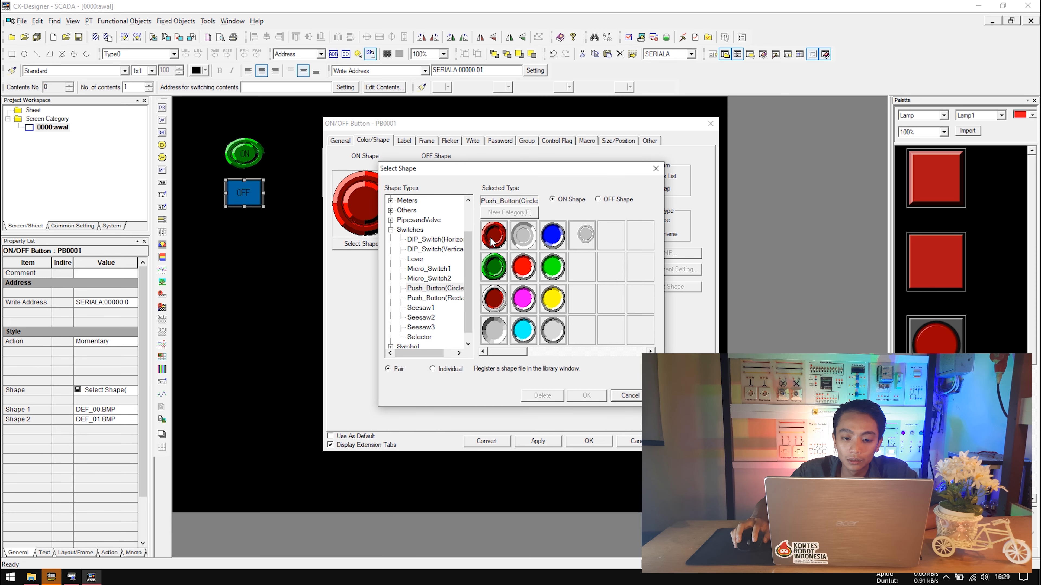
left_click(493, 237)
left_click(443, 371)
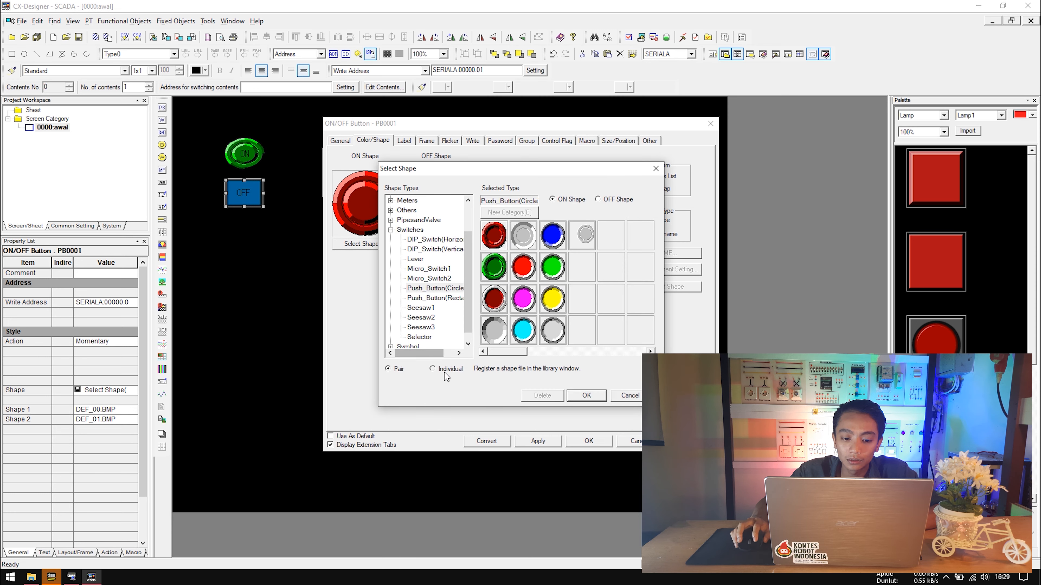
left_click(603, 202)
left_click(581, 397)
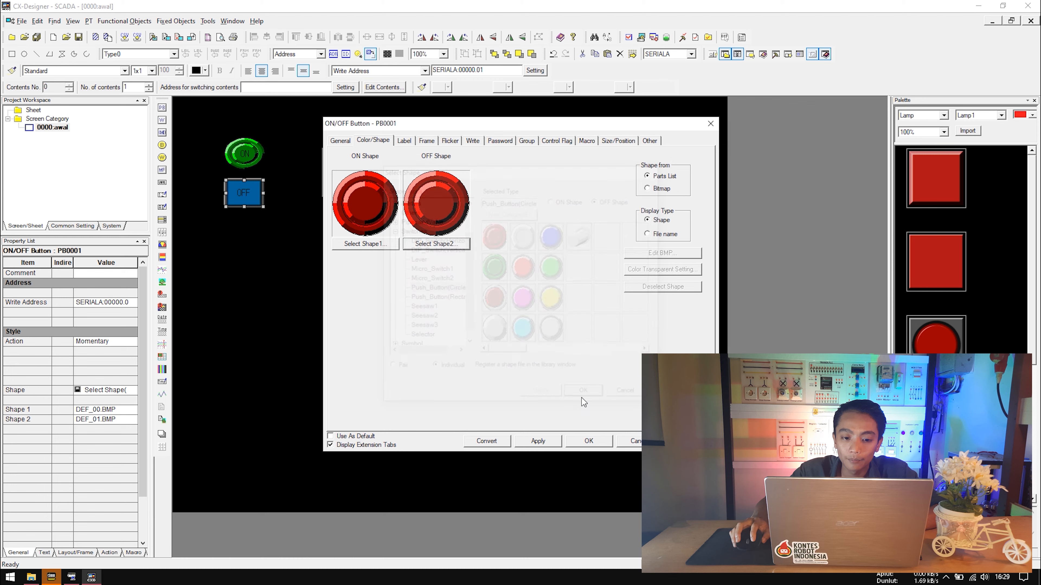
Reconfirm the bright red ON shape and apply the red shapes to the OFF button.
left_click(359, 244)
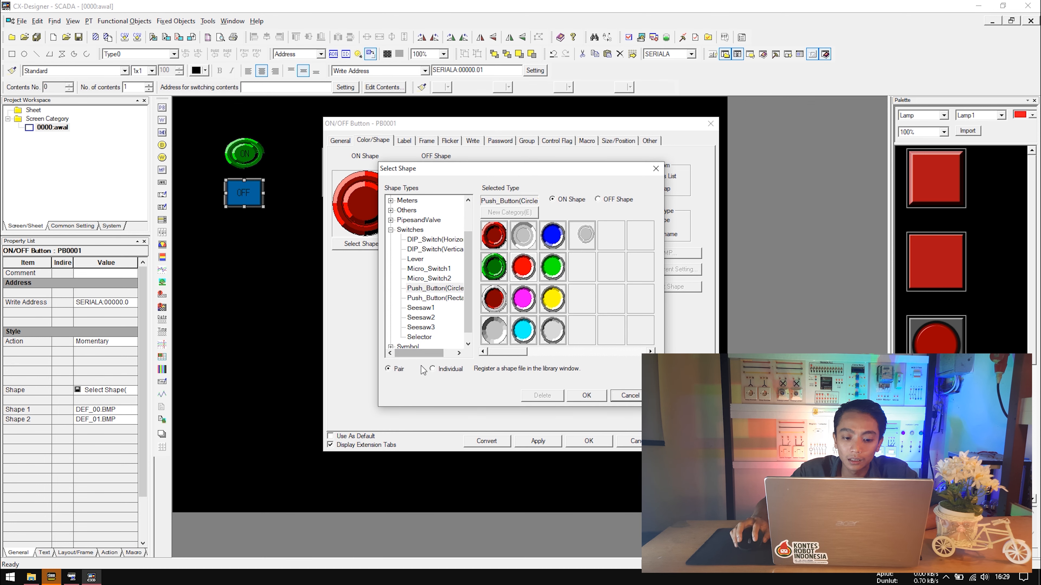
left_click(438, 370)
left_click(577, 395)
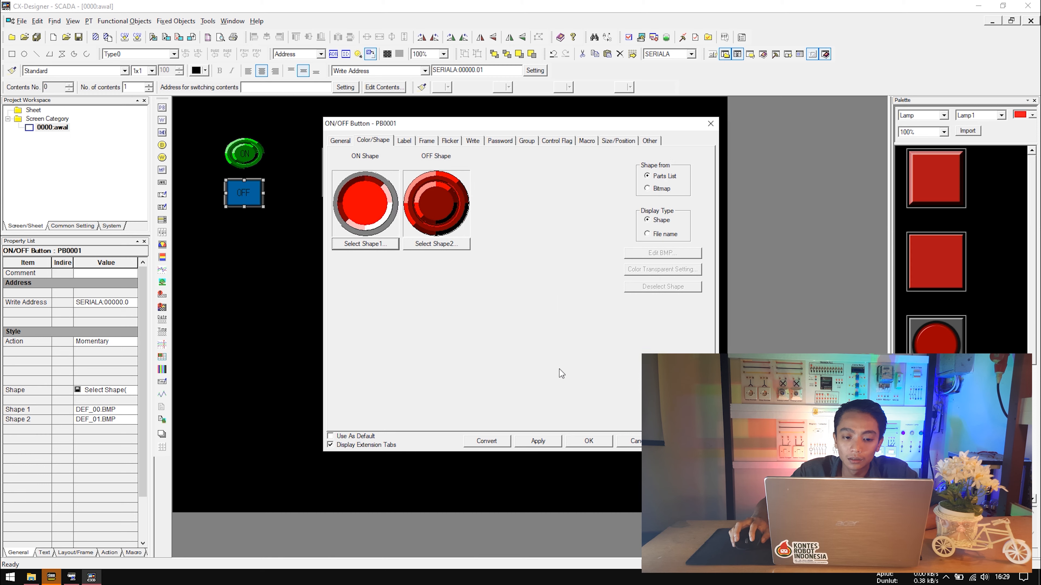
left_click(538, 441)
left_click(586, 440)
Give lamp PL0002 the paired blue Lamps > Circle shape and the label 'LAMP'.
double_click(351, 174)
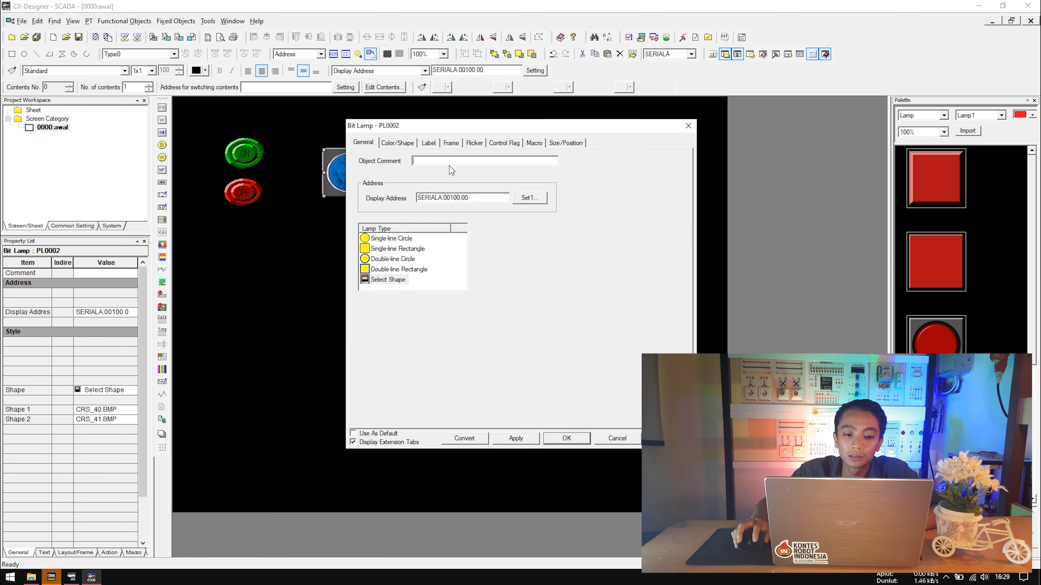
left_click(394, 142)
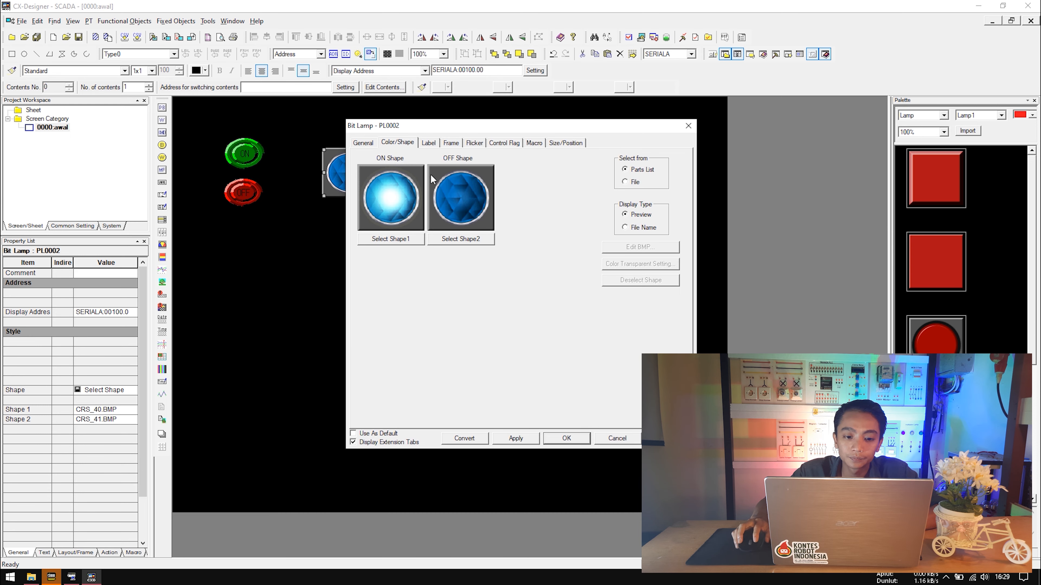
left_click(397, 238)
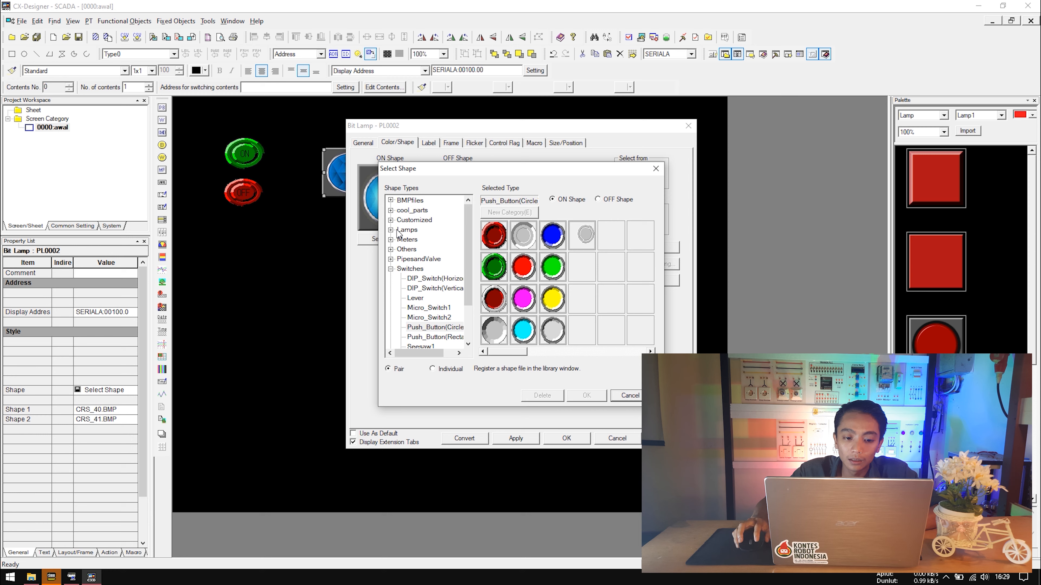
double_click(399, 231)
left_click(418, 249)
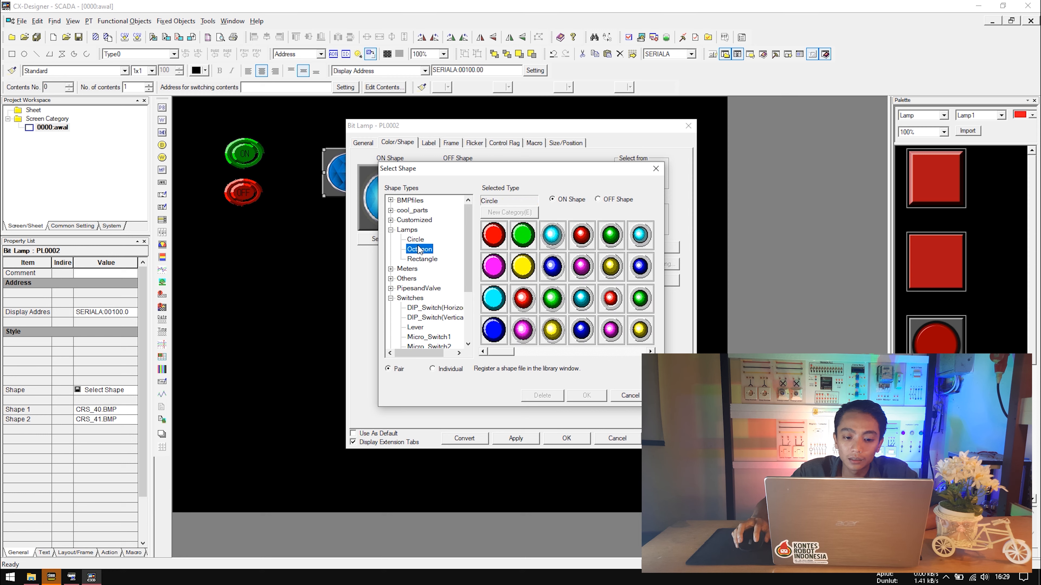
left_click(415, 239)
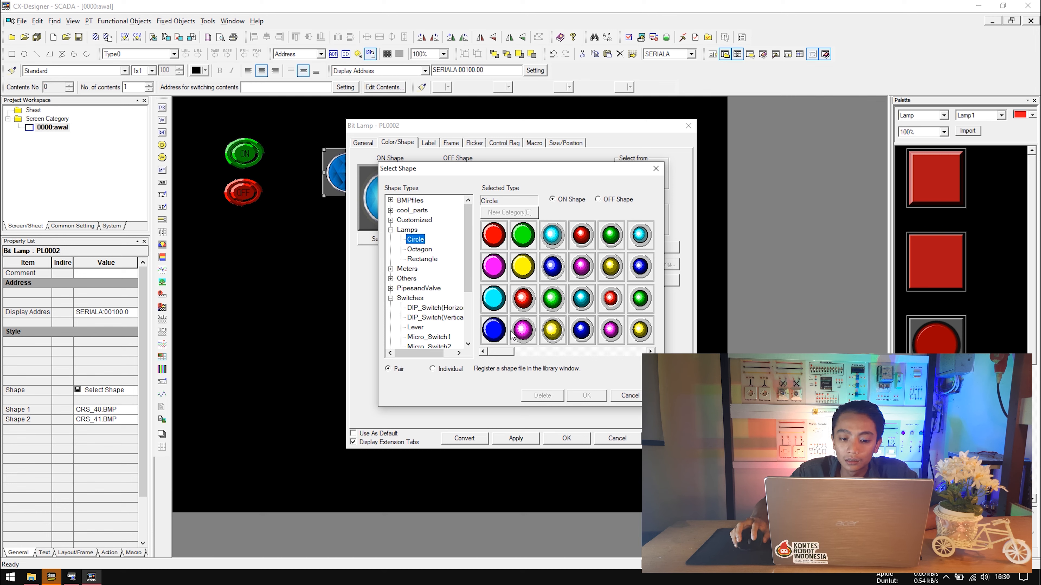
left_click(501, 333)
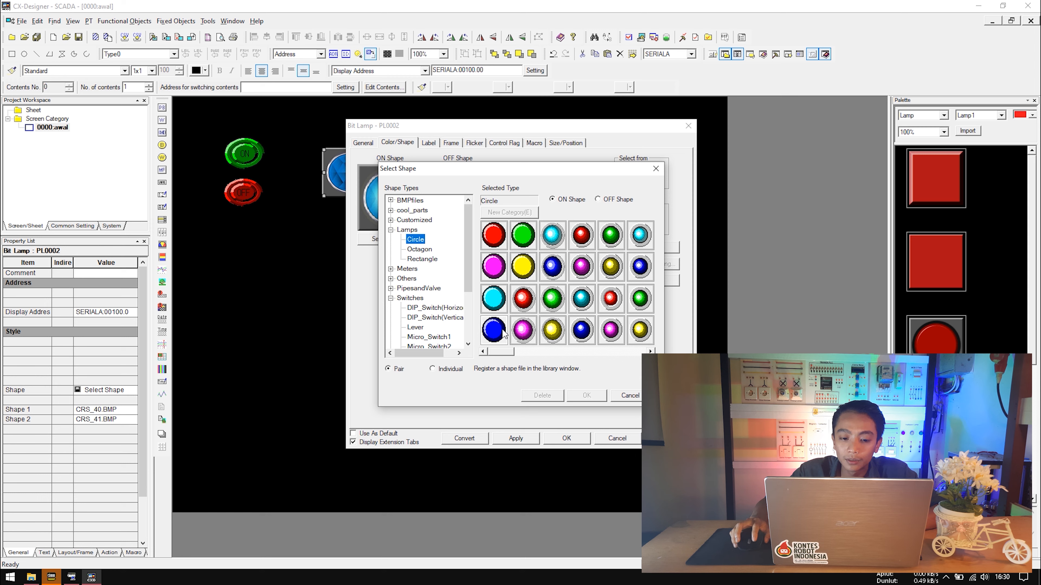
left_click(451, 368)
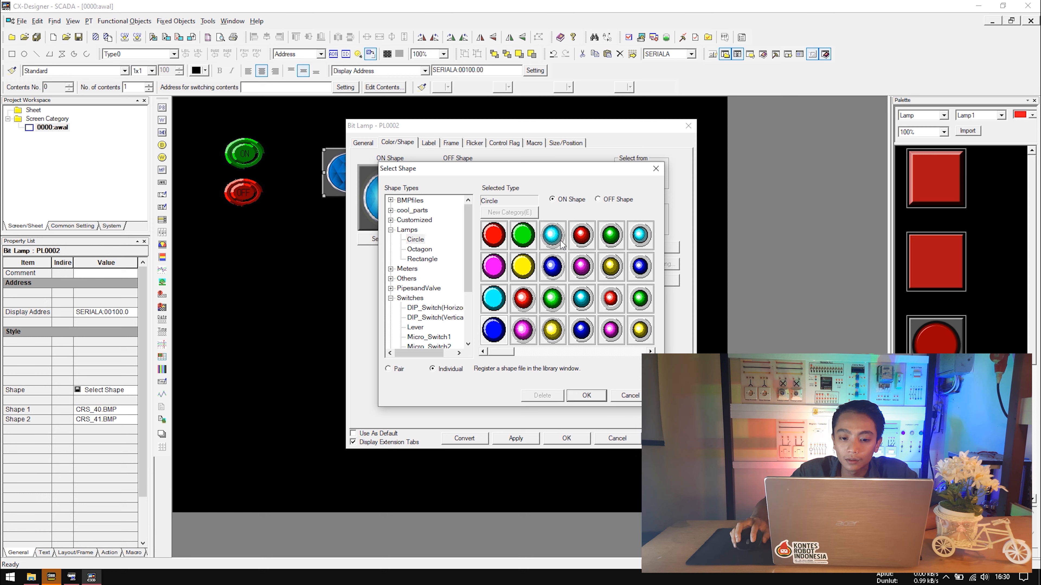
left_click(400, 370)
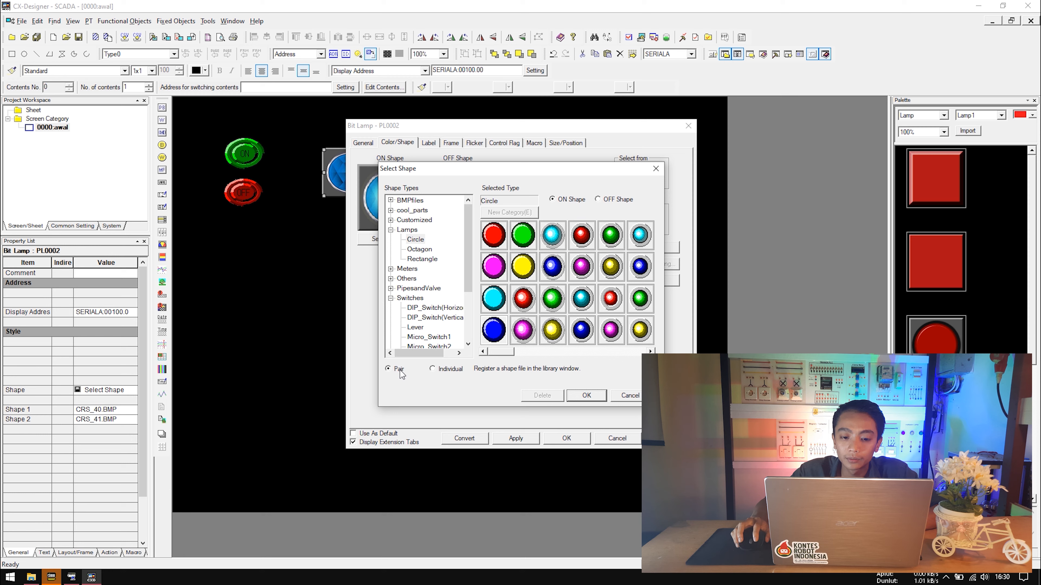
left_click(587, 395)
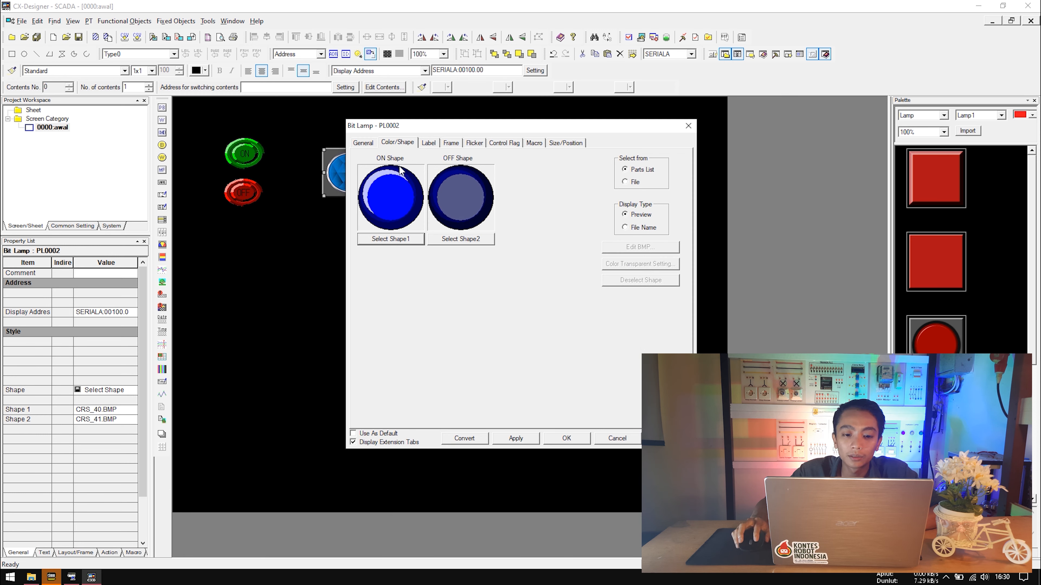
left_click(430, 144)
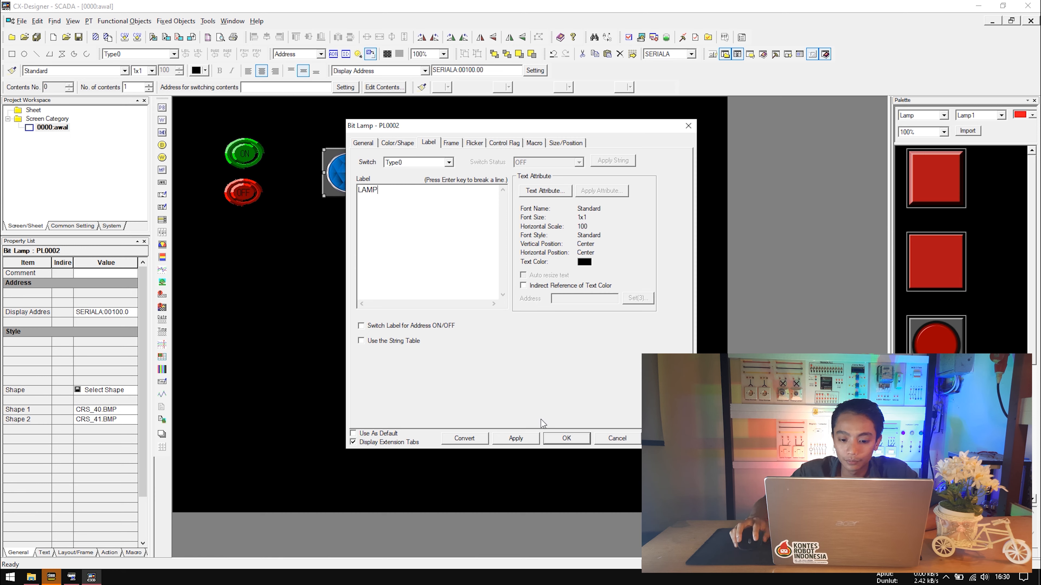
left_click(566, 439)
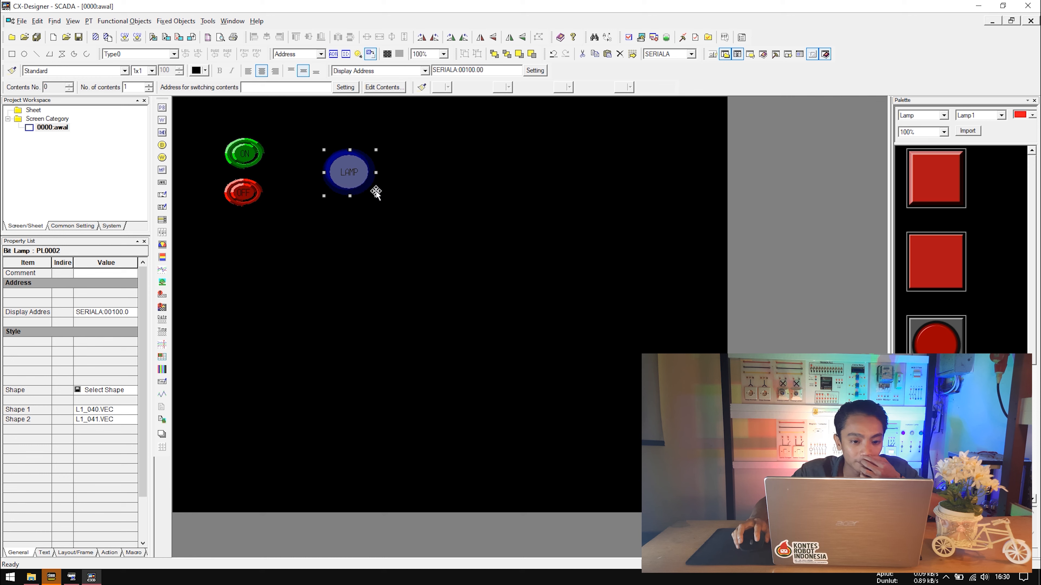
Deselect the lamp and save the CX-Designer project.
left_click(406, 196)
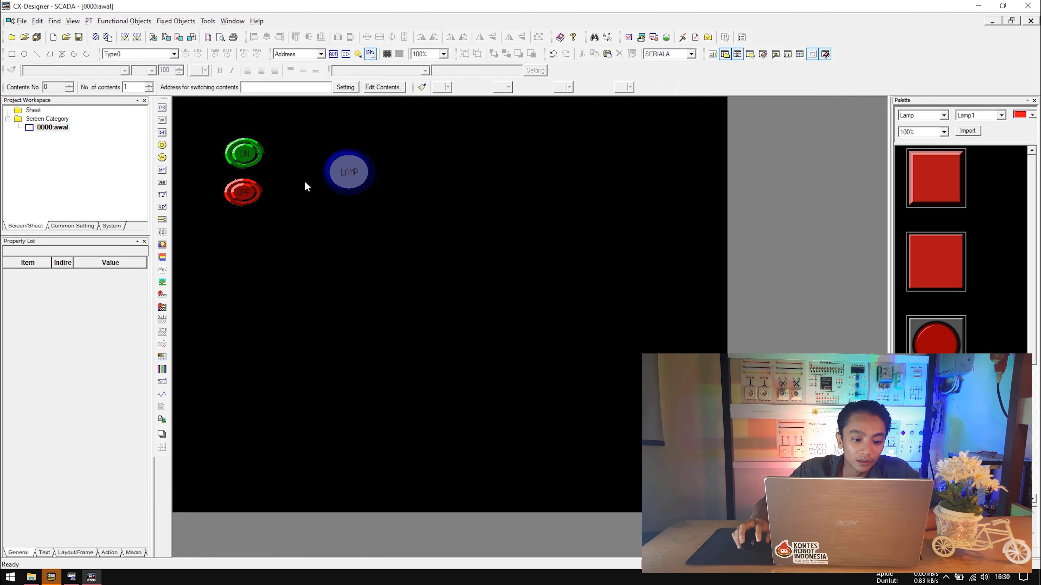
left_click(326, 193)
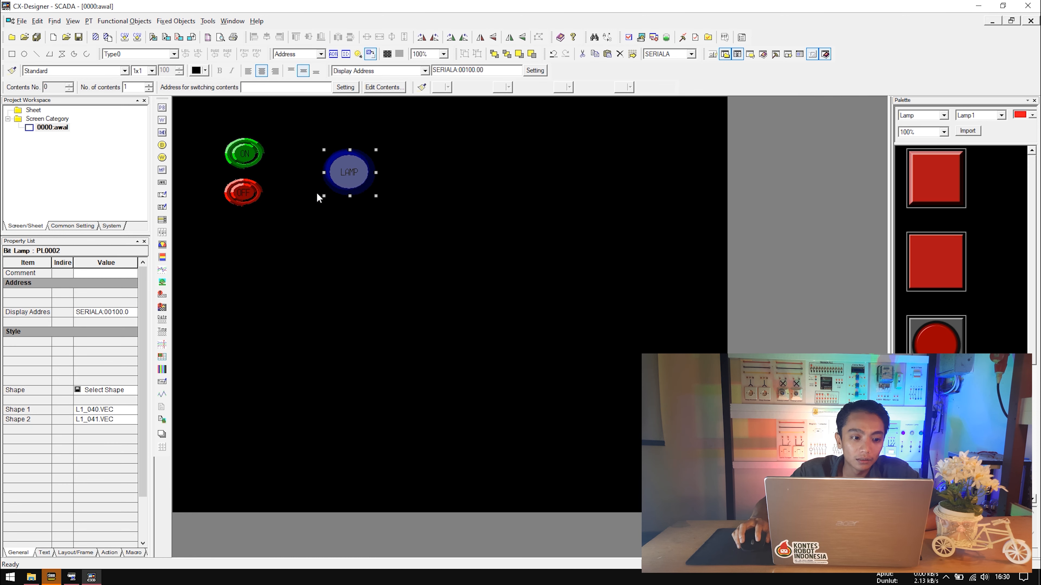
left_click(386, 248)
key("ctrl+s")
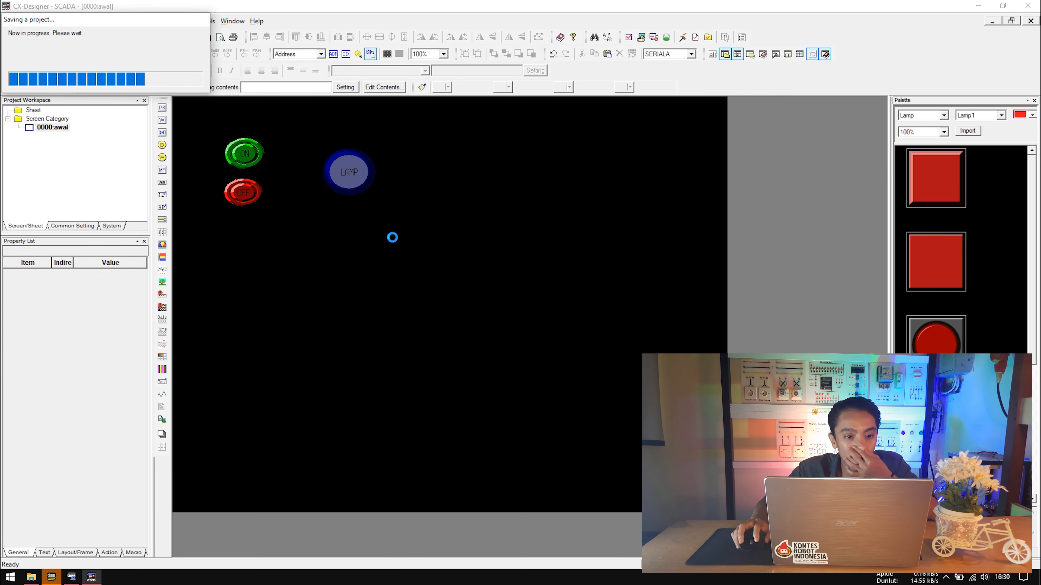
Start the integrated simulation with CX-Simulator and arrange the test-mode windows.
left_click(628, 38)
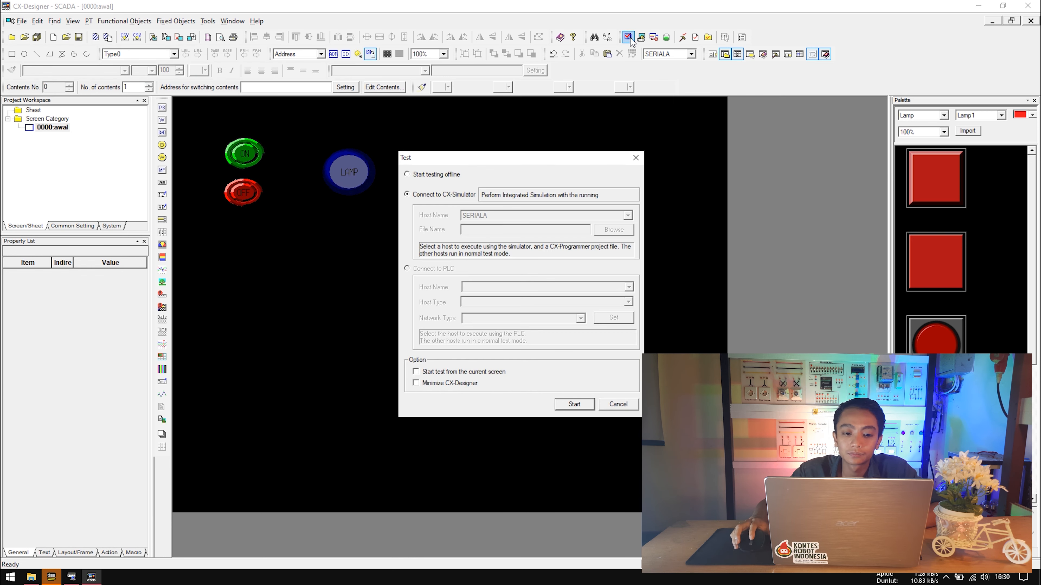
left_click(570, 407)
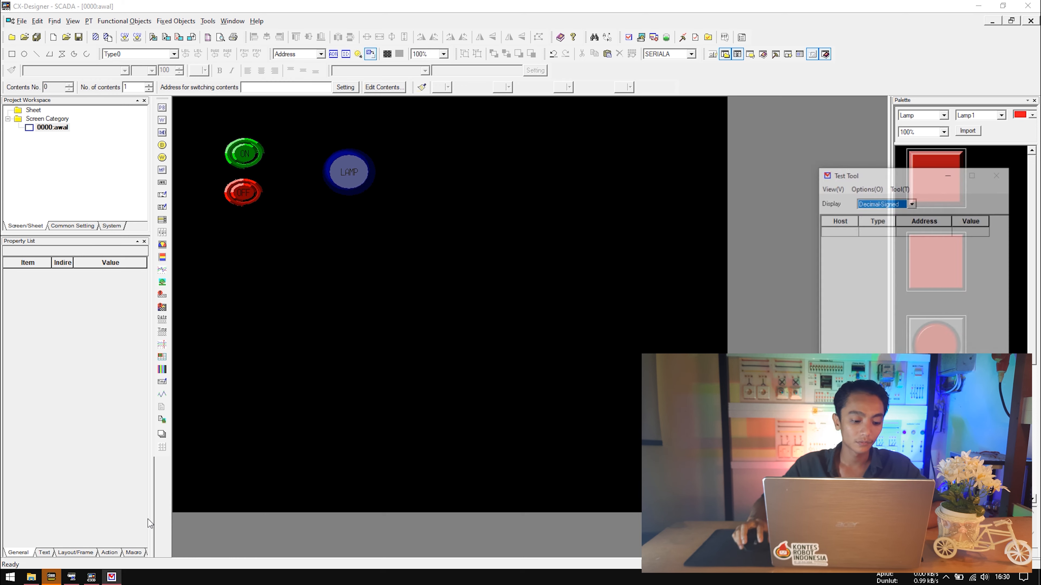
left_click_drag(582, 193, 696, 105)
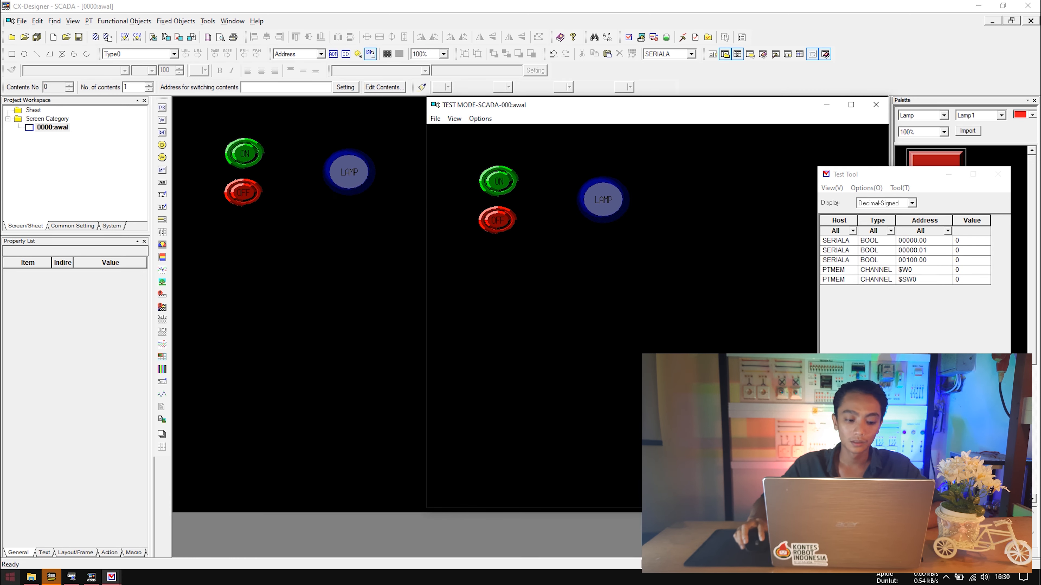
left_click(51, 578)
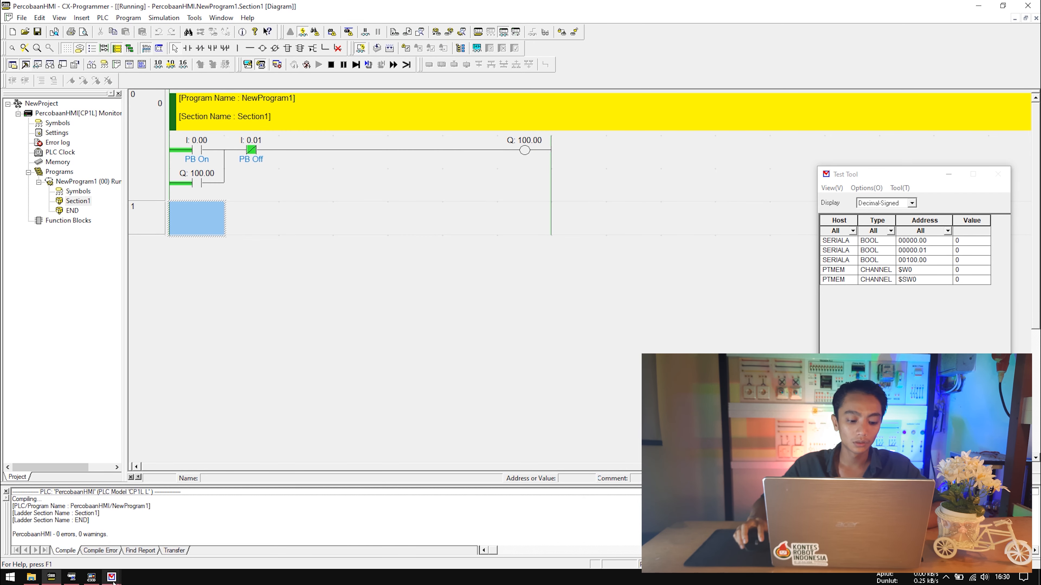
Toggle the HMI ON and OFF buttons twice, lighting and clearing the blue lamp and Q:100.00.
mouse_move(111, 577)
left_click(140, 545)
left_click_drag(556, 107, 457, 212)
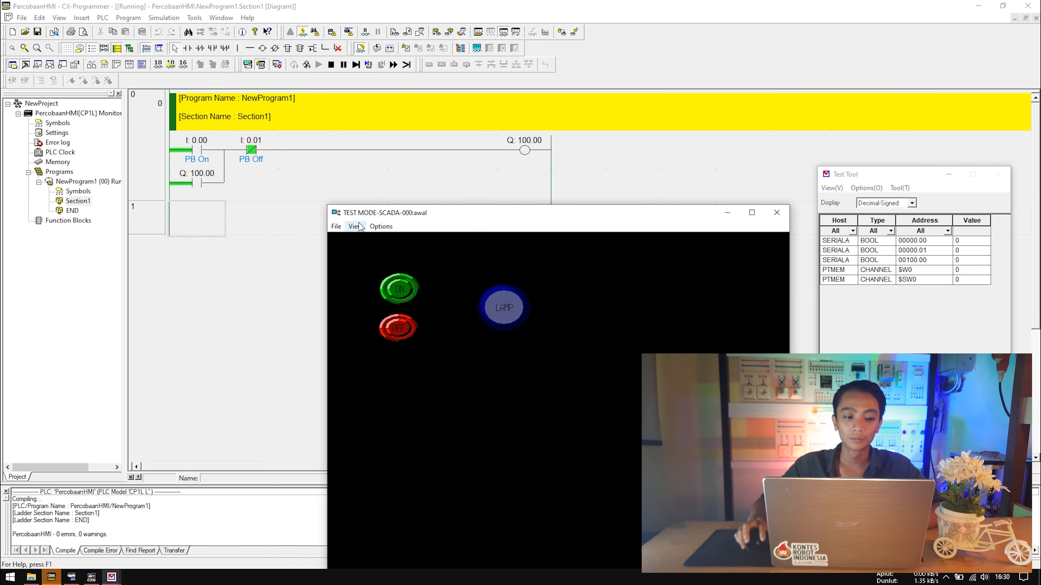
left_click(397, 290)
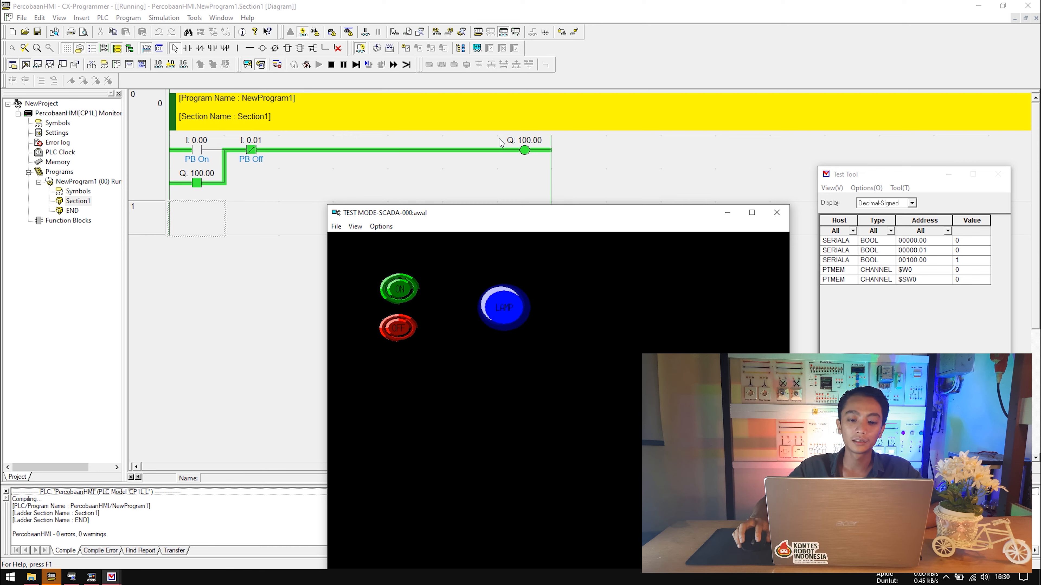
left_click(396, 333)
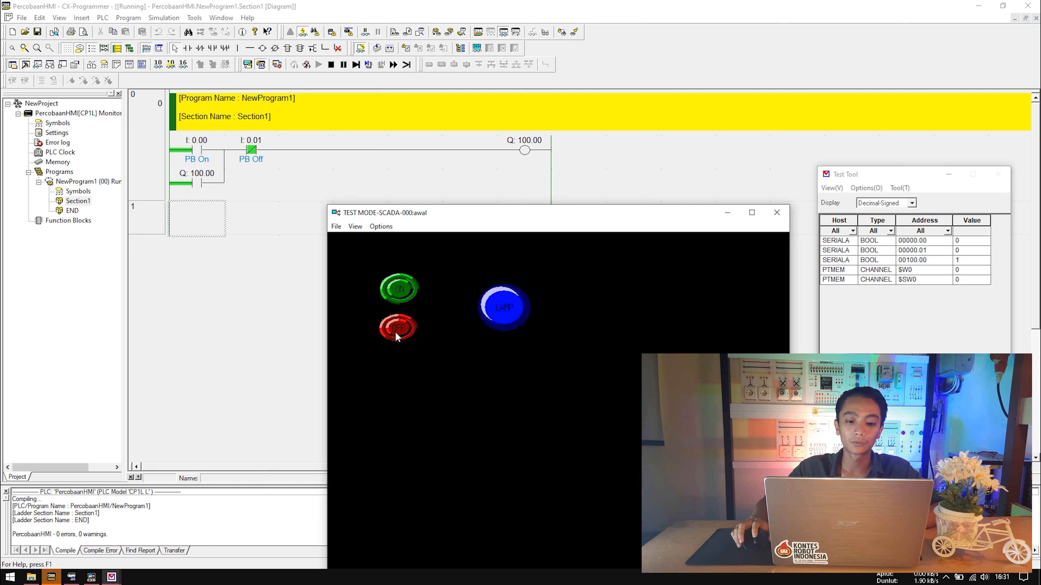
left_click(398, 288)
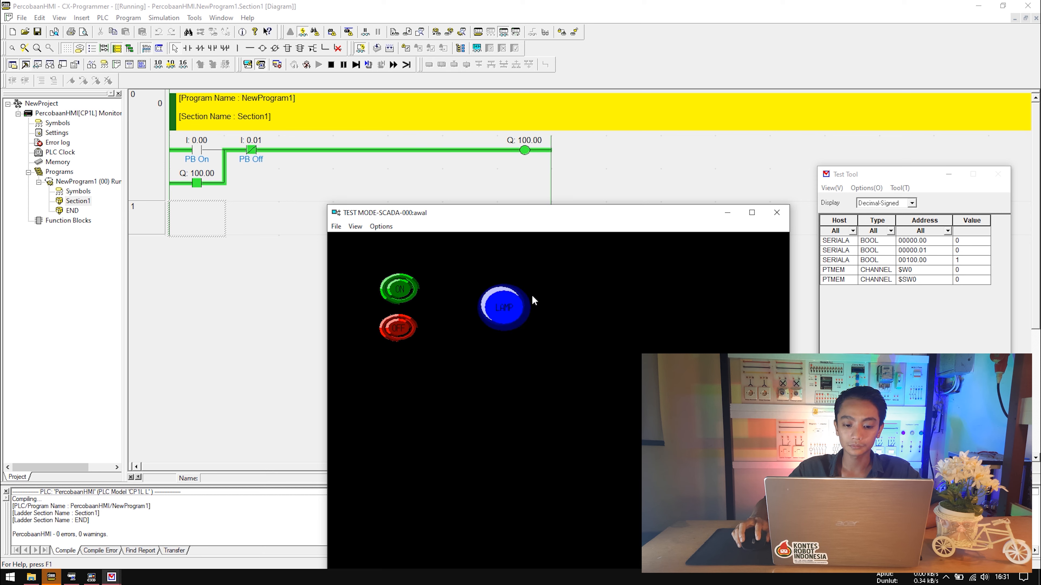
left_click(398, 331)
Reposition the test-mode window to view the ladder rung, then close it.
left_click_drag(567, 220, 538, 98)
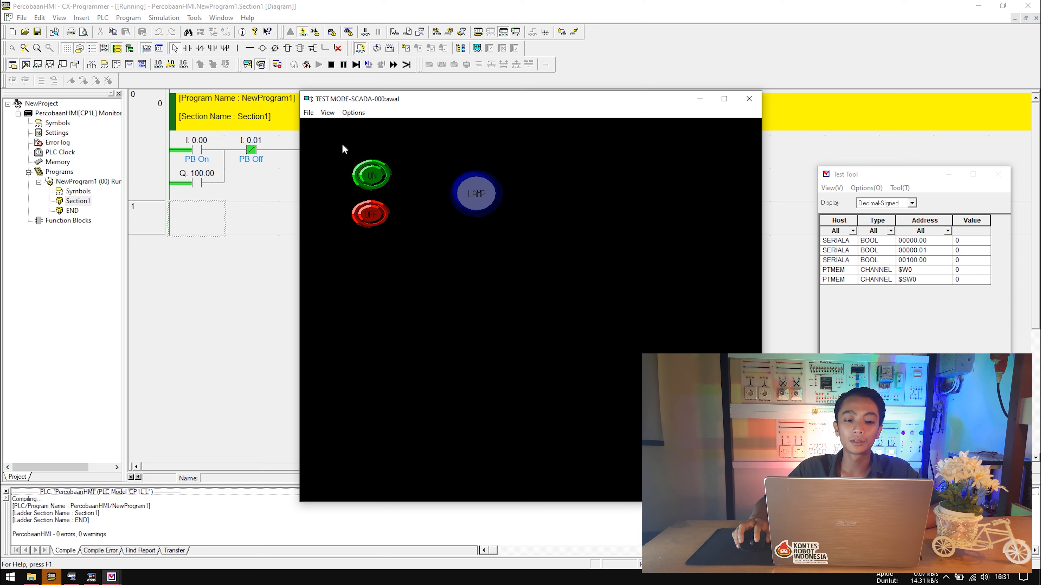
left_click_drag(473, 99, 438, 186)
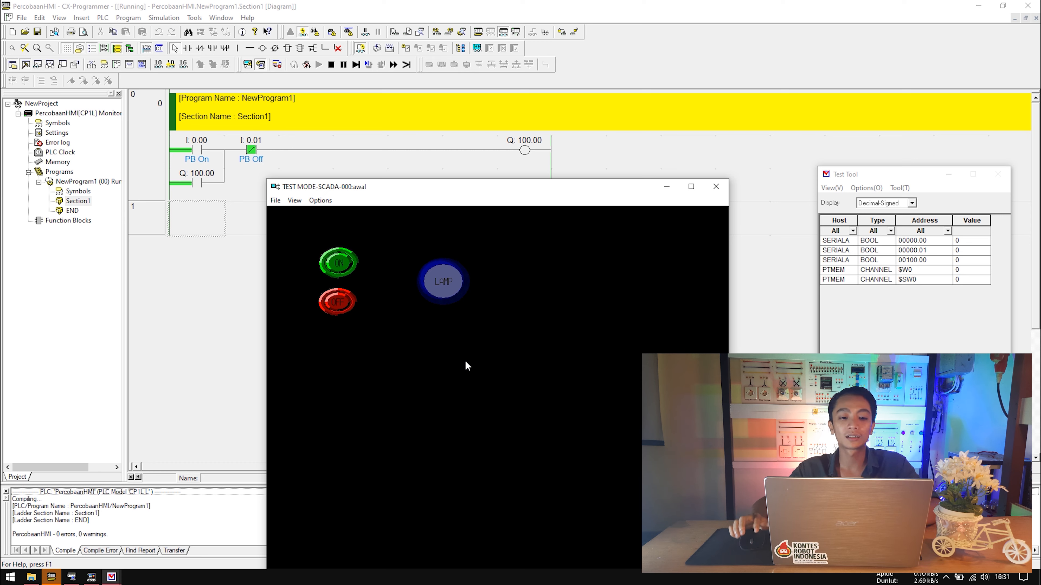
left_click_drag(371, 191, 376, 192)
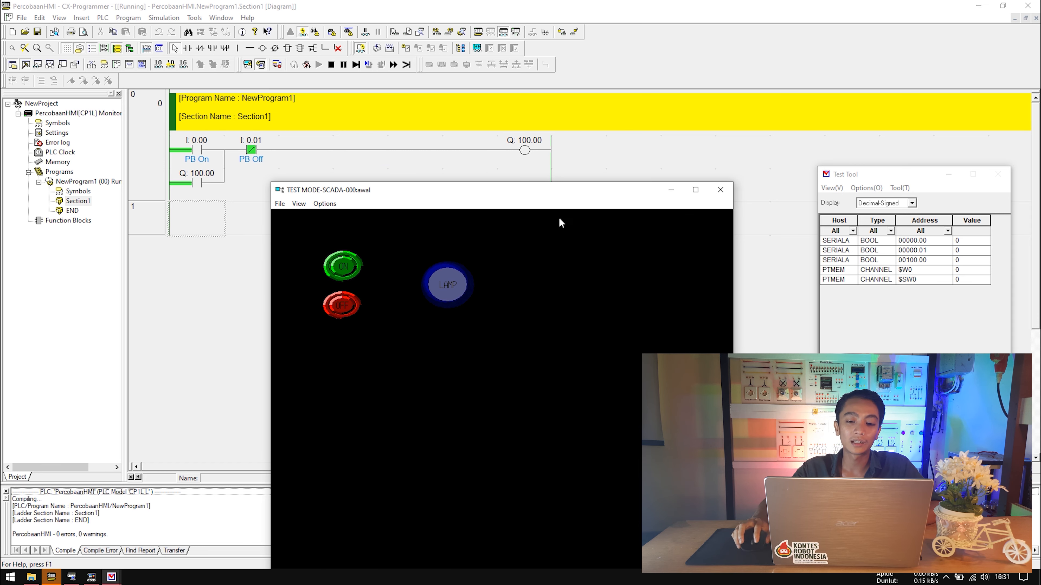
left_click_drag(610, 193, 604, 185)
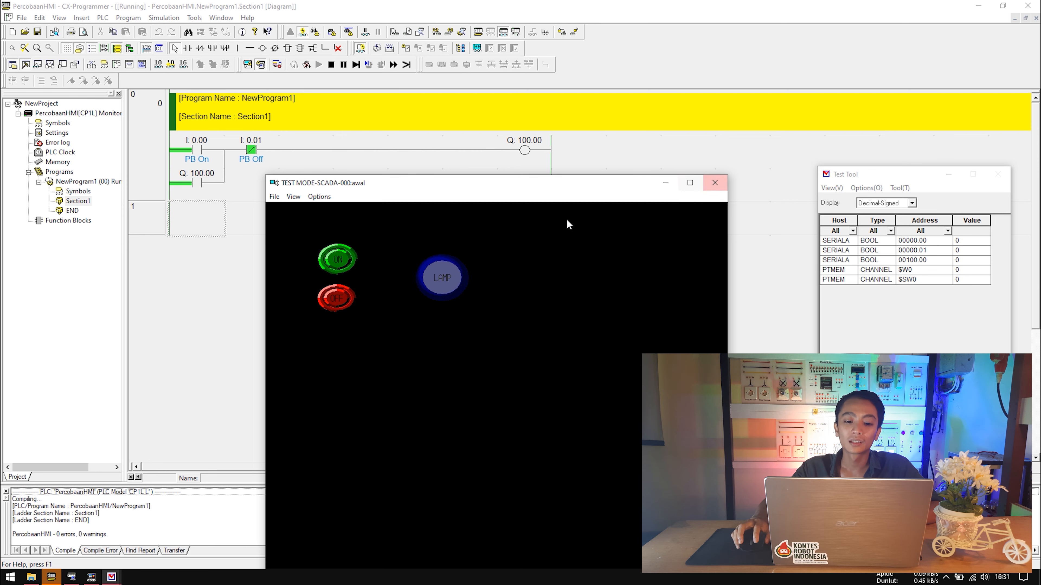
left_click(715, 184)
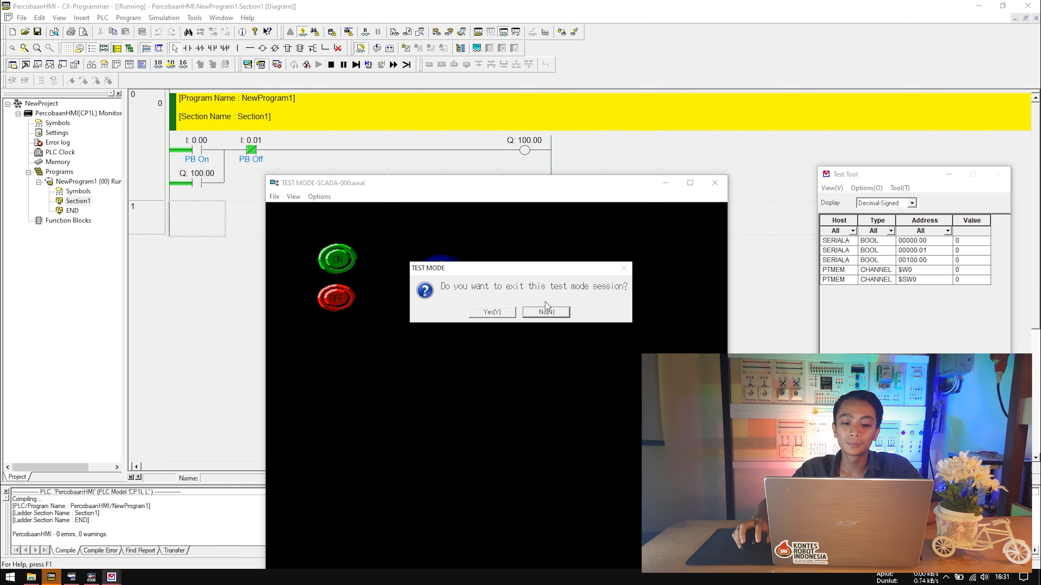
Confirm exiting test mode and bring CX-Designer back to the front.
left_click(496, 313)
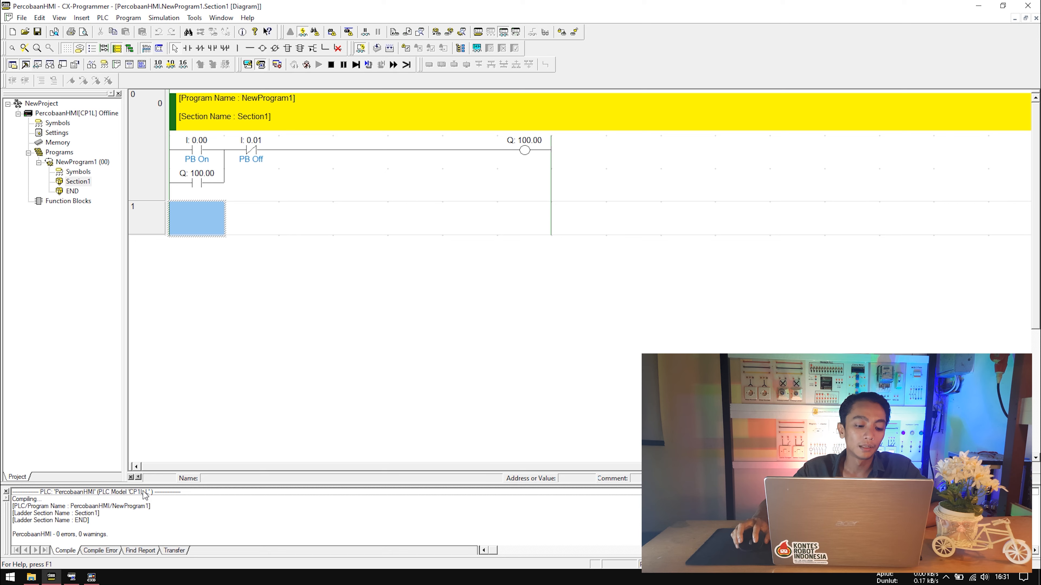
left_click(91, 578)
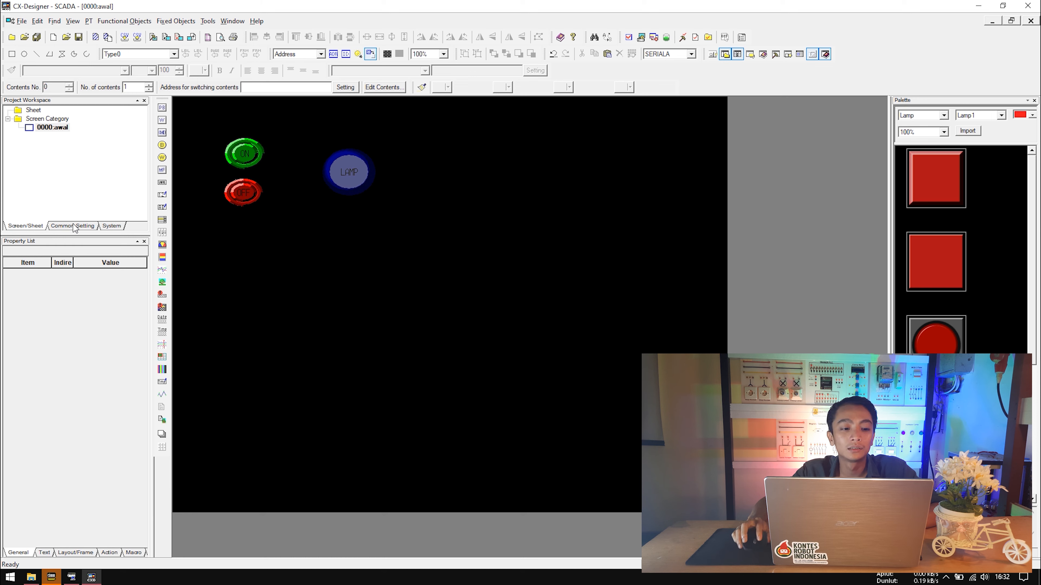
Inspect the LAMP bit lamp on SERIALA:00100.00, then switch to CX-Programmer.
left_click(349, 176)
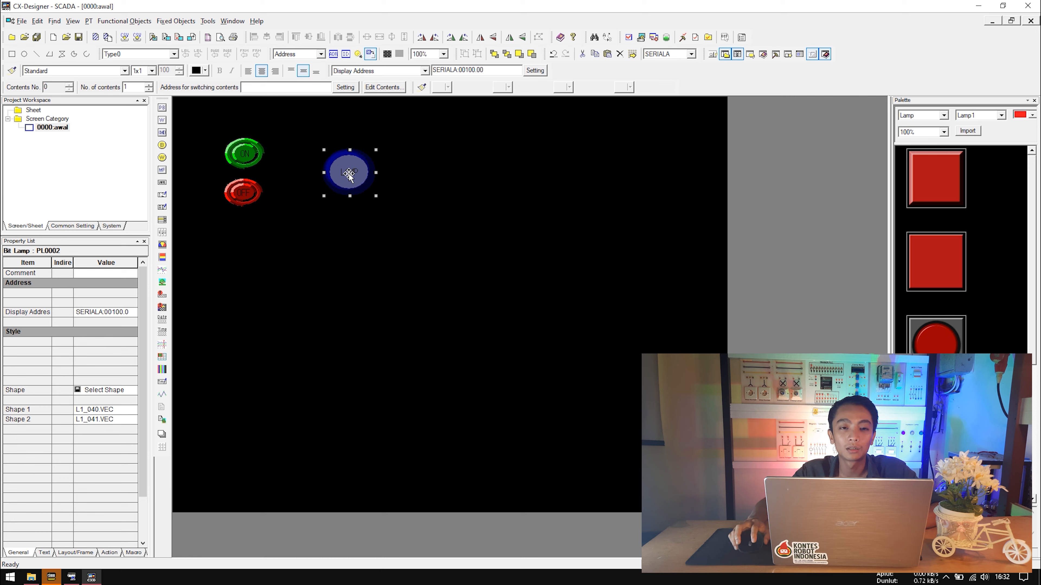
left_click(404, 160)
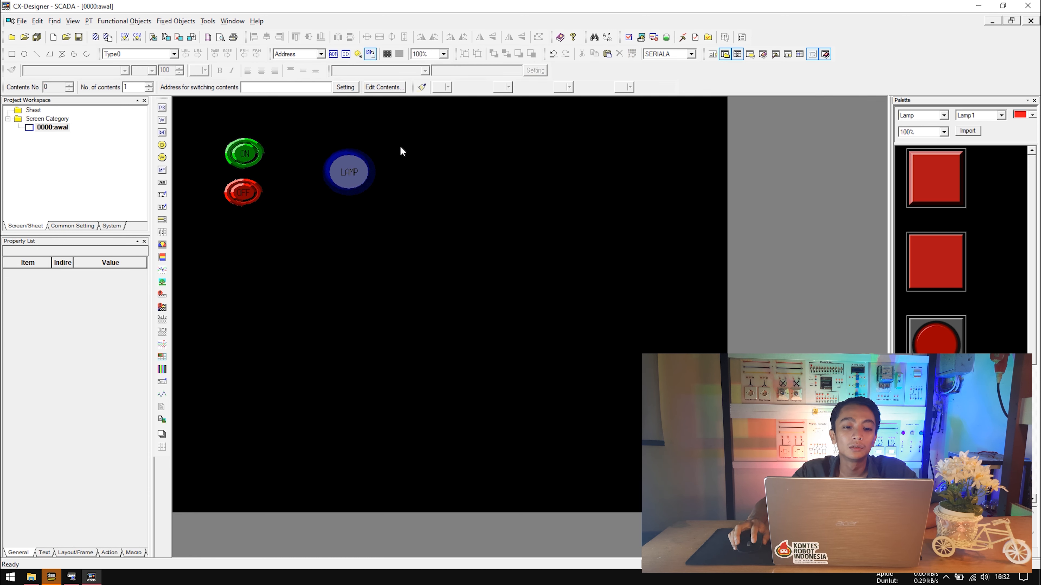
left_click(354, 160)
left_click(406, 168)
left_click(359, 171)
left_click(404, 205)
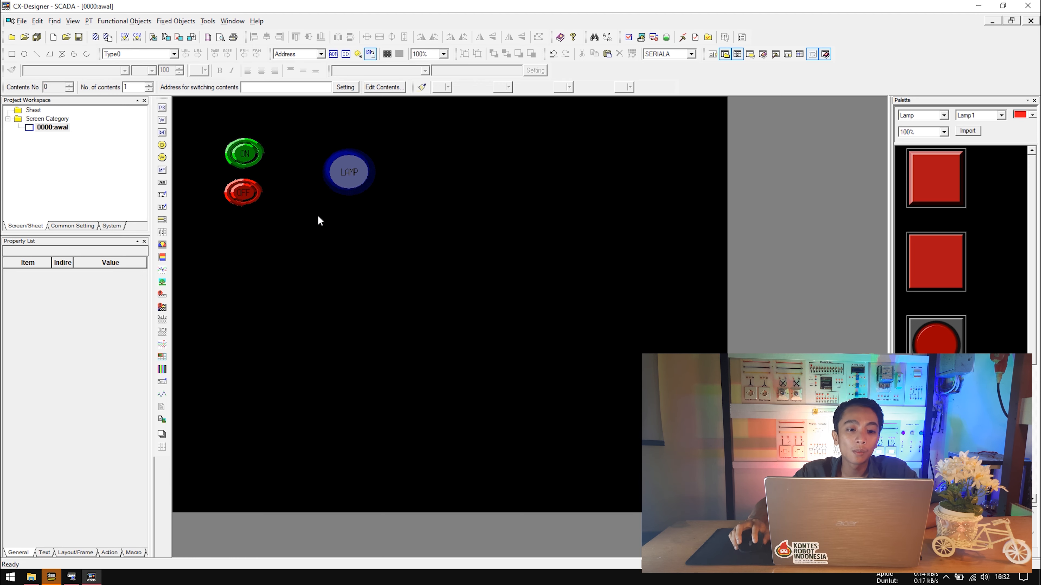
key("alt+Tab")
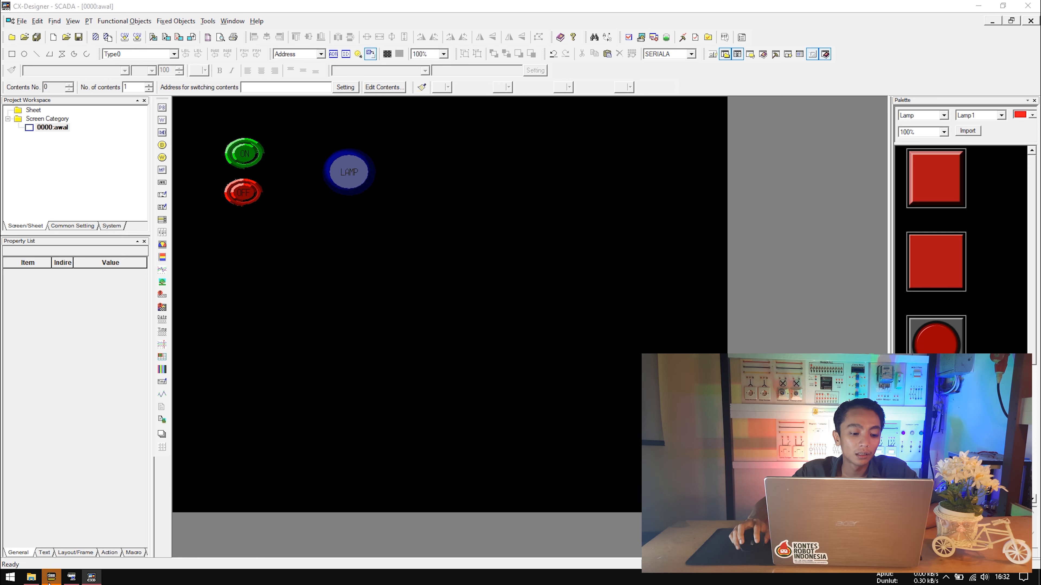
Extend the Q:100.00 branch with a TIM 0000 timer set to #20.
left_click(283, 208)
left_click(255, 196)
left_click(253, 214)
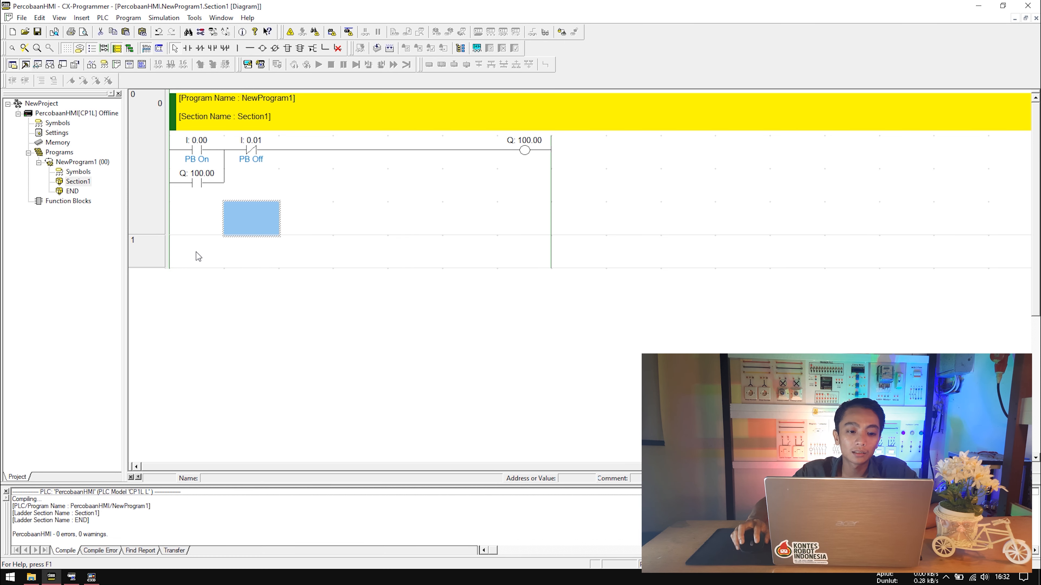
left_click(196, 252)
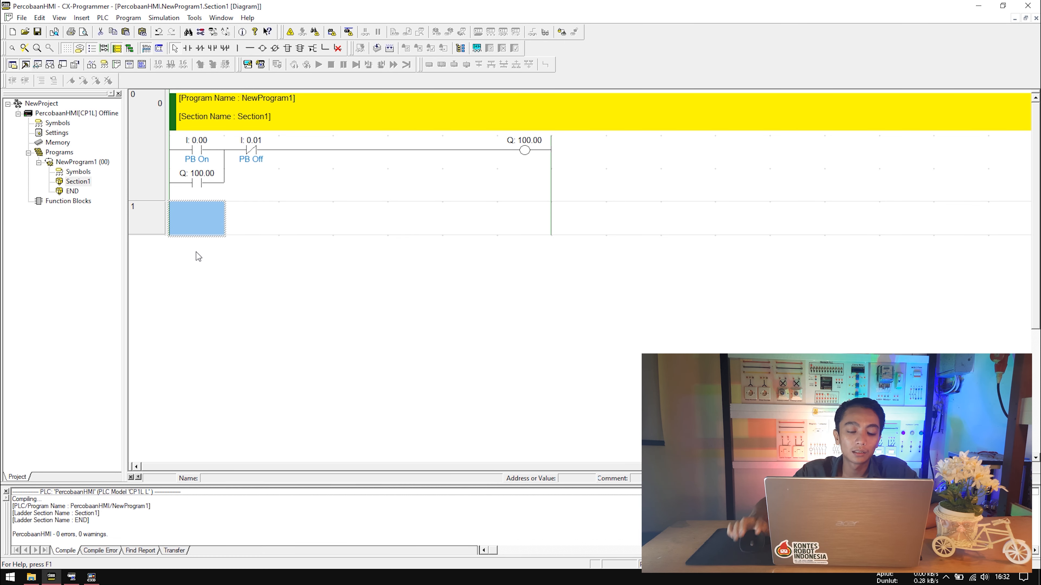
left_click(243, 185)
left_click(523, 184)
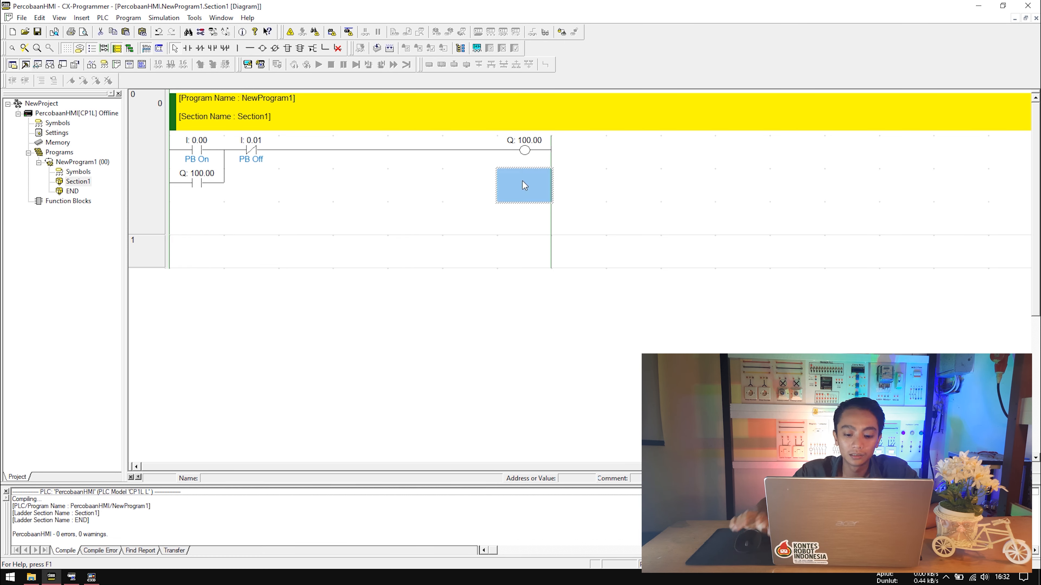
key("Left")
key("Left")
key("Left")
key("Left")
key("Left")
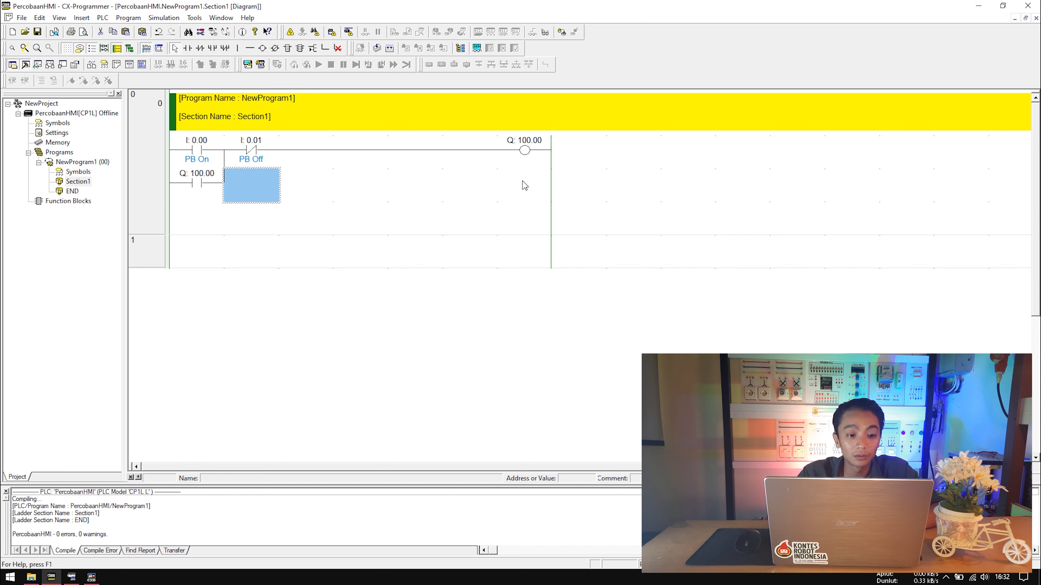
key("ctrl+Right")
key("ctrl+Right")
key("ctrl+Right")
key("ctrl+Right")
key("ctrl+Right")
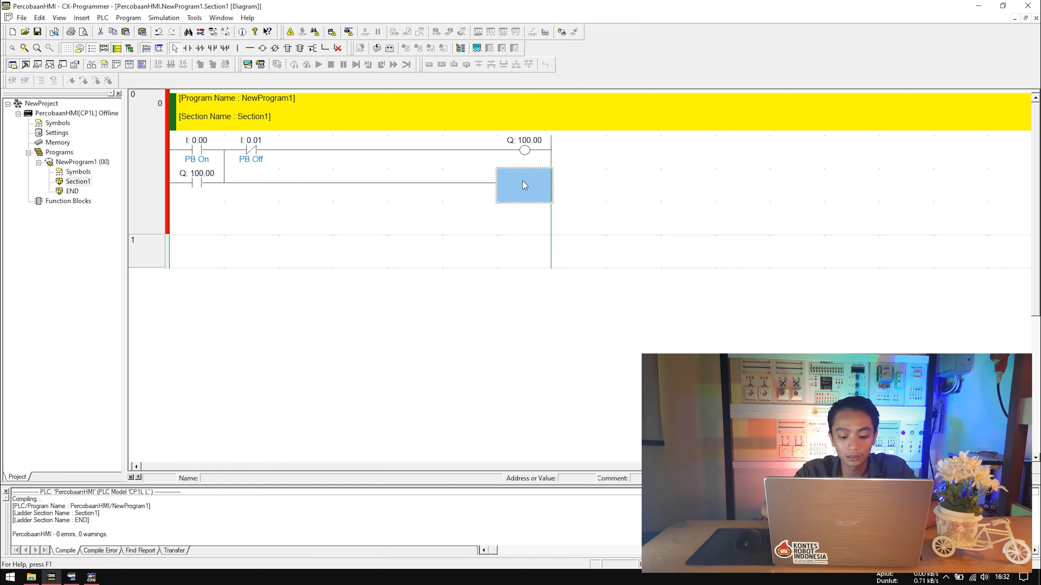
key("t")
key("Return")
key("Return")
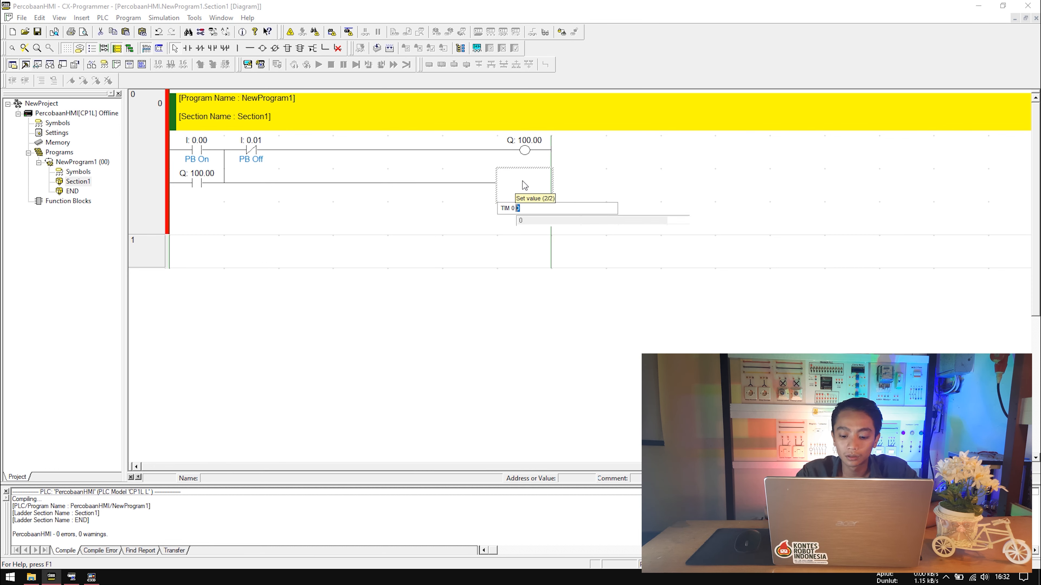
type("#20")
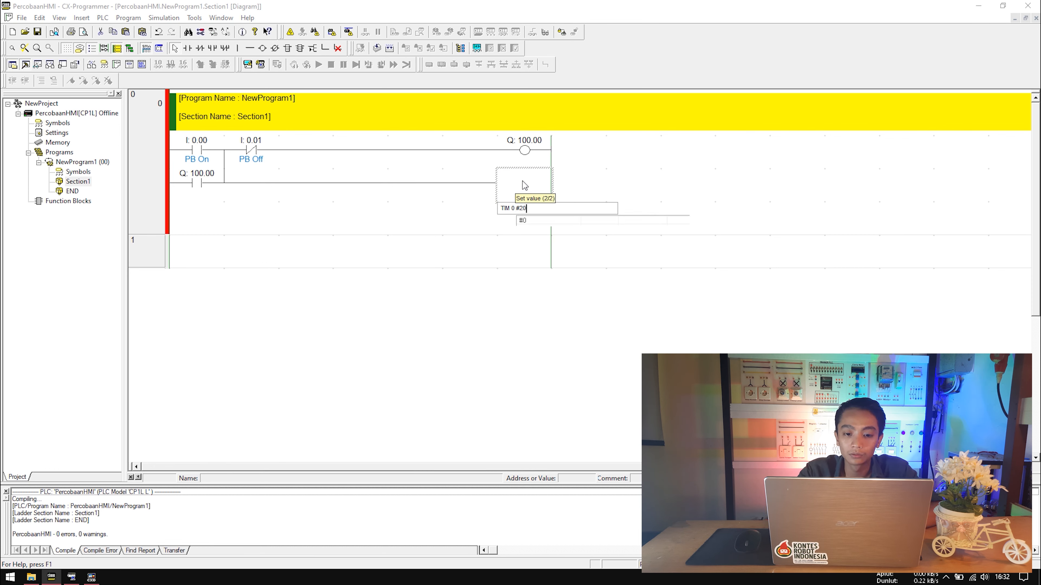
key("Return")
Add rung 1 where contact T0000 drives output coil OUT 100.01.
key("Down")
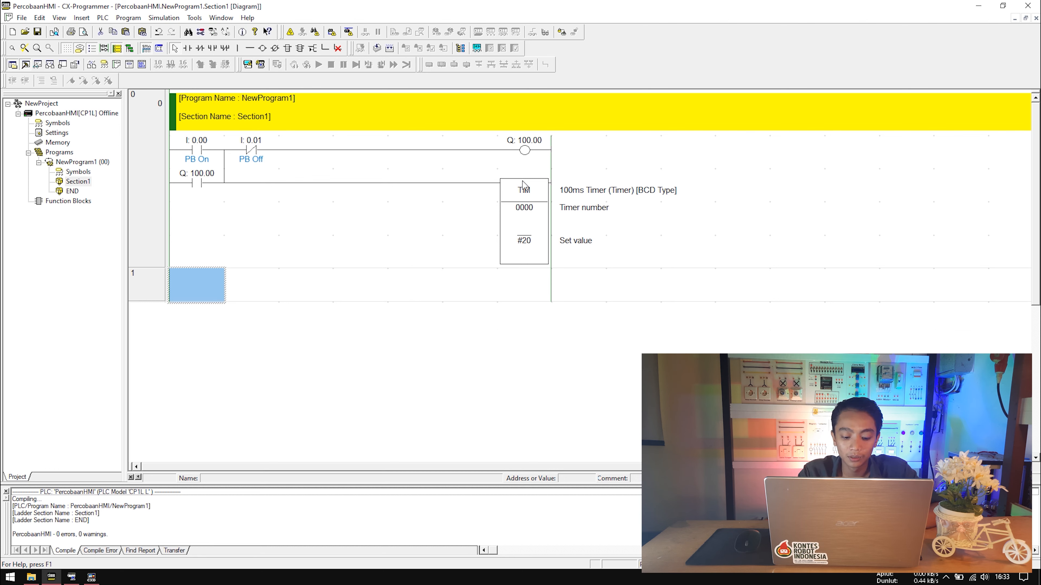
type("ld t")
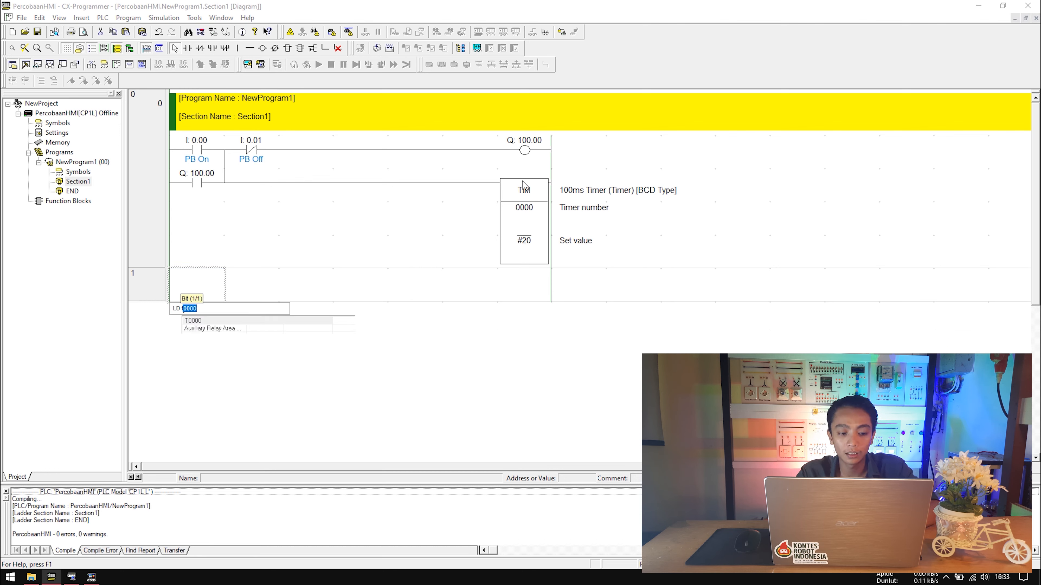
key("Return")
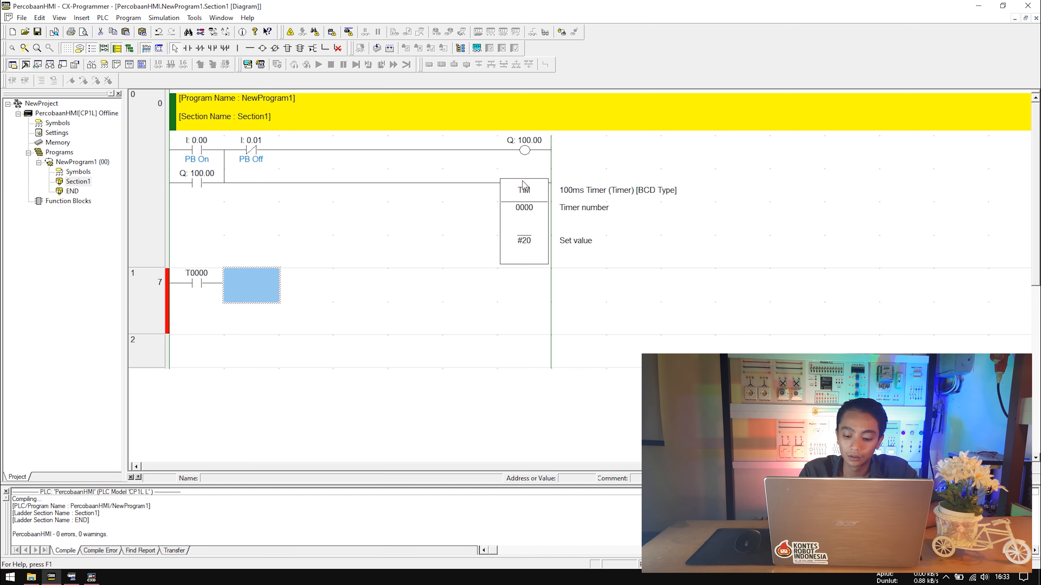
key("ctrl+Right")
key("ctrl+Right")
key("ctrl+Right")
key("ctrl+Right")
key("ctrl+Right")
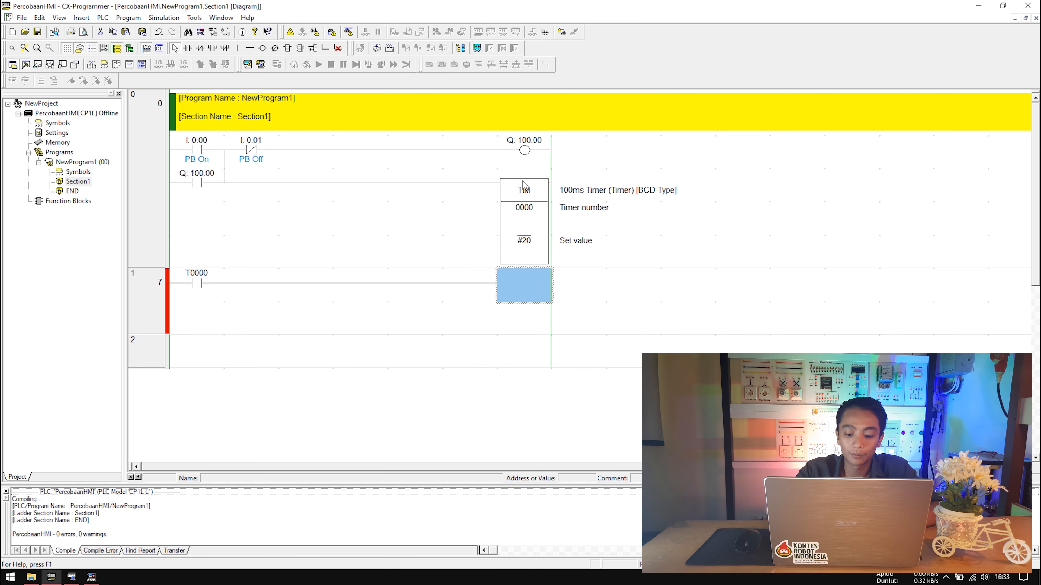
type("out 100.01")
key("Return")
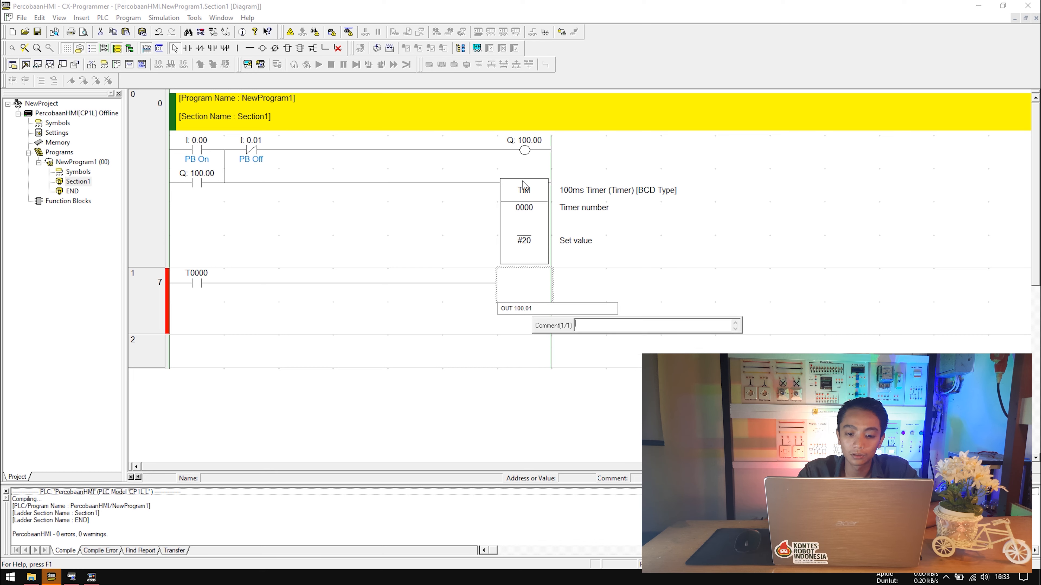
key("Return")
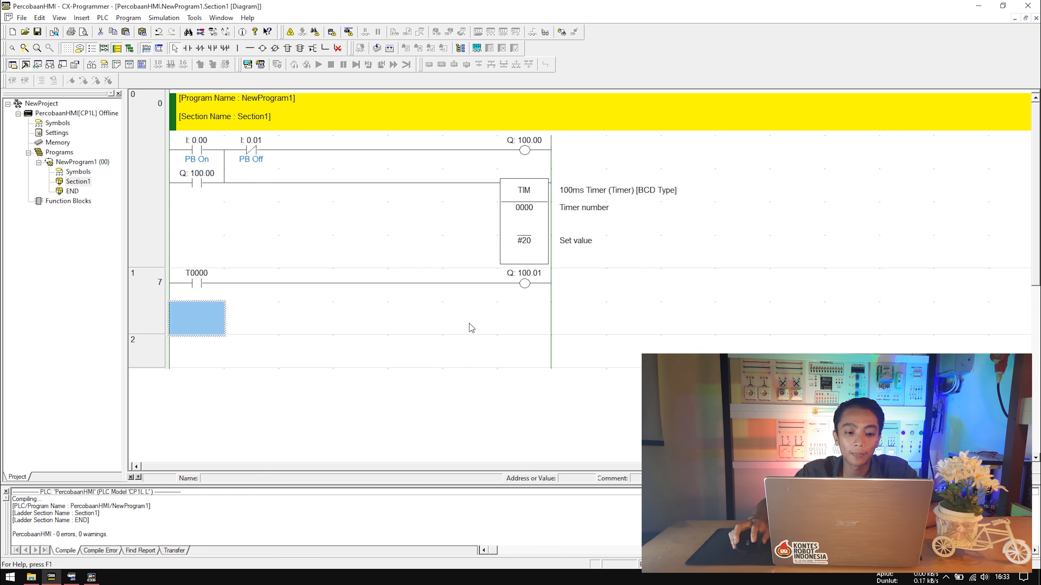
Select cells around the new rungs, then return to the CX-Designer HMI screen.
left_click(445, 335)
left_click(348, 363)
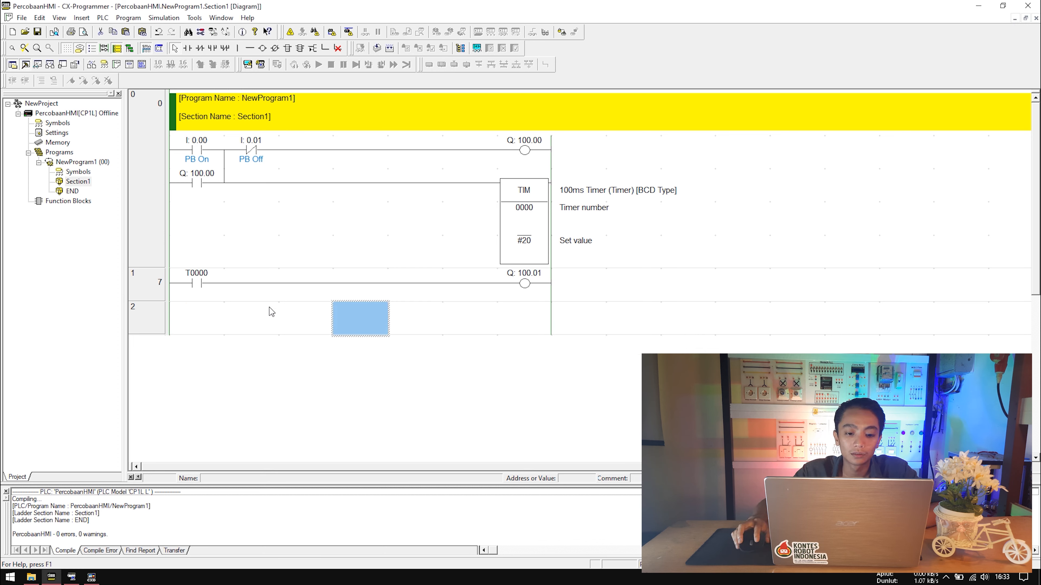
left_click(267, 234)
left_click(243, 346)
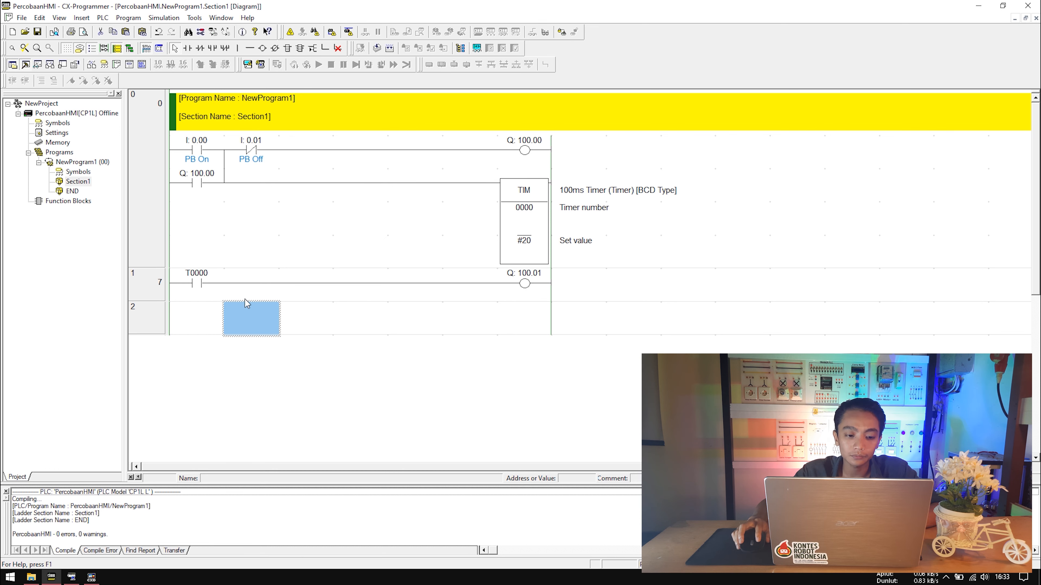
left_click(288, 267)
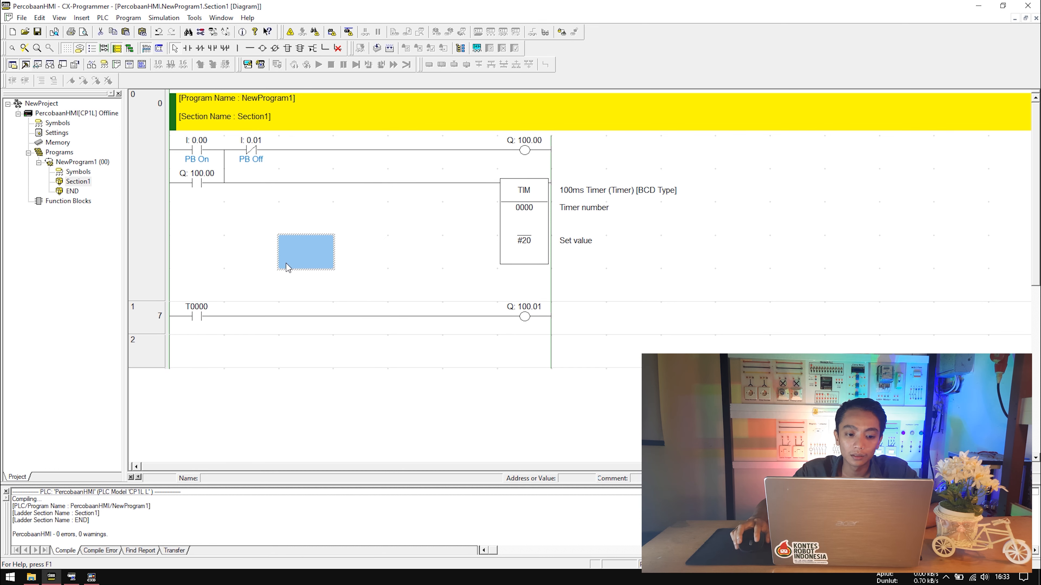
left_click(247, 339)
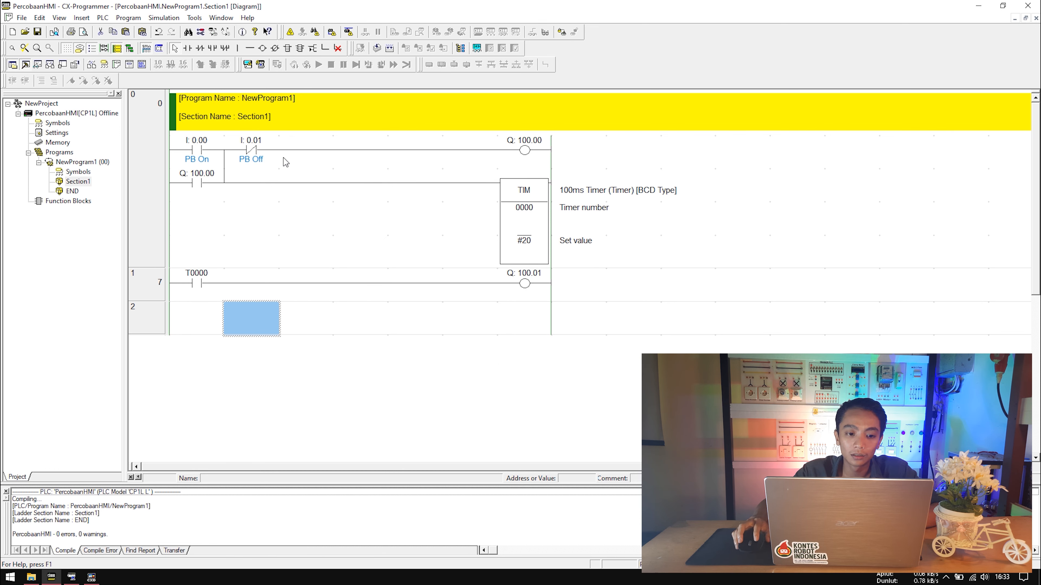
left_click(323, 226)
left_click(283, 266)
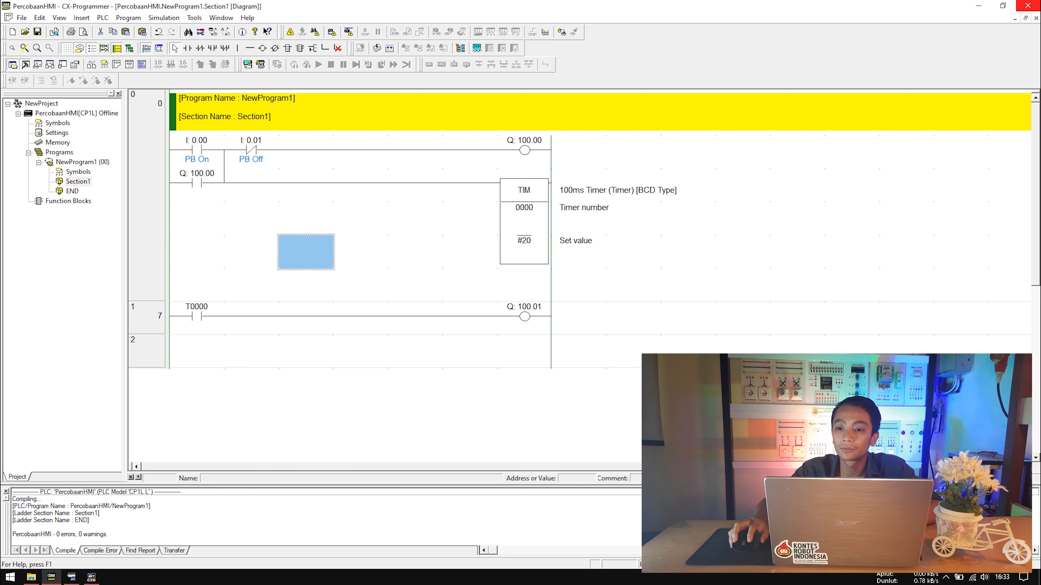
left_click(91, 577)
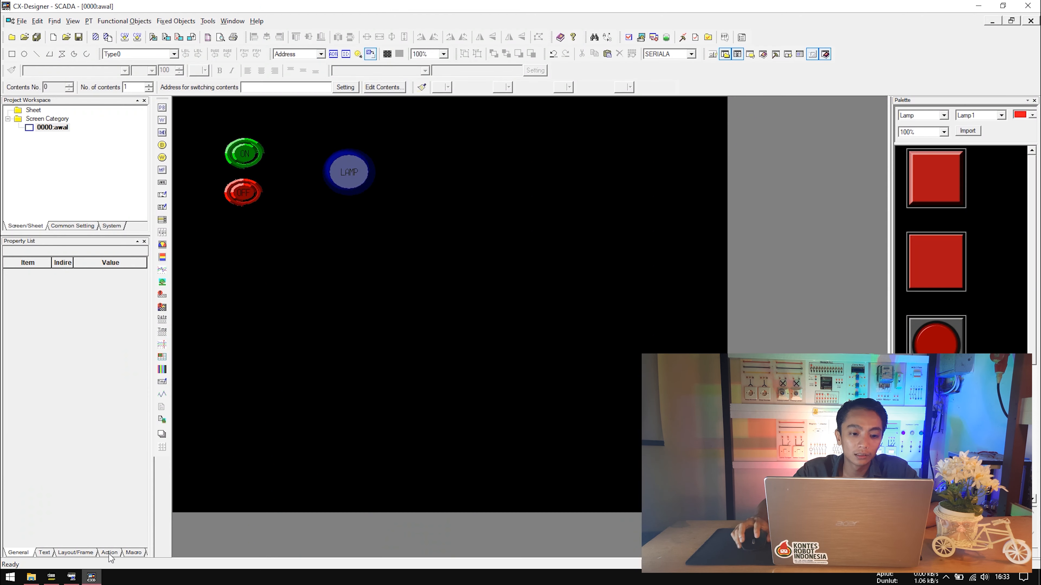
Duplicate the blue LAMP to its right and set the copy's address to SERIALA:00100.01.
mouse_move(360, 176)
left_mouse_down()
mouse_move(366, 154)
mouse_move(364, 175)
left_mouse_up()
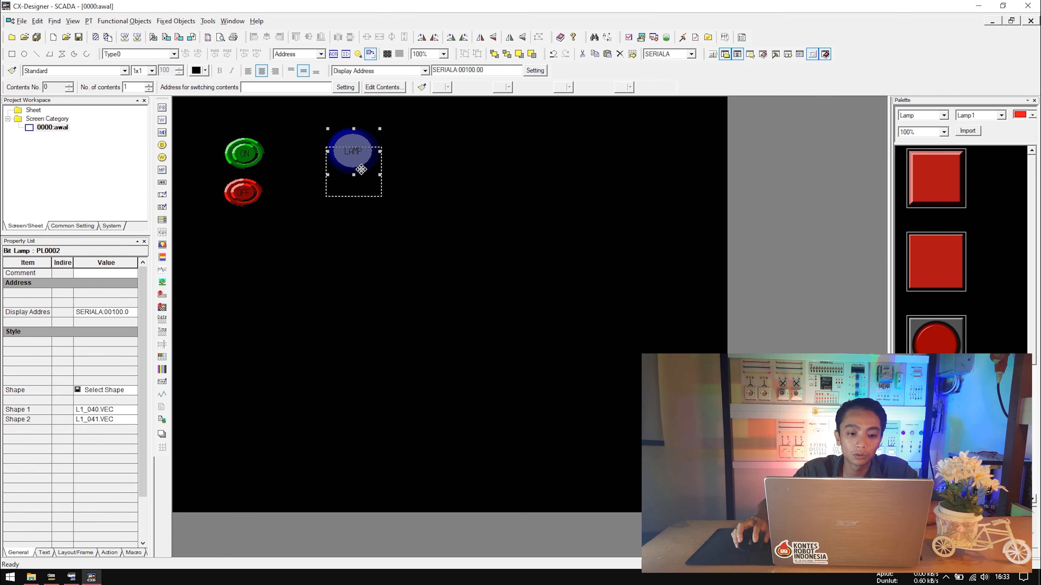
key("ctrl+c")
key("ctrl+v")
left_click_drag(357, 177, 412, 177)
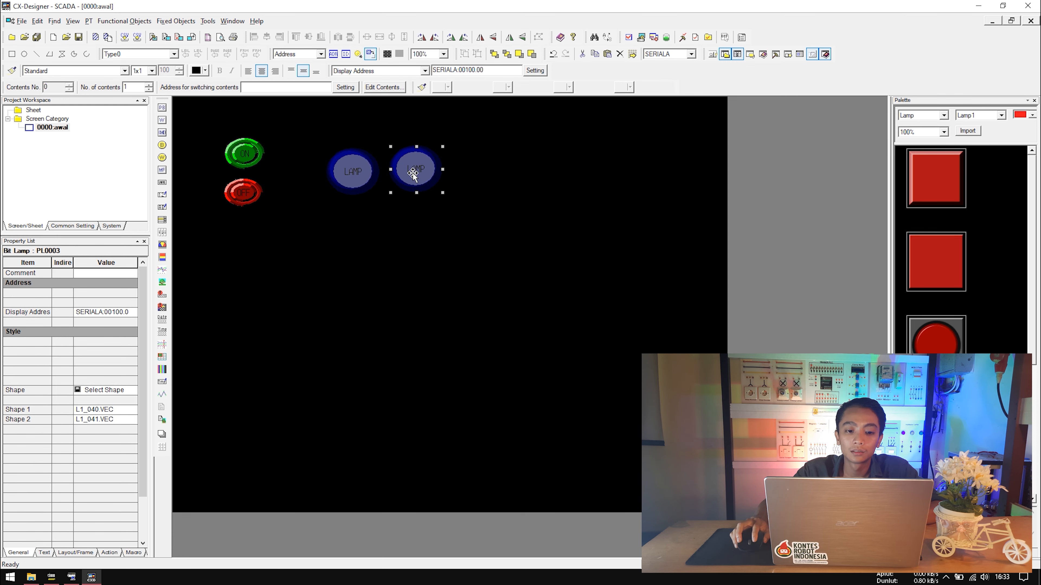
double_click(411, 169)
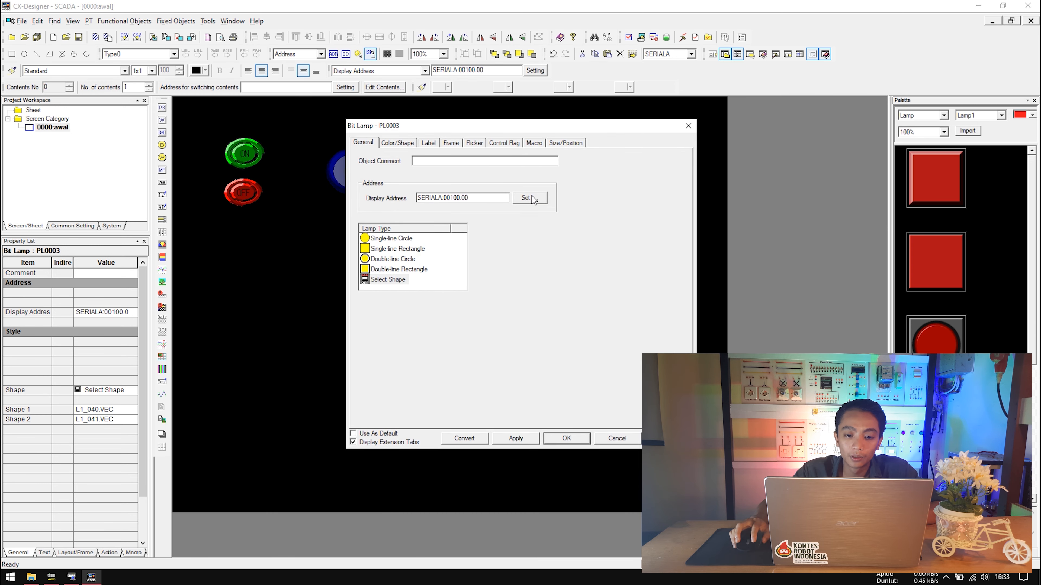
left_click(689, 125)
left_click(496, 68)
key("BackSpace")
type("1")
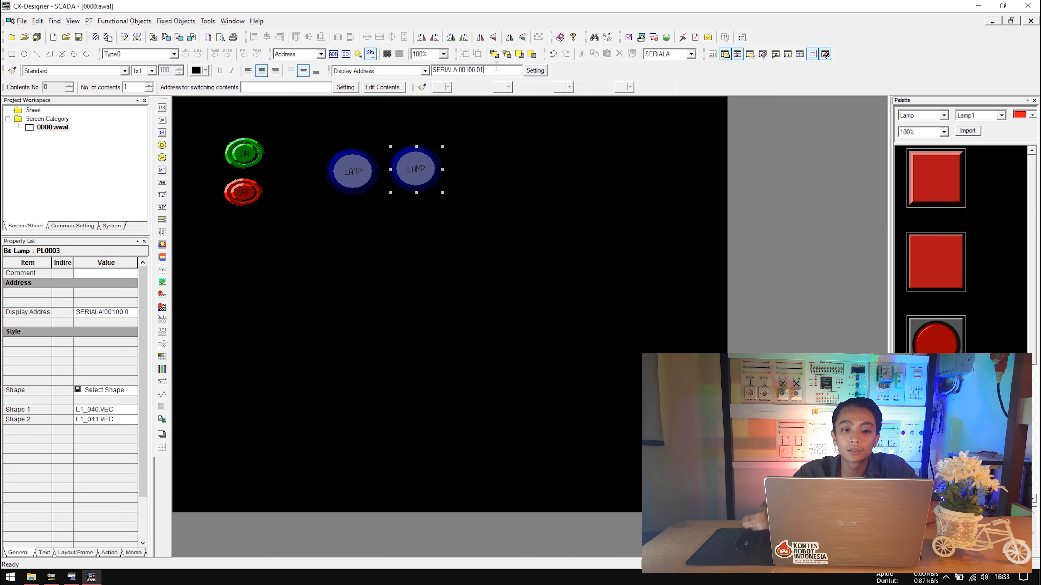
Give the copied lamp the yellow circle shape and save the project.
double_click(414, 168)
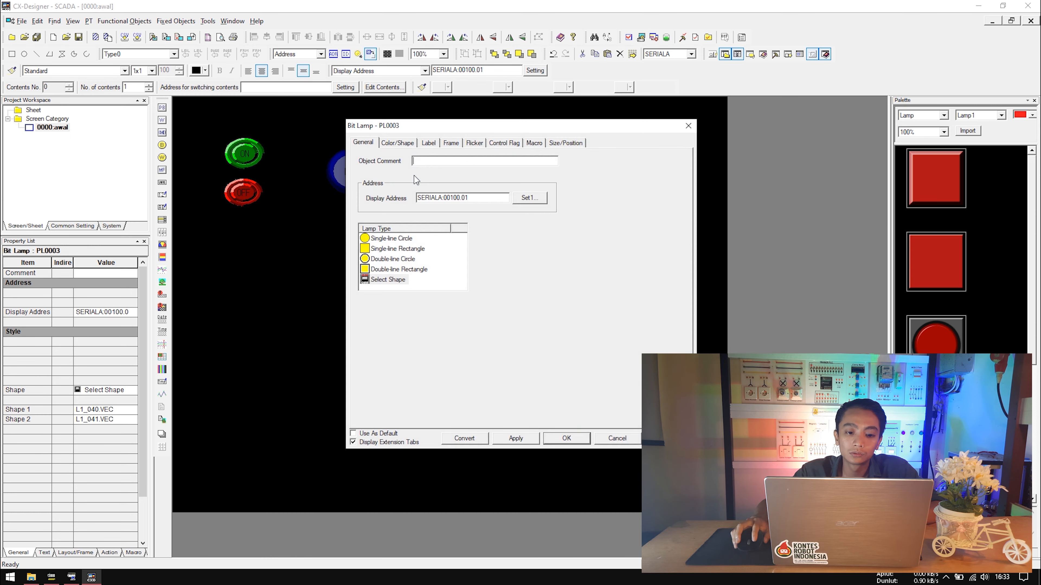
left_click(413, 143)
left_click(408, 238)
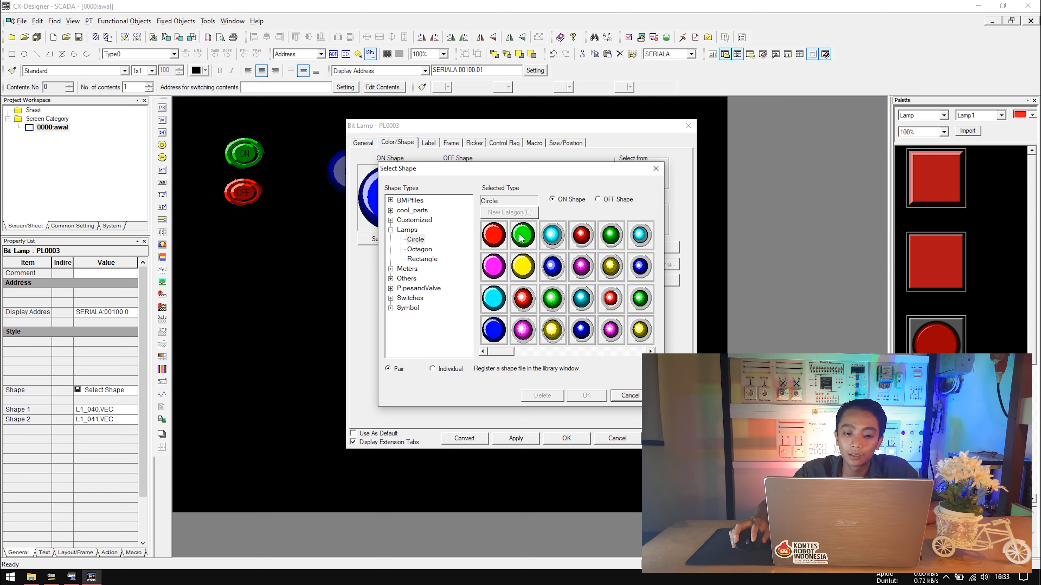
left_click(524, 267)
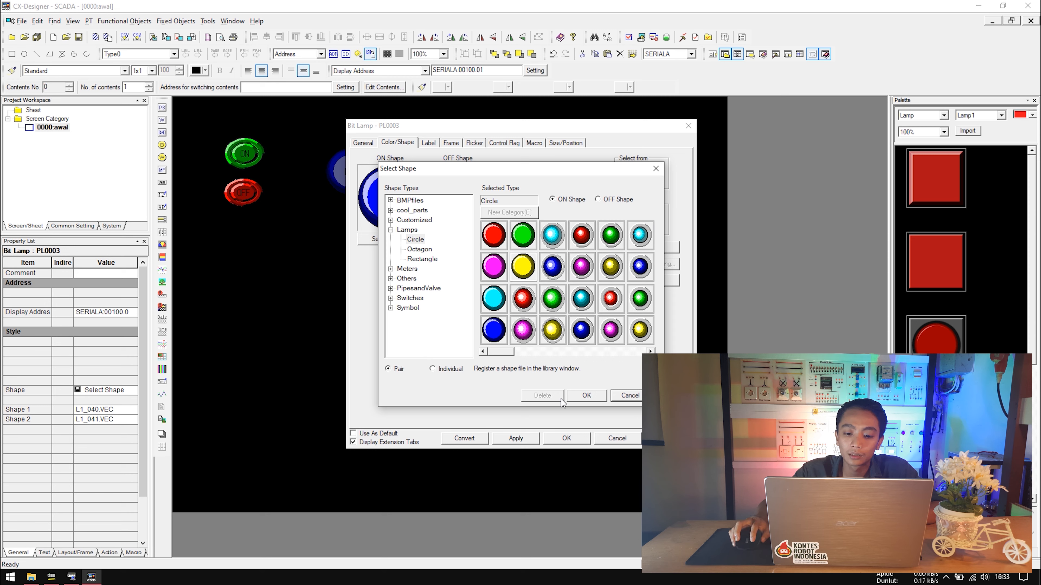
left_click(576, 396)
left_click(500, 445)
key("Return")
left_click(511, 216)
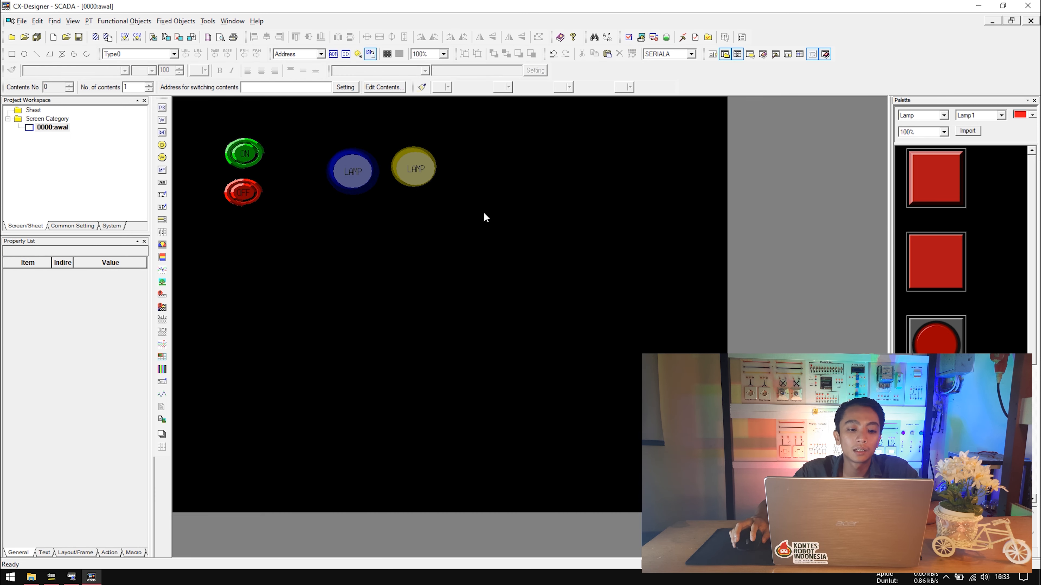
key("ctrl+s")
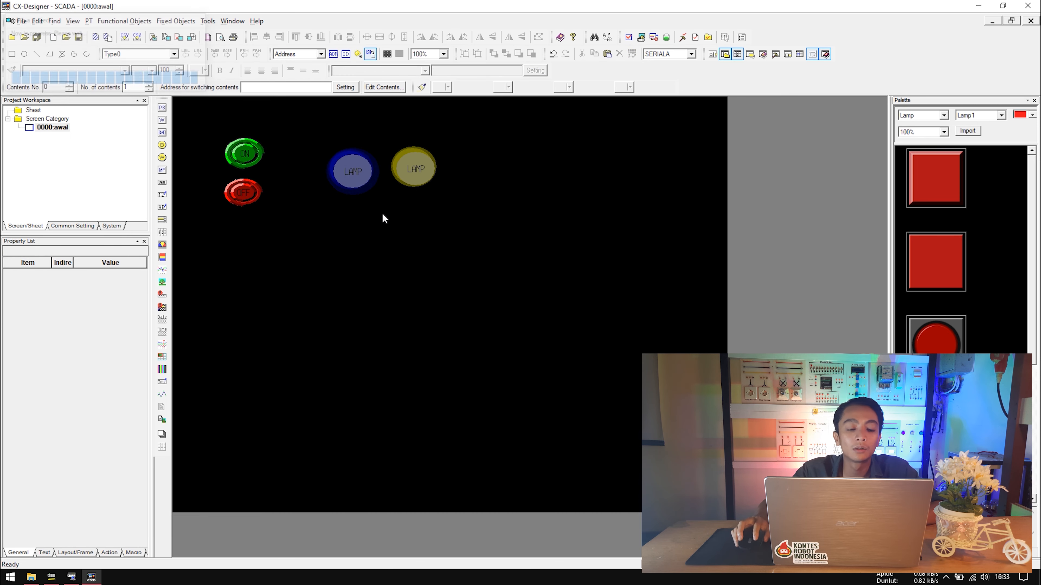
left_click(633, 41)
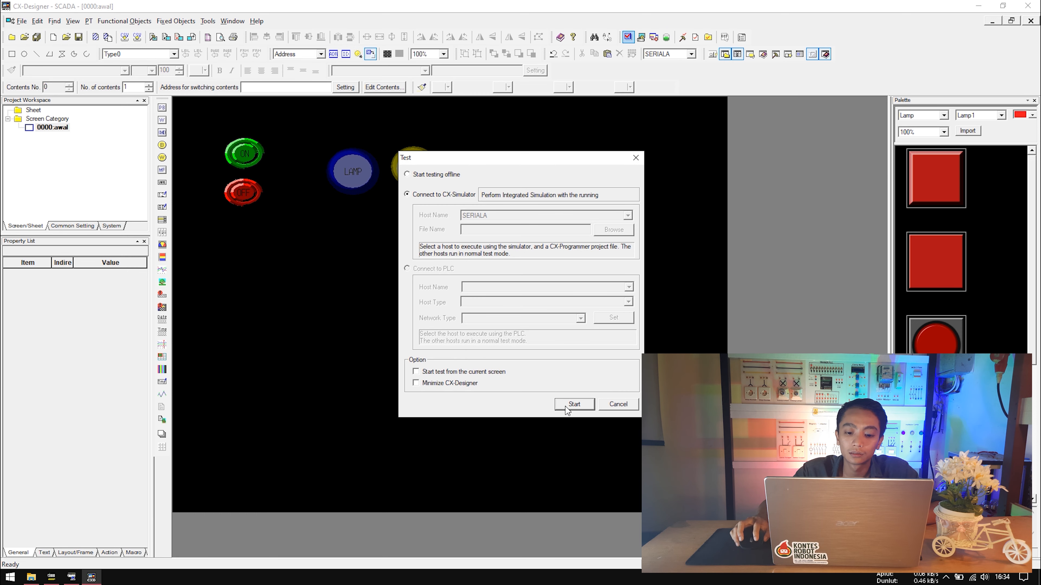
Start the CX-Simulator test and switch the circuit on from the HMI, lighting the yellow lamp.
left_click(575, 405)
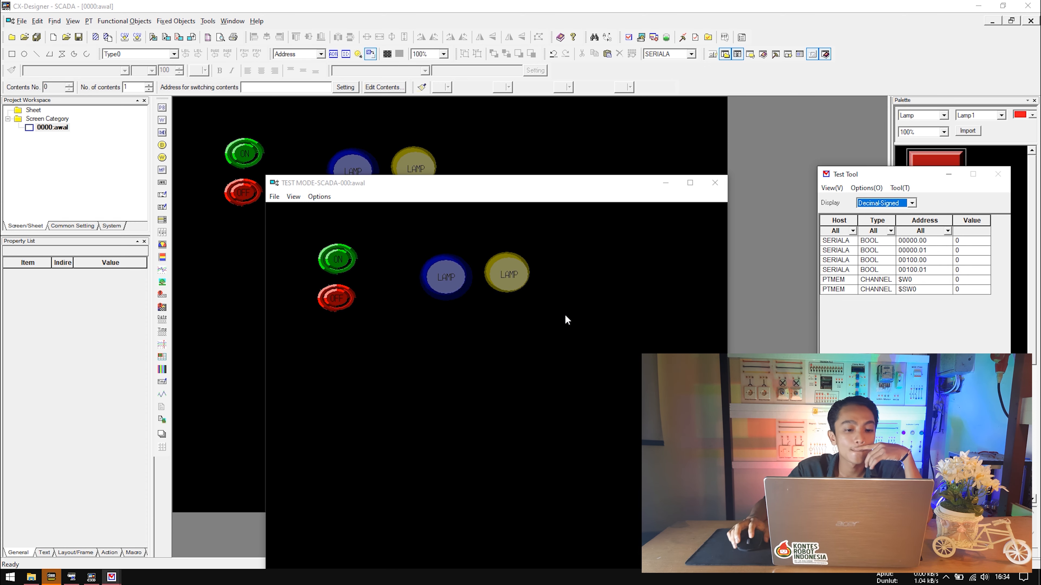
left_click(58, 580)
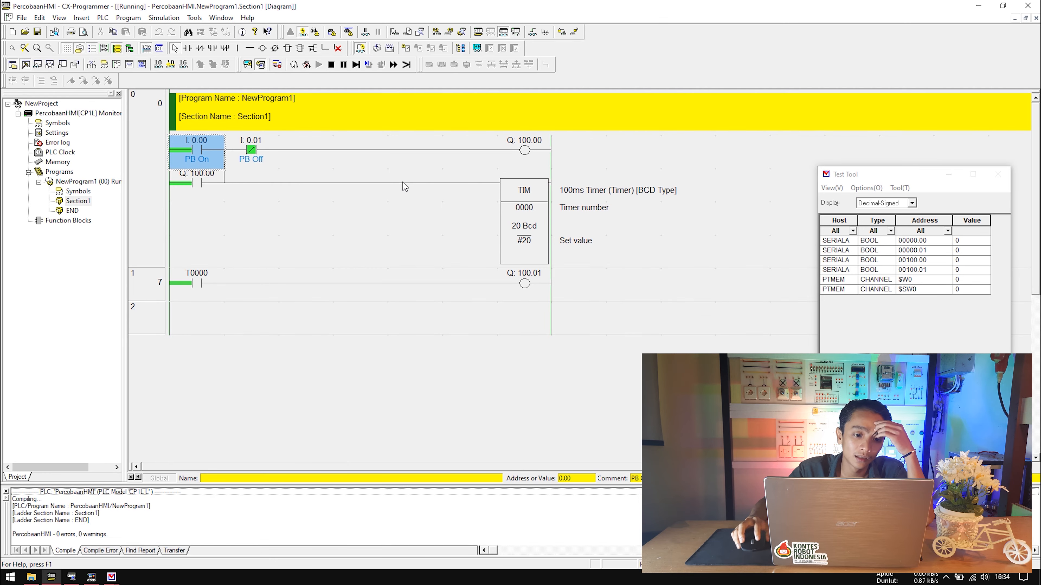
left_click(116, 575)
left_click(150, 536)
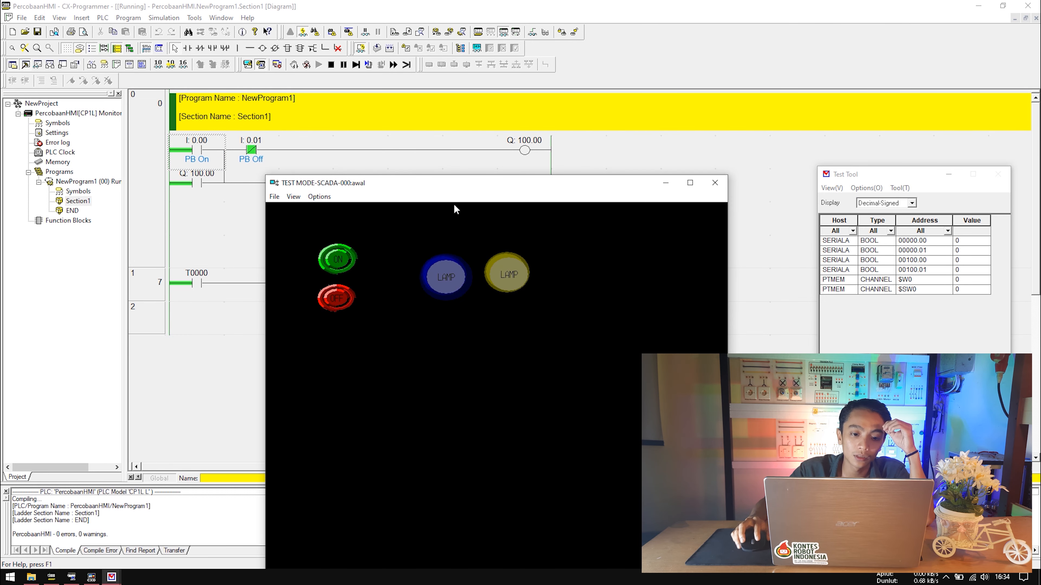
left_click_drag(439, 185, 460, 316)
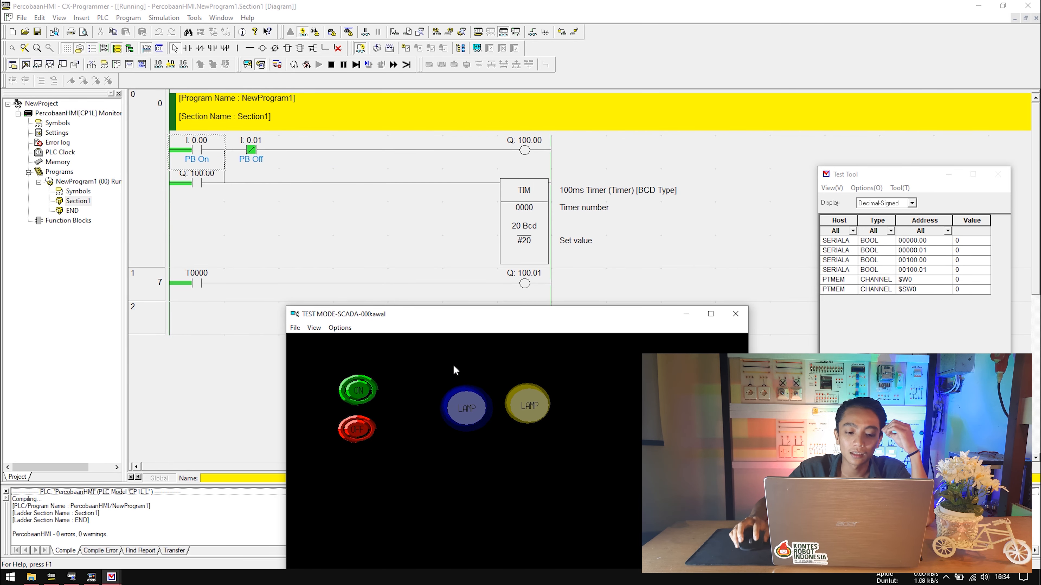
left_click(359, 389)
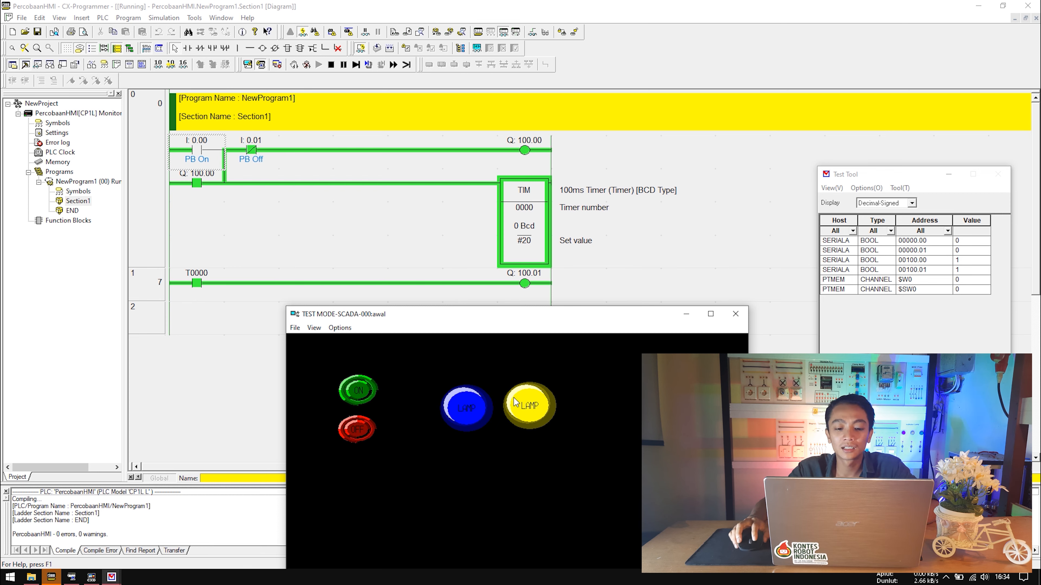
Close the HMI test window and confirm exiting test mode.
left_click(735, 314)
left_click(494, 313)
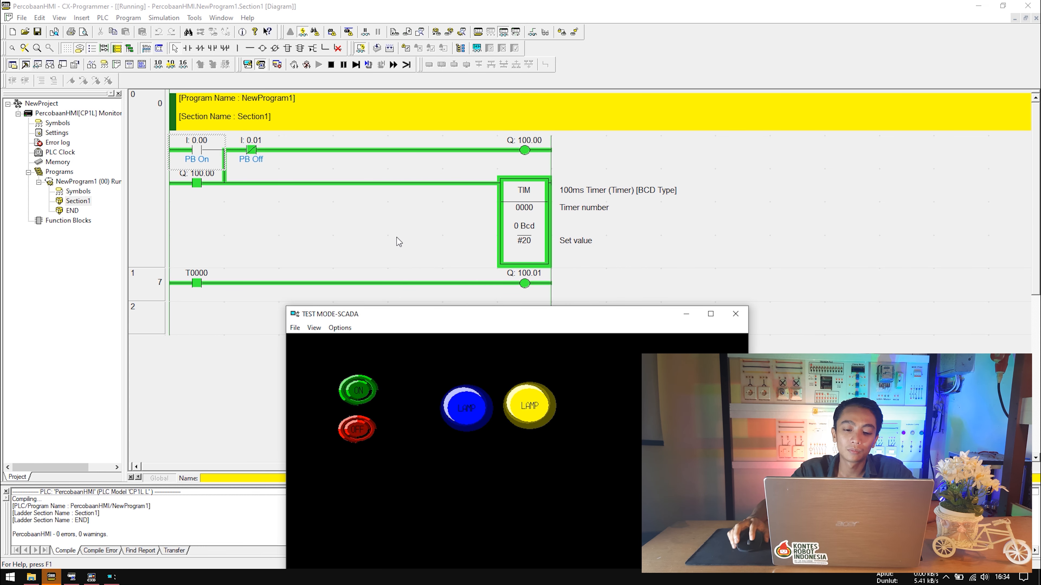
left_click(274, 187)
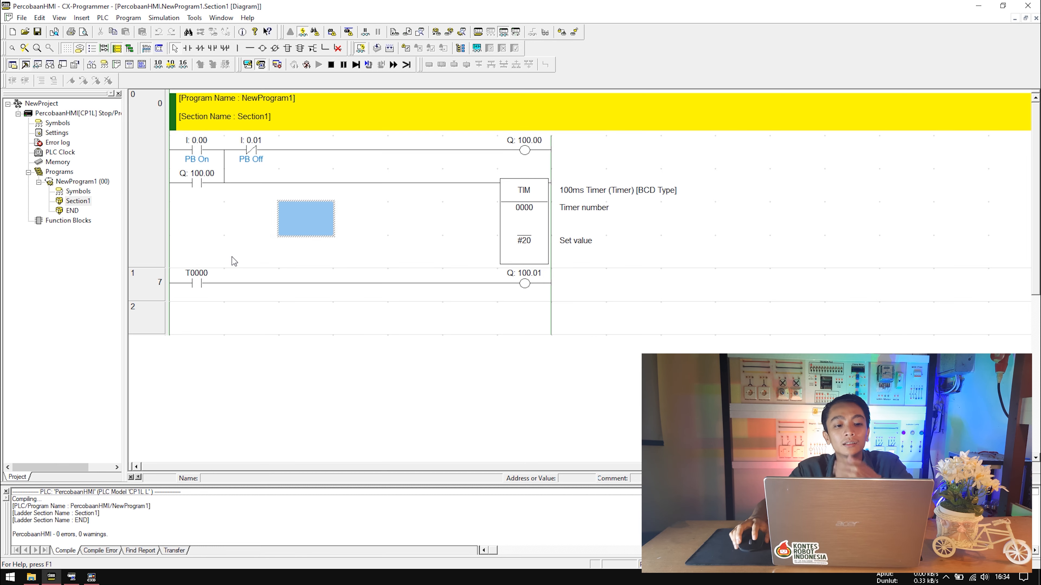
Draw a branch line down and to the right from the T0000 rung.
left_click(235, 308)
left_click(253, 253)
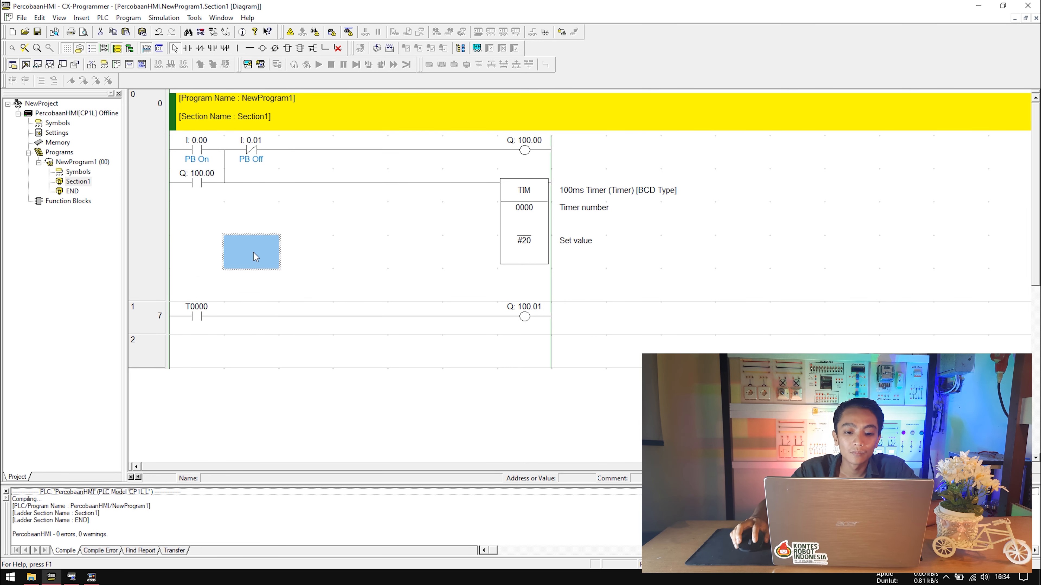
left_click(223, 324)
left_click(241, 308)
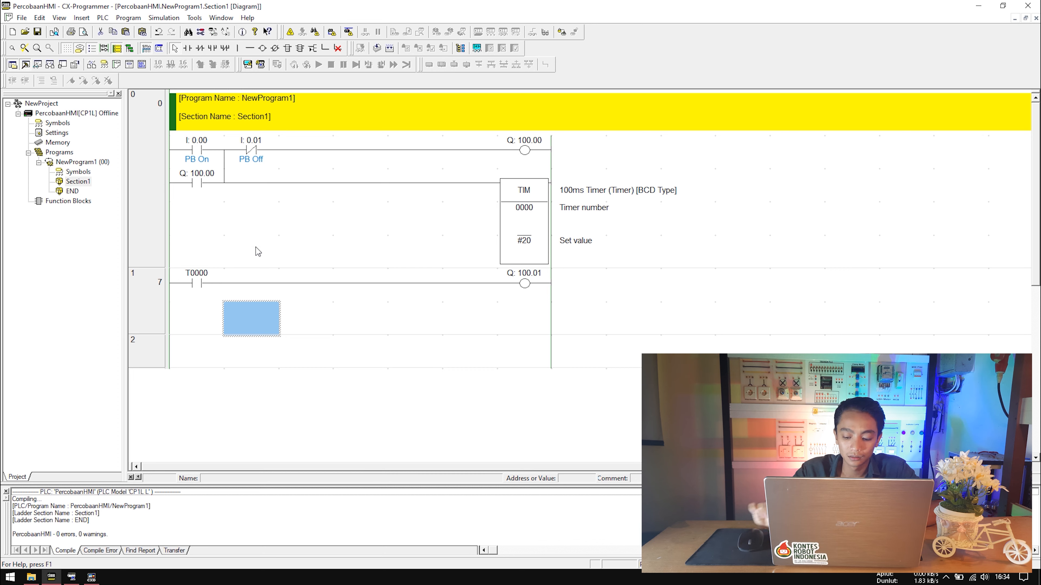
key("Up")
key("Down")
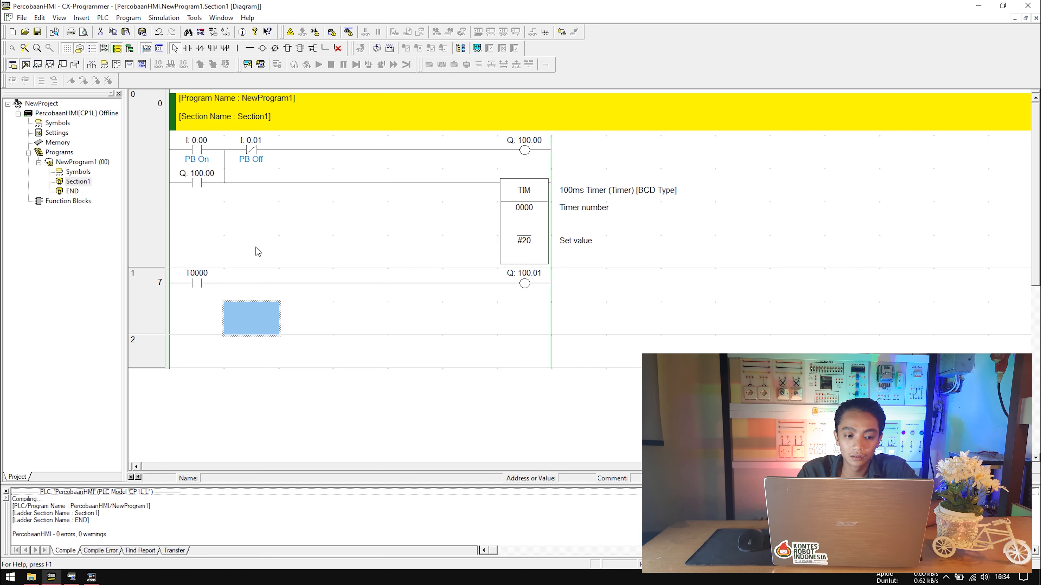
key("Left")
key("Right")
key("Up")
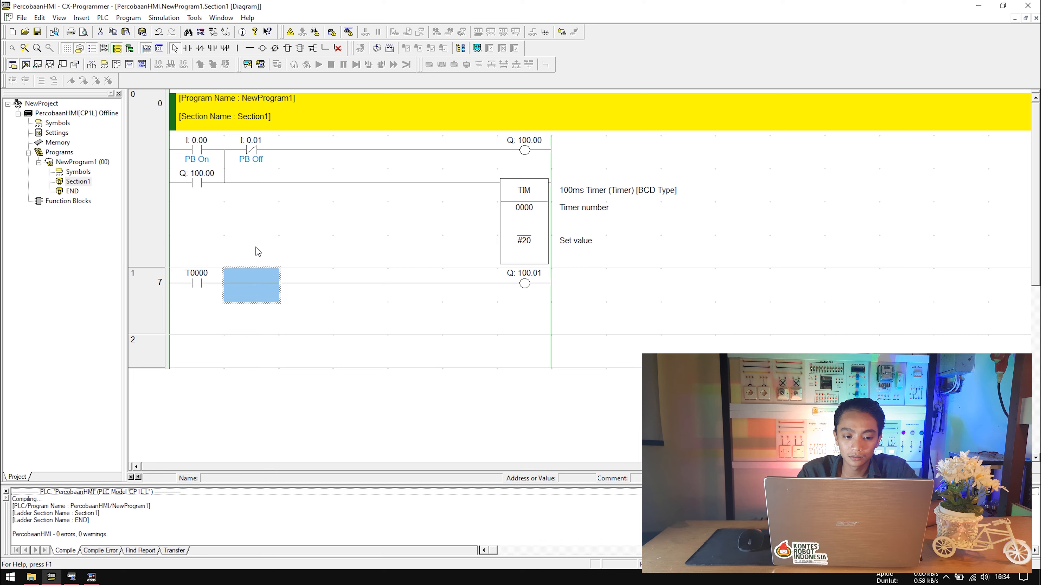
key("ctrl+Down")
key("ctrl+Right")
key("ctrl+Right")
key("ctrl+Right")
key("ctrl+Right")
key("ctrl+Right")
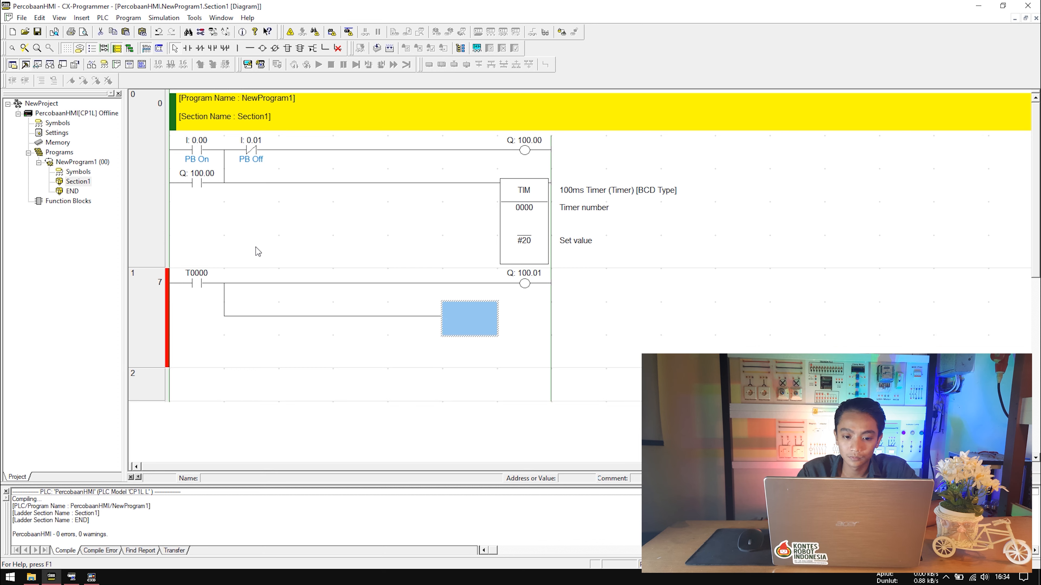
Place timer TIM 0001 with set value #20 on the new branch.
type("i")
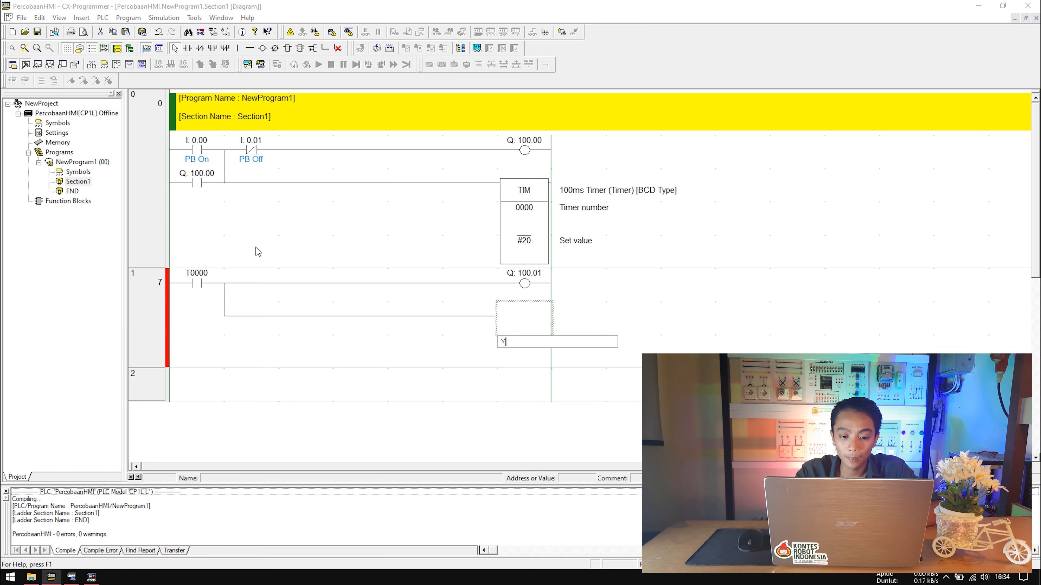
type("TIM")
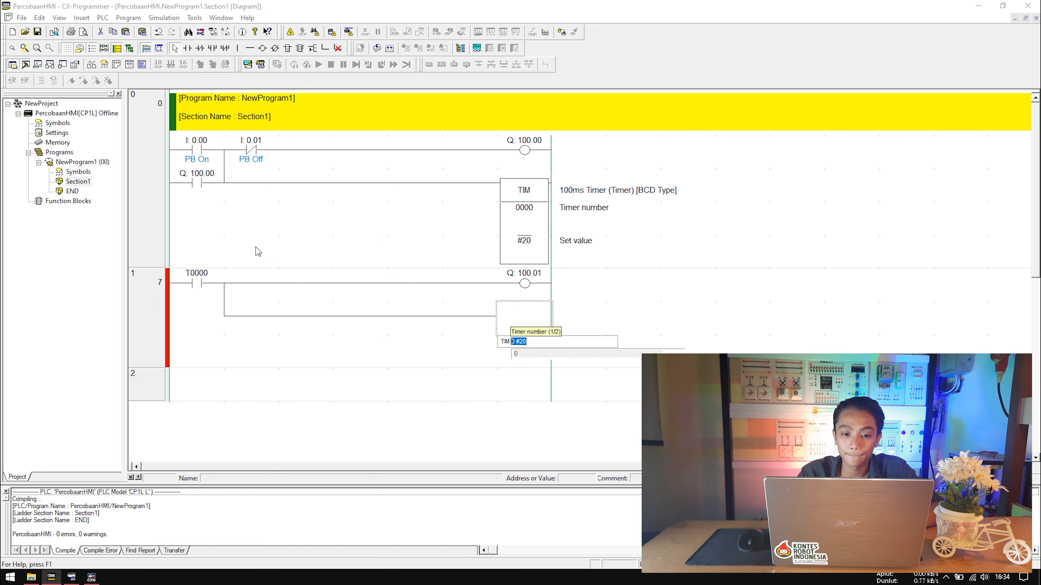
key("BackSpace")
type("1 #20")
key("Return")
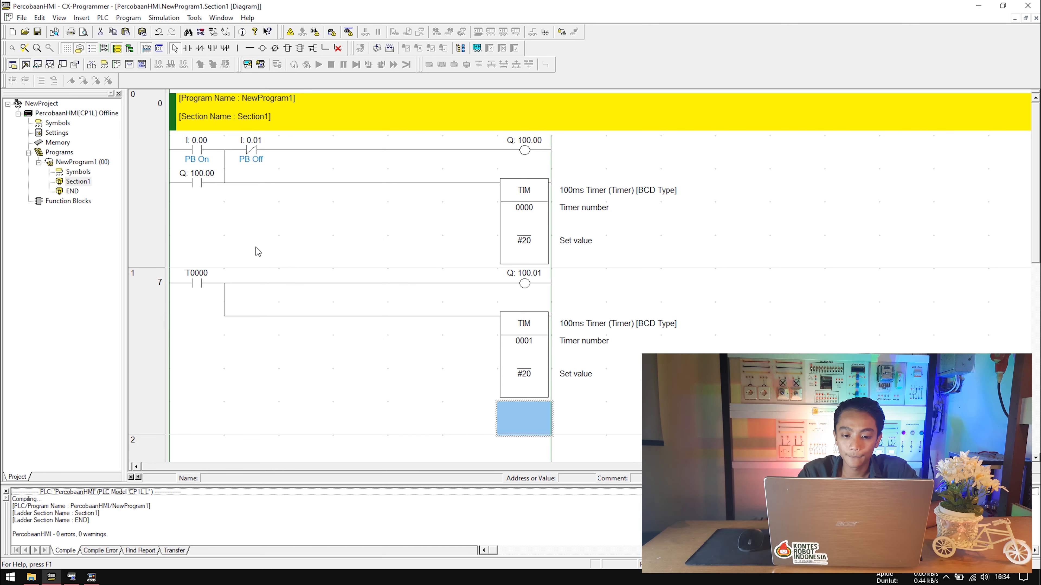
Change the set values of both TIM 0000 and TIM 0001 to #35.
key("Up")
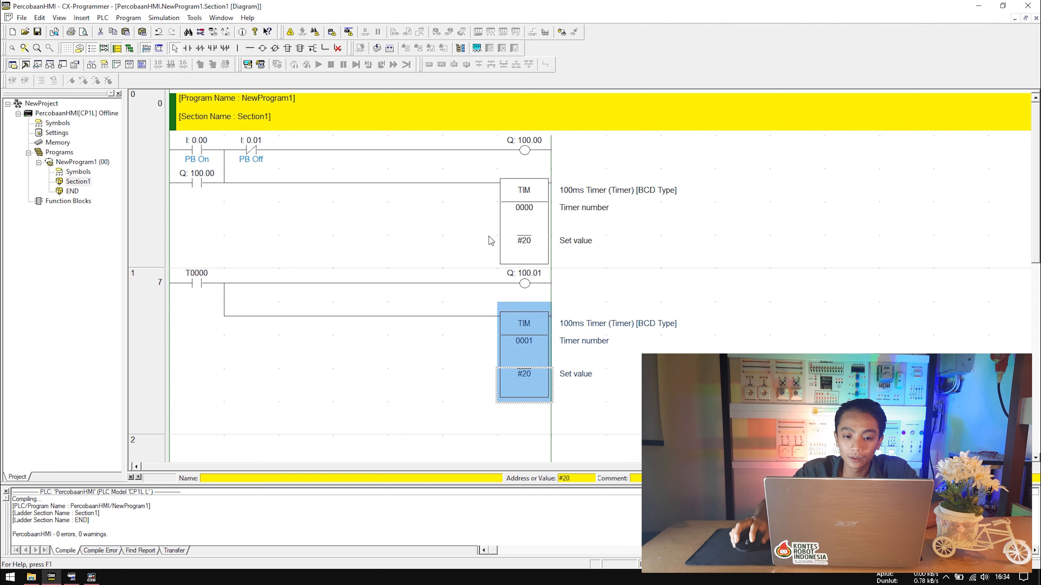
double_click(545, 254)
left_click(552, 275)
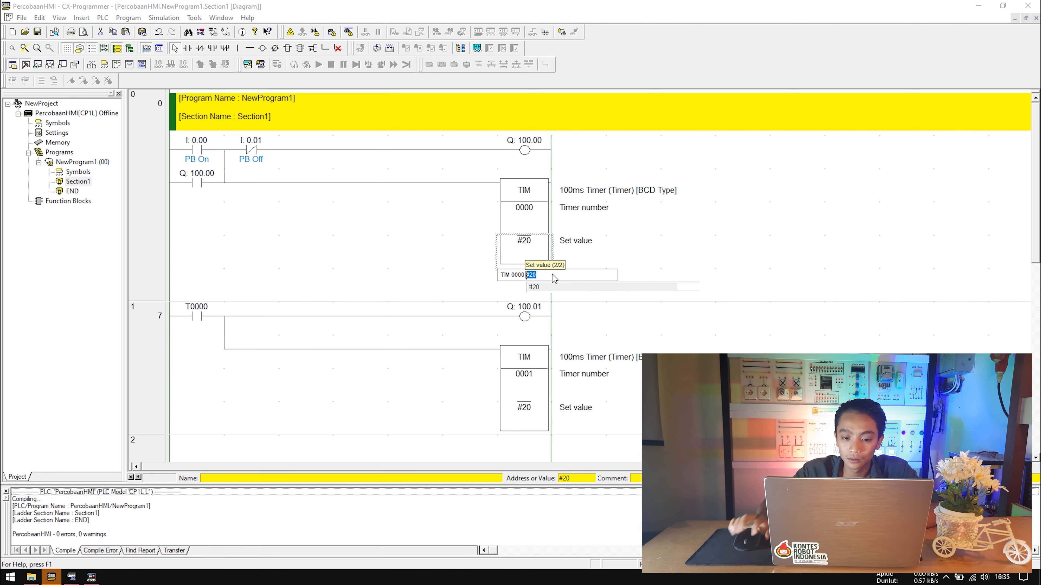
key("BackSpace")
key("BackSpace")
type("35")
key("Return")
left_click(523, 413)
key("Return")
key("Right")
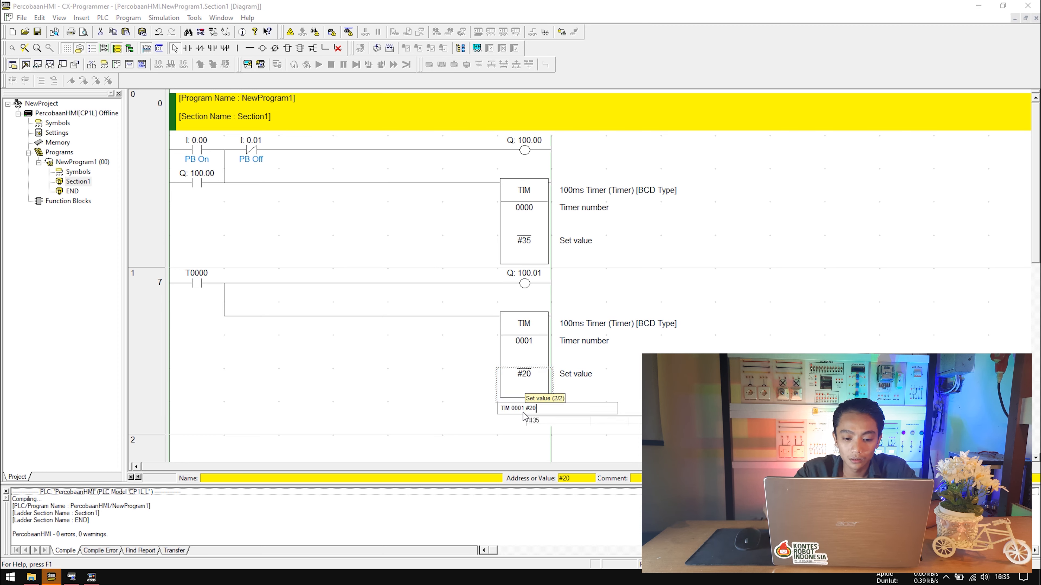
key("BackSpace")
key("BackSpace")
type("35")
key("Return")
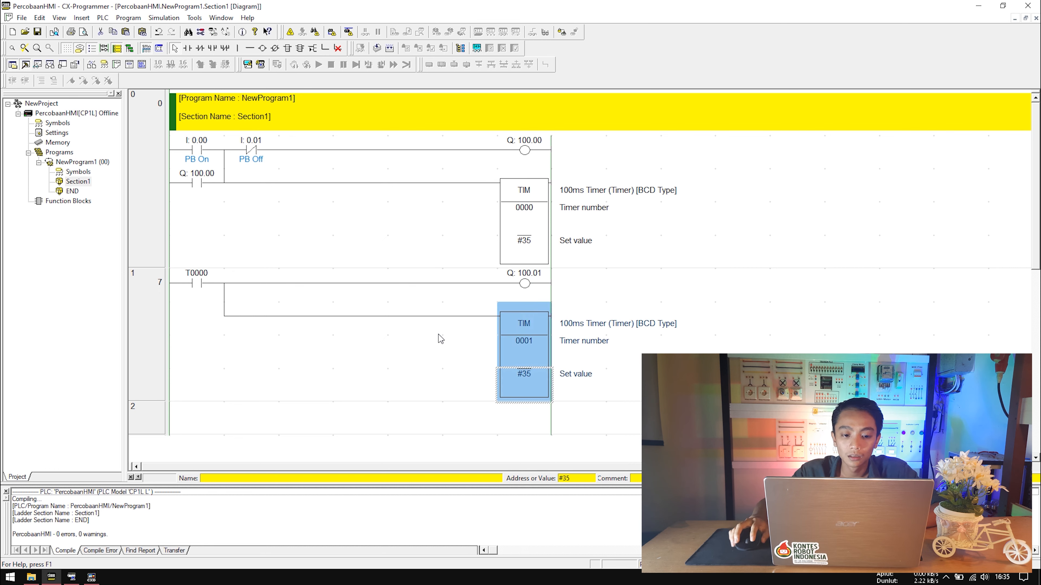
Insert a normally-closed T0001 contact after PB Off on rung 0.
left_click(390, 346)
left_click(258, 183)
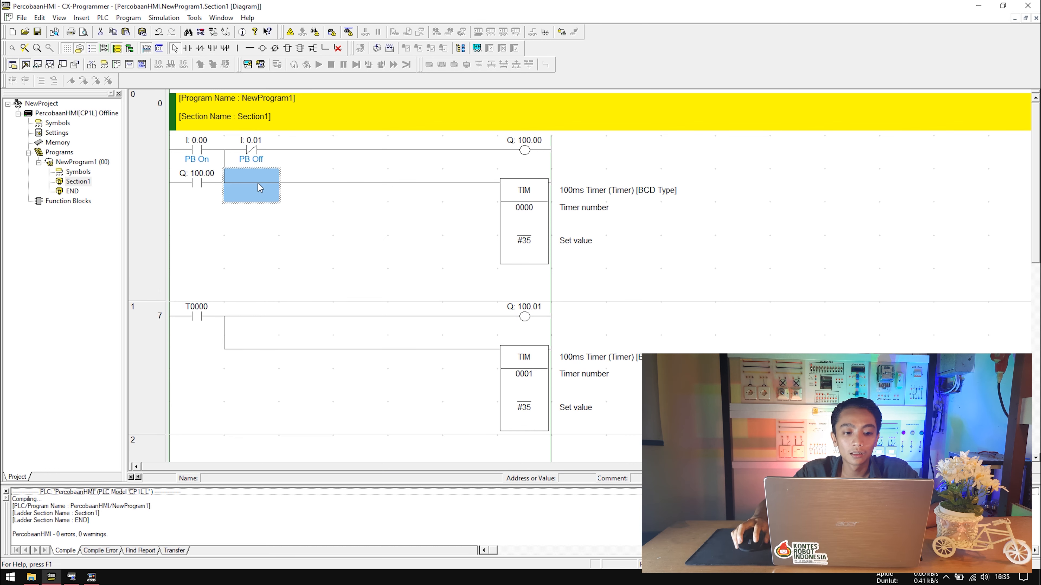
left_click(282, 157)
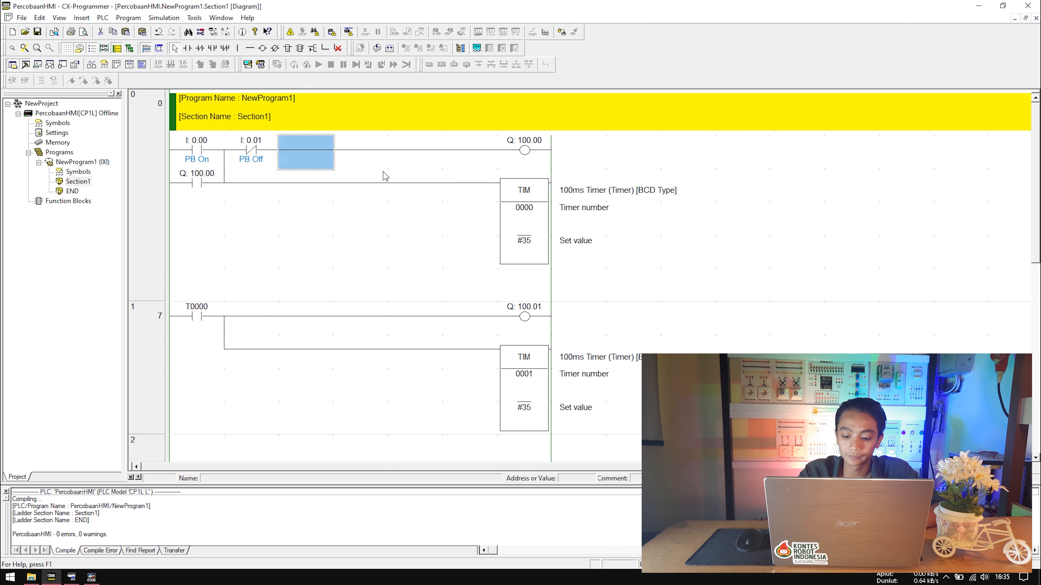
key("slash")
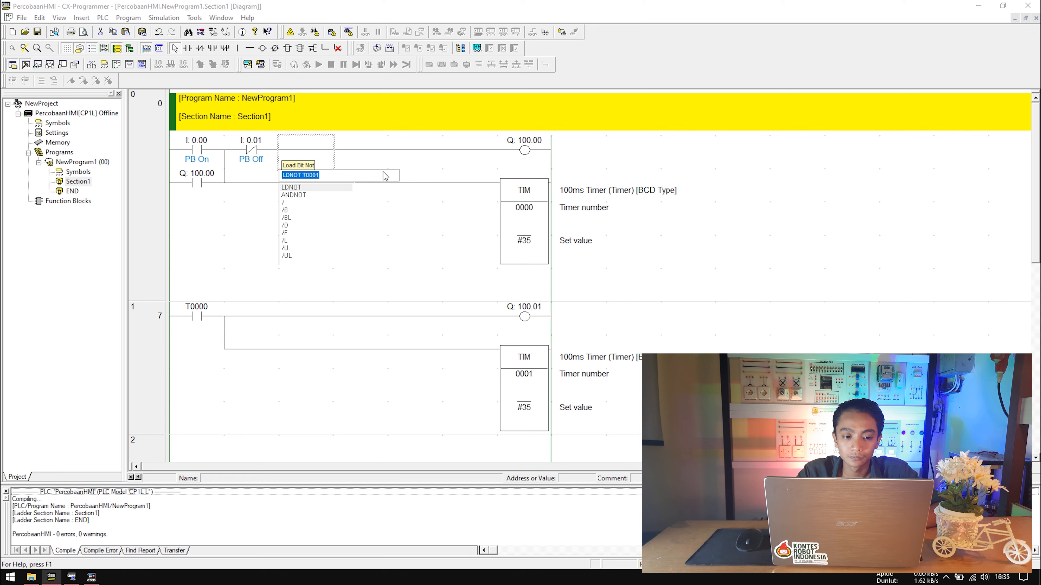
key("Return")
key("Return")
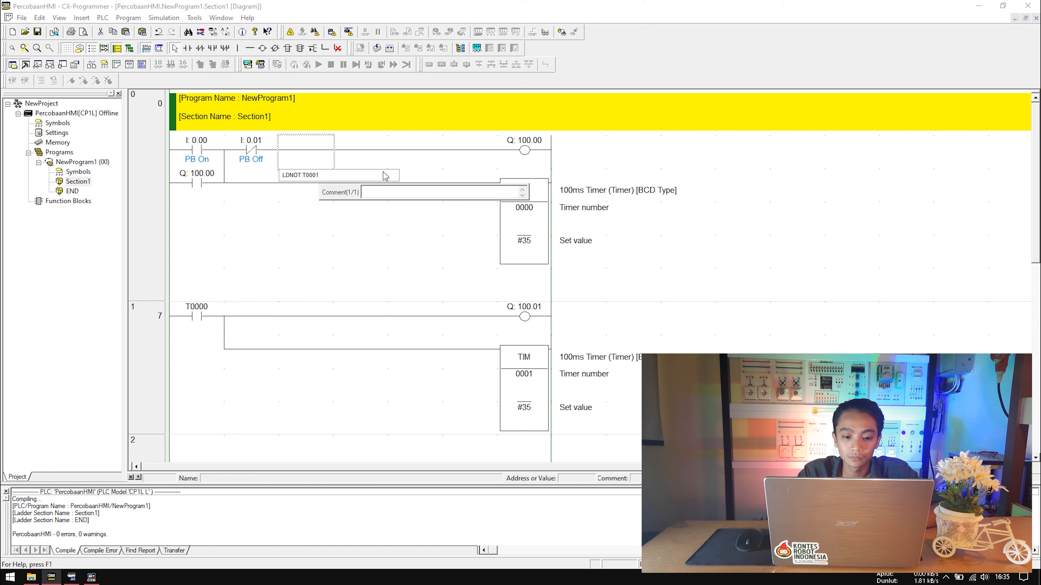
key("Return")
left_click(843, 290)
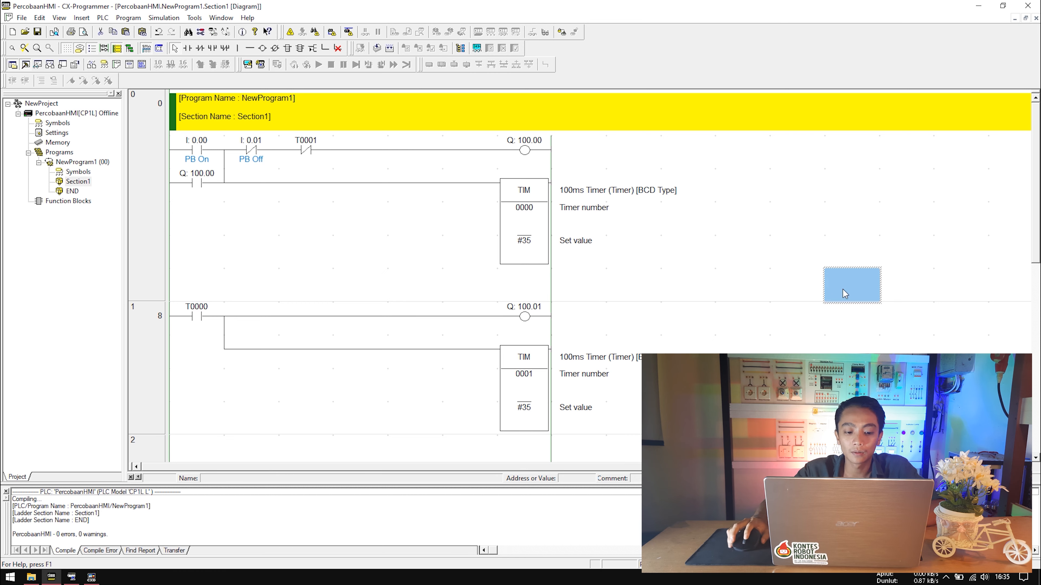
left_click(91, 579)
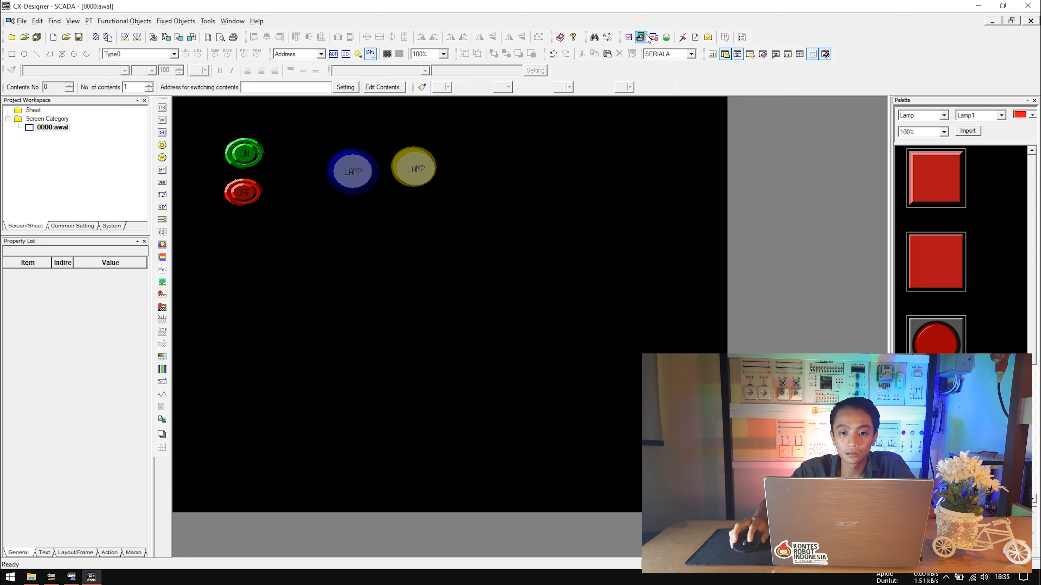
Start the HMI test connected to CX-Simulator alongside the running ladder.
left_click(629, 37)
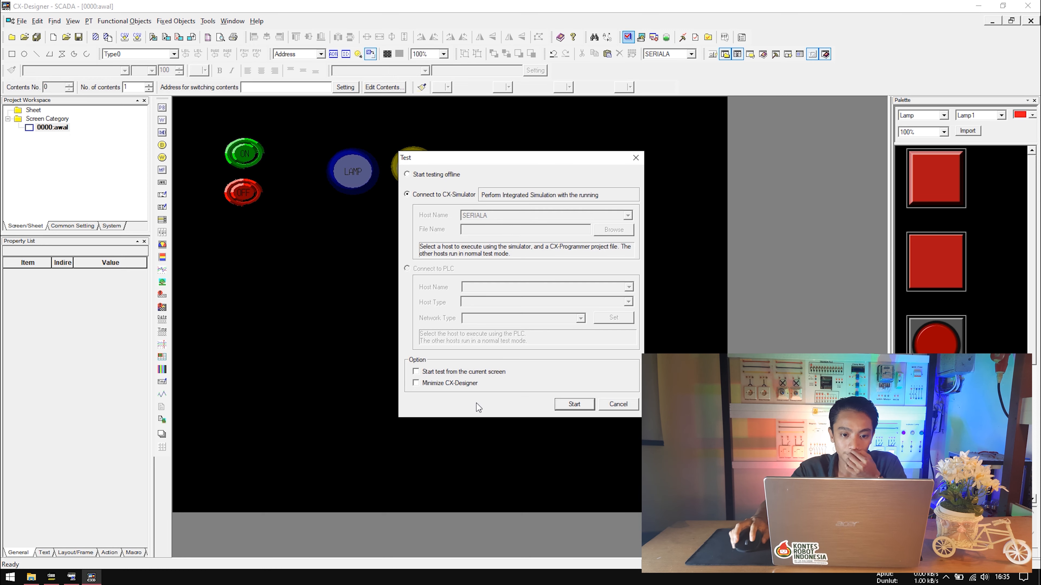
left_click(573, 404)
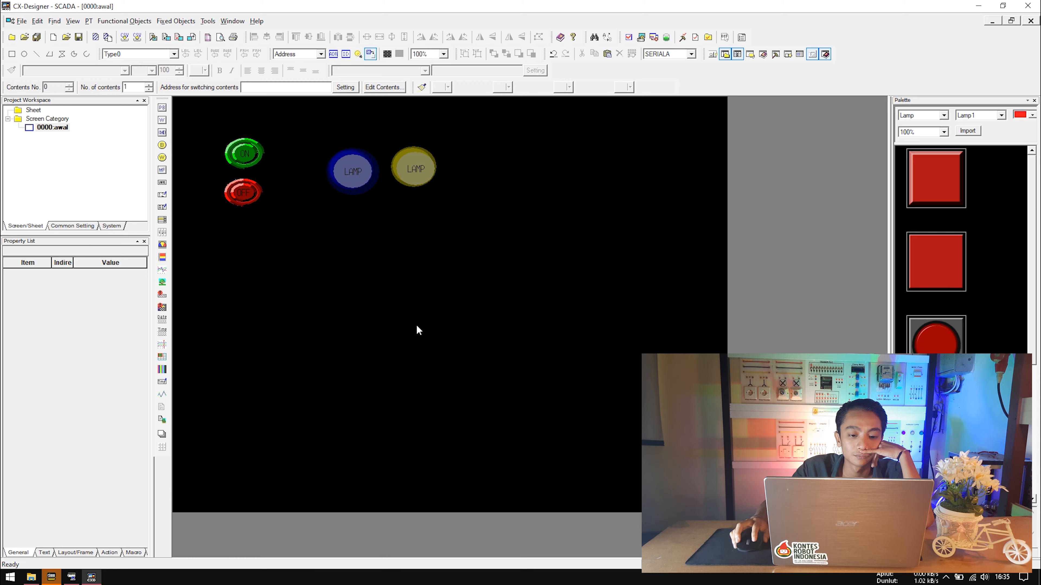
left_click(50, 578)
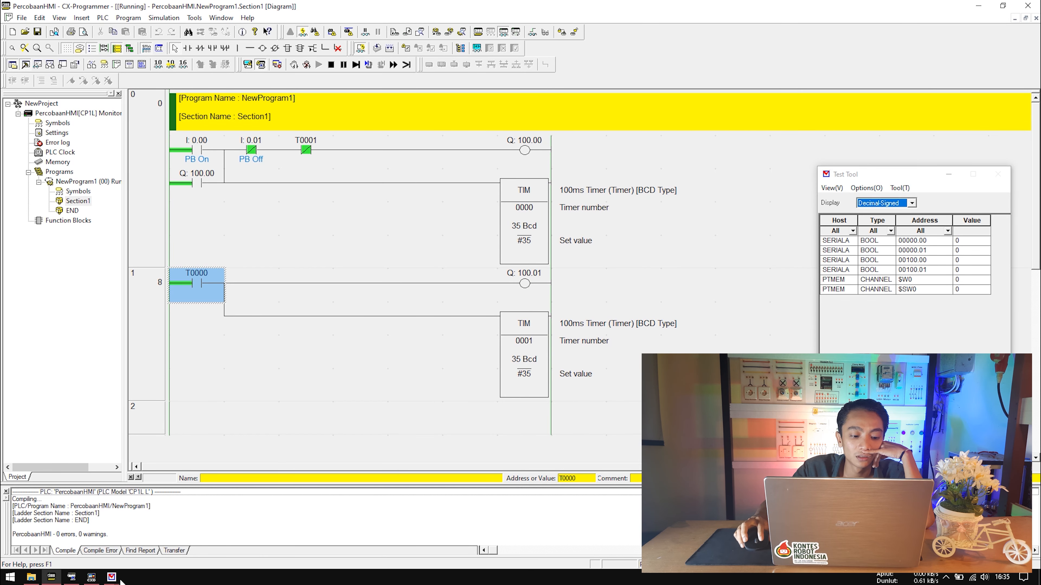
mouse_move(112, 577)
left_click(146, 525)
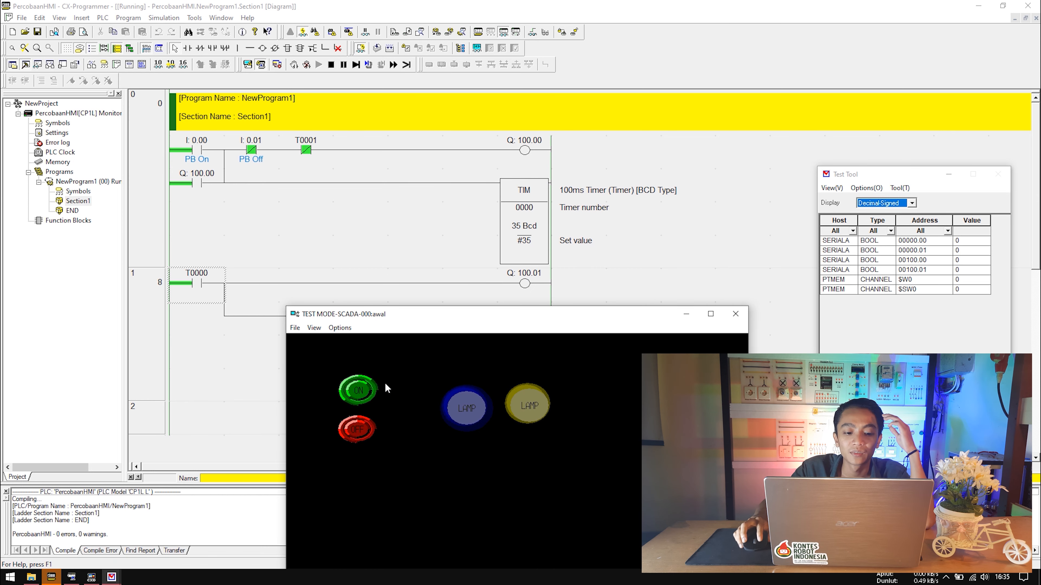
Press the ON button to light the lamps, then close and exit the test session.
left_click(362, 393)
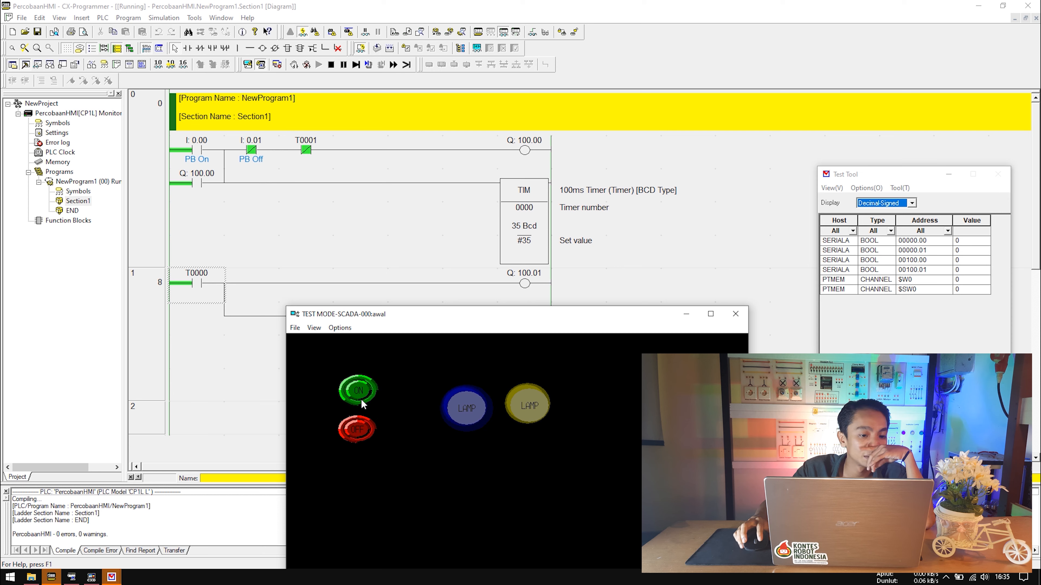
left_click(736, 314)
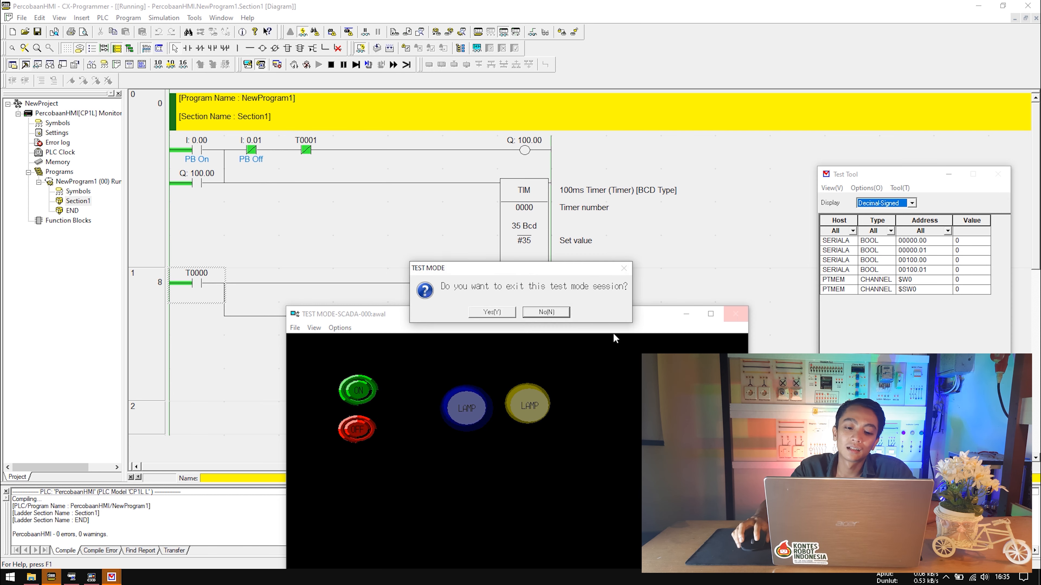
left_click(482, 314)
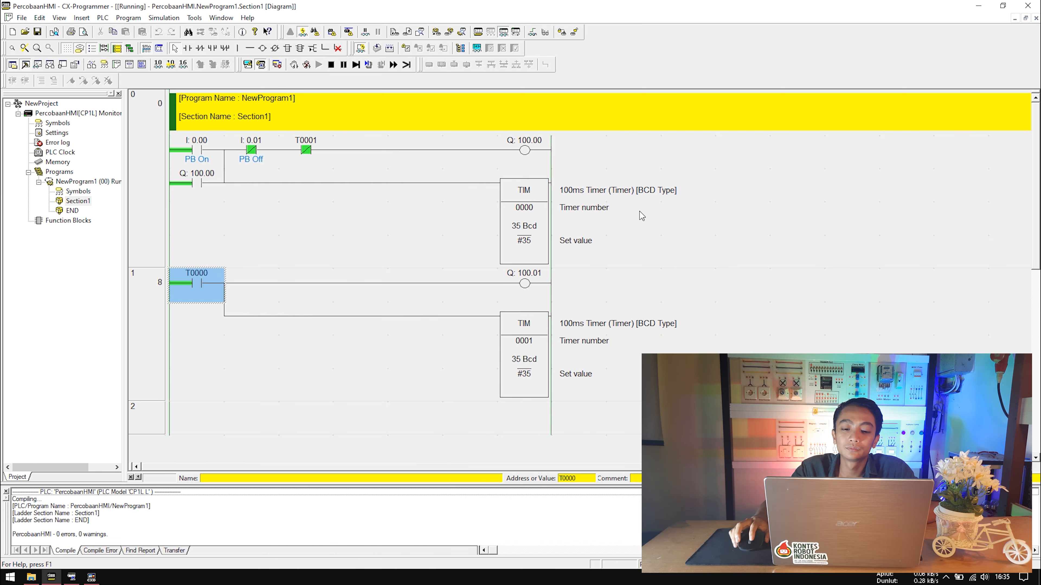
left_click(425, 243)
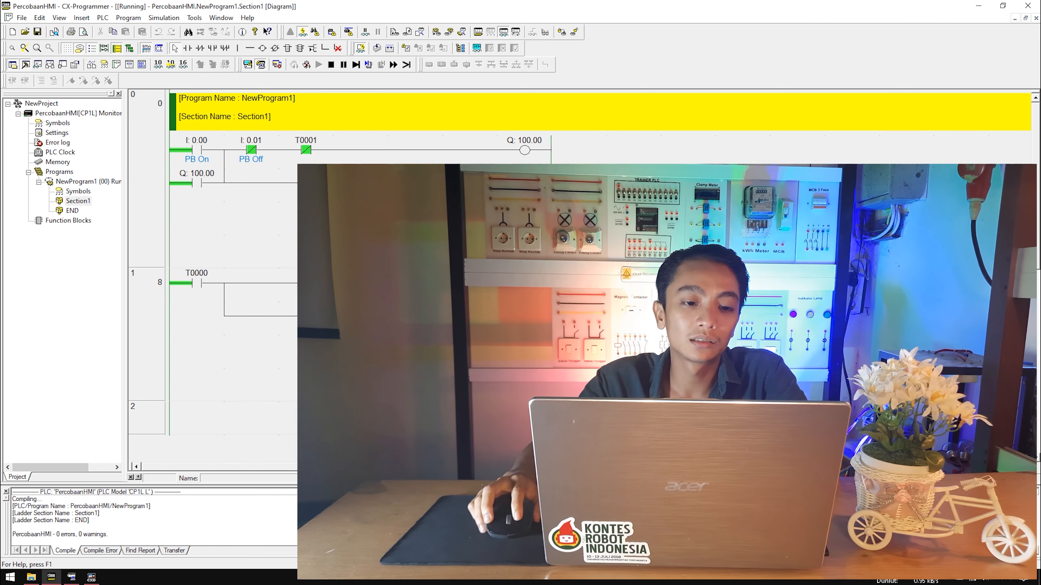